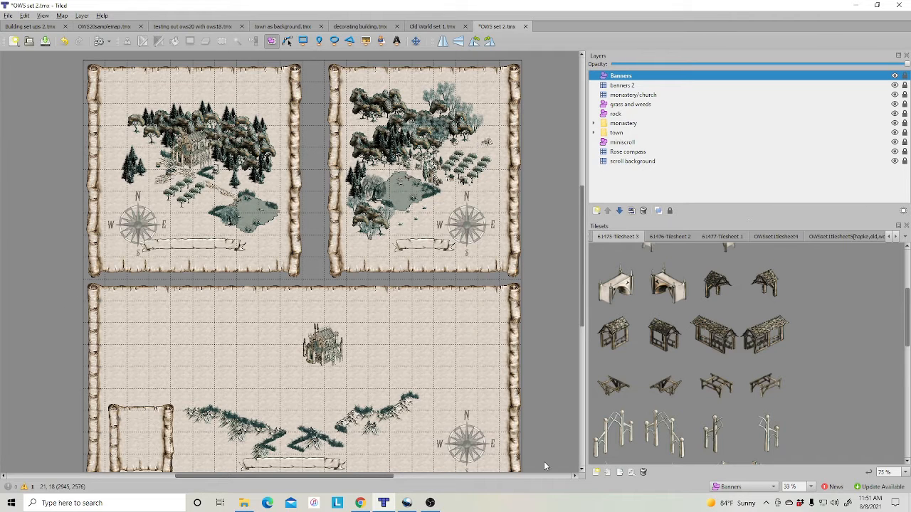
- Frame the large lower scroll at 50 % zoom and widen the map area to show its full width
scroll(546, 455, "down", 2)
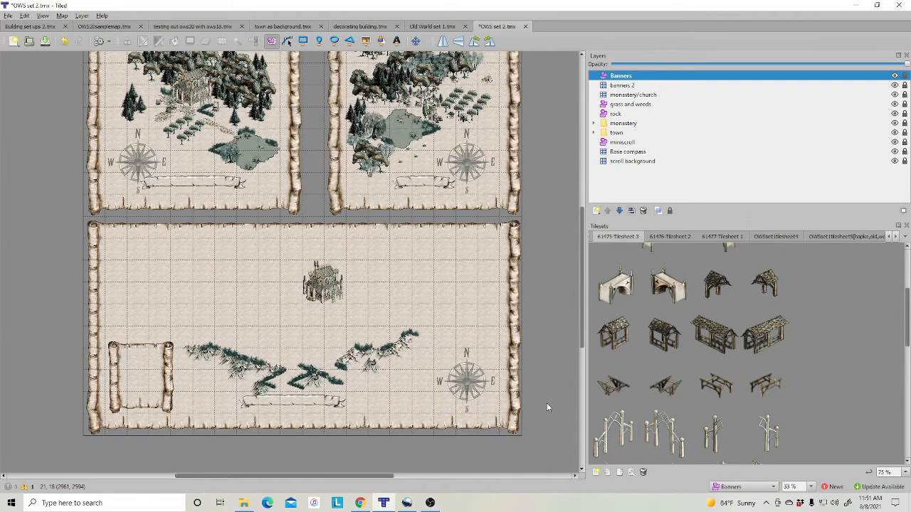
scroll(546, 403, "up", 2)
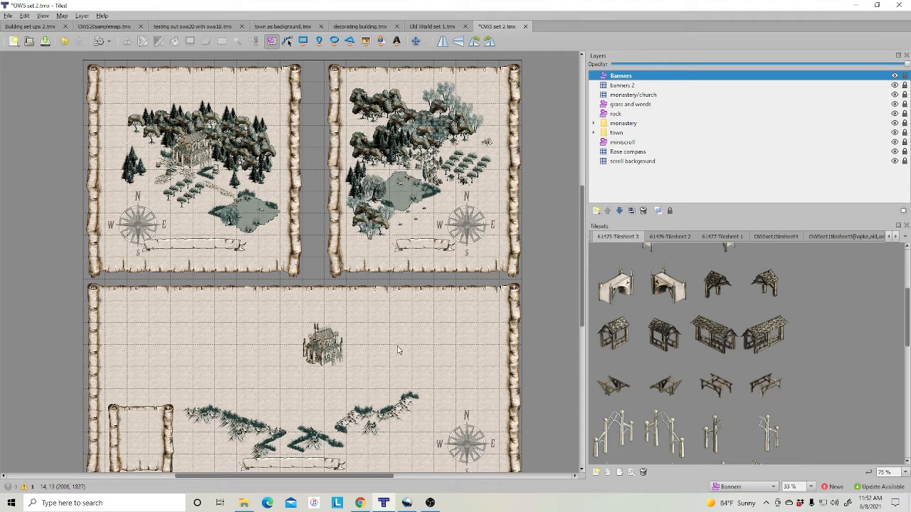
scroll(398, 348, "down", 2)
scroll(395, 347, "up", 1, "ctrl")
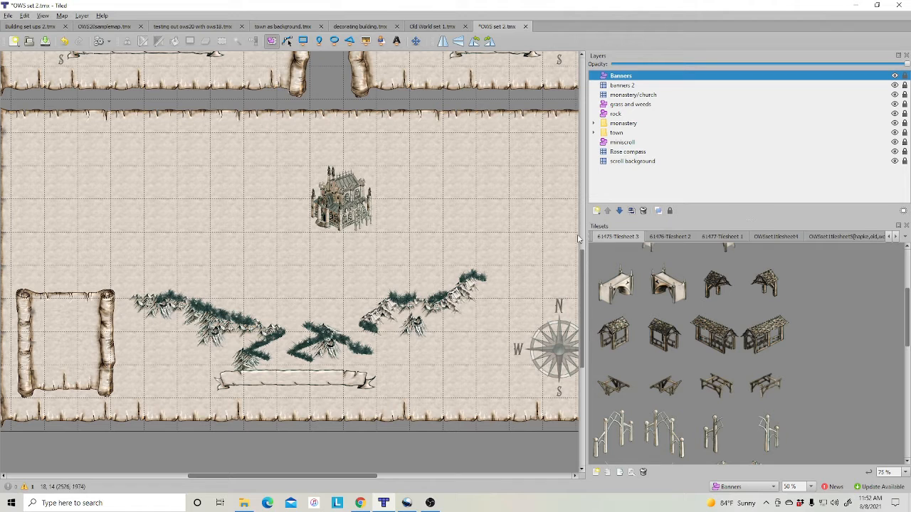
left_click_drag(587, 231, 658, 244)
left_click_drag(363, 477, 359, 477)
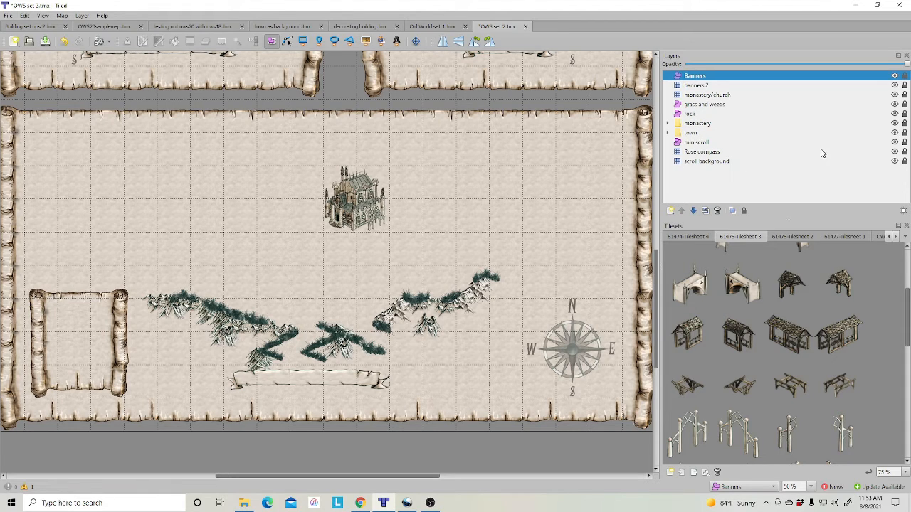
- Check what the rock, grass and weeds, and monastery/church layers contain by hiding and showing each one
left_click(690, 115)
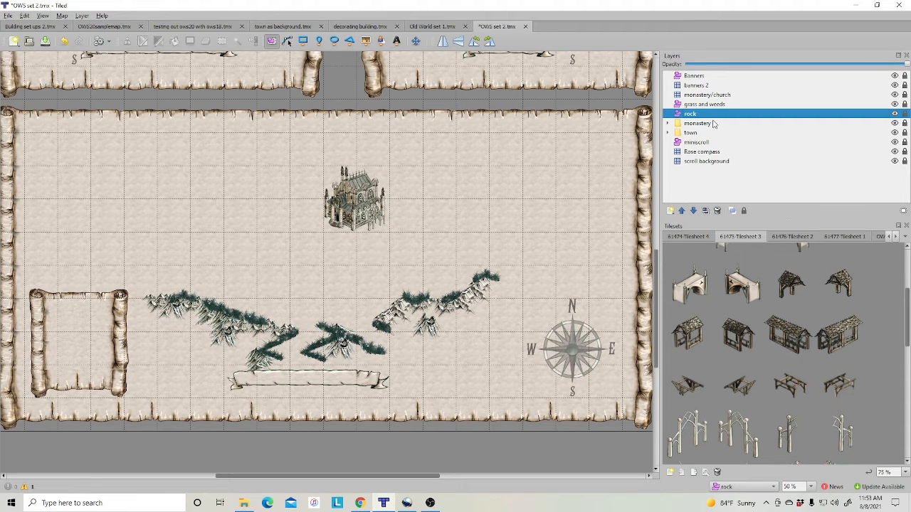
left_click(894, 114)
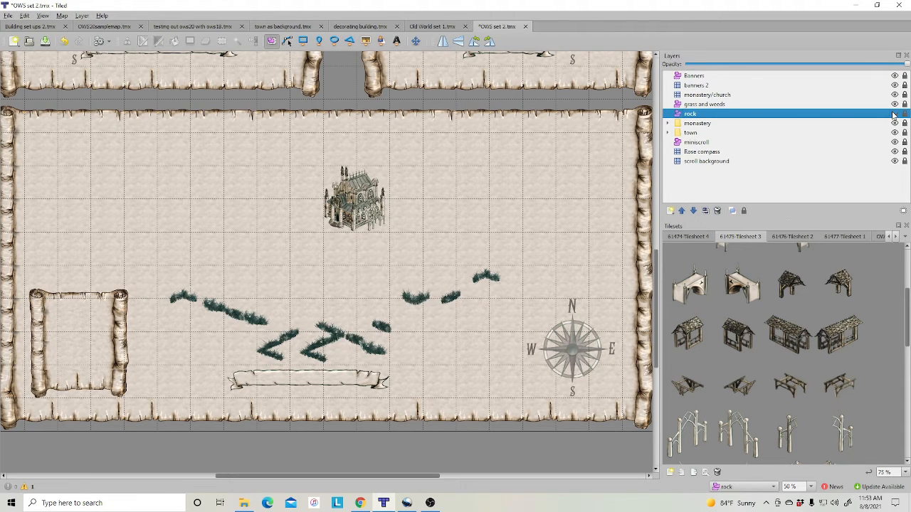
left_click(894, 114)
left_click(711, 105)
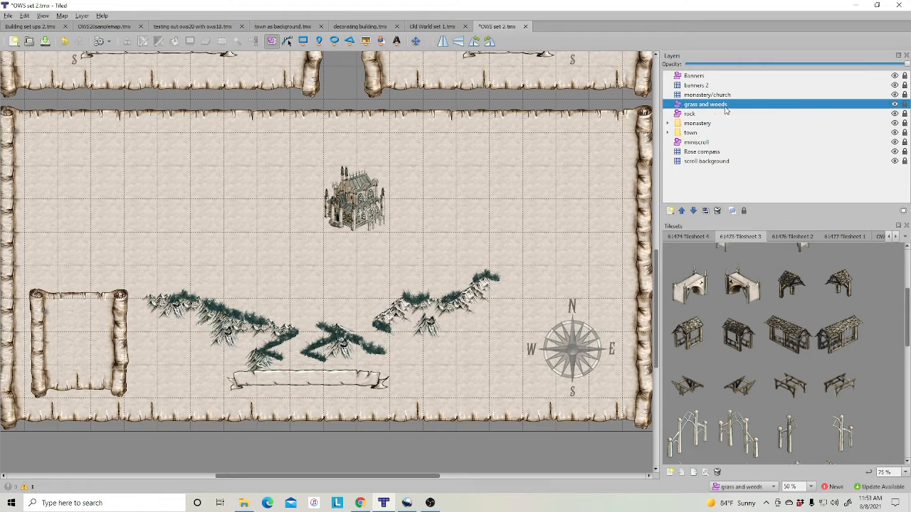
left_click(894, 105)
left_click(895, 104)
left_click(745, 98)
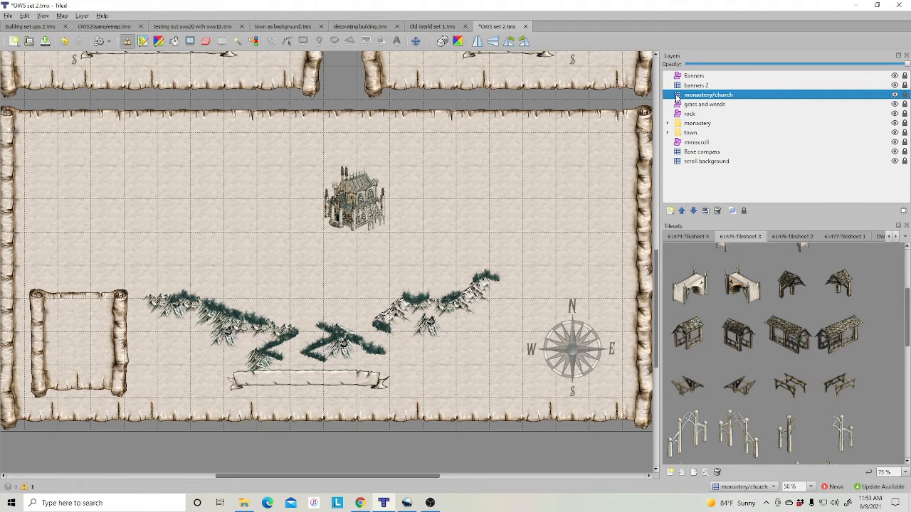
left_click(894, 96)
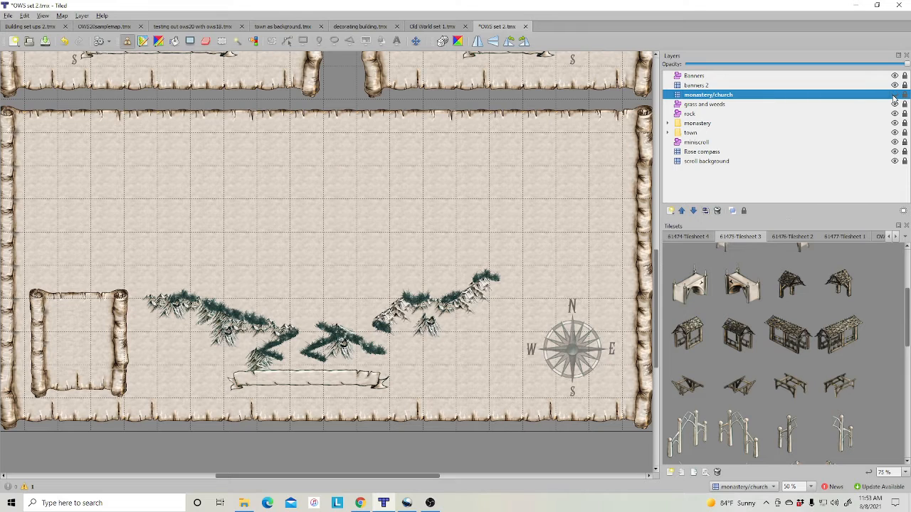
left_click(894, 95)
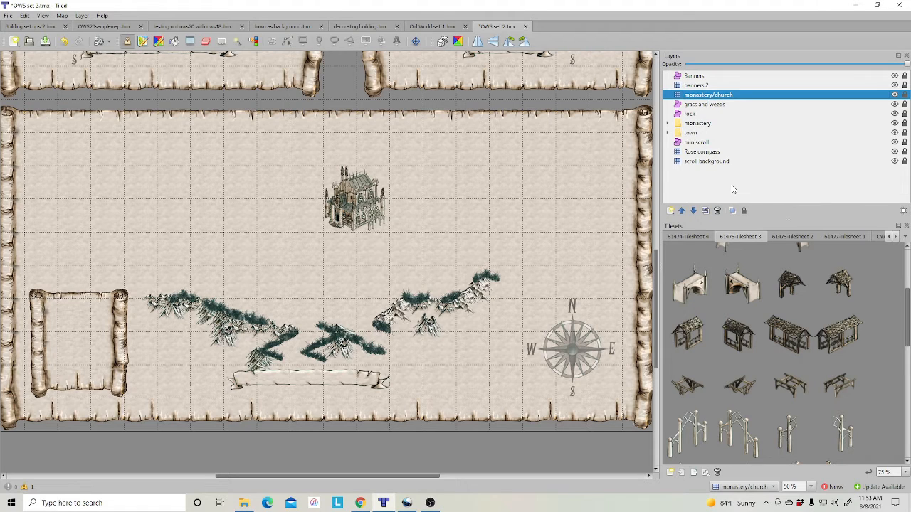
- Add a new object layer directly above the monastery/church layer, keeping its default name
right_click(703, 177)
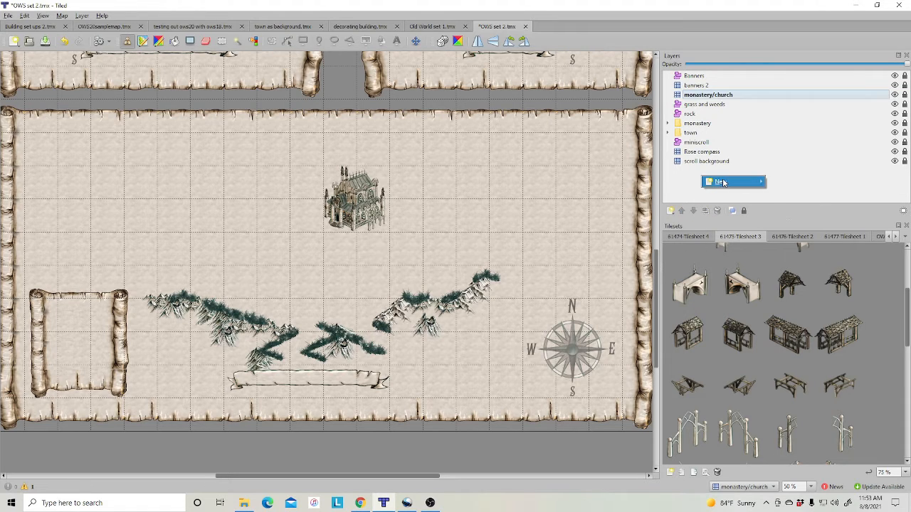
mouse_move(722, 183)
left_click(789, 191)
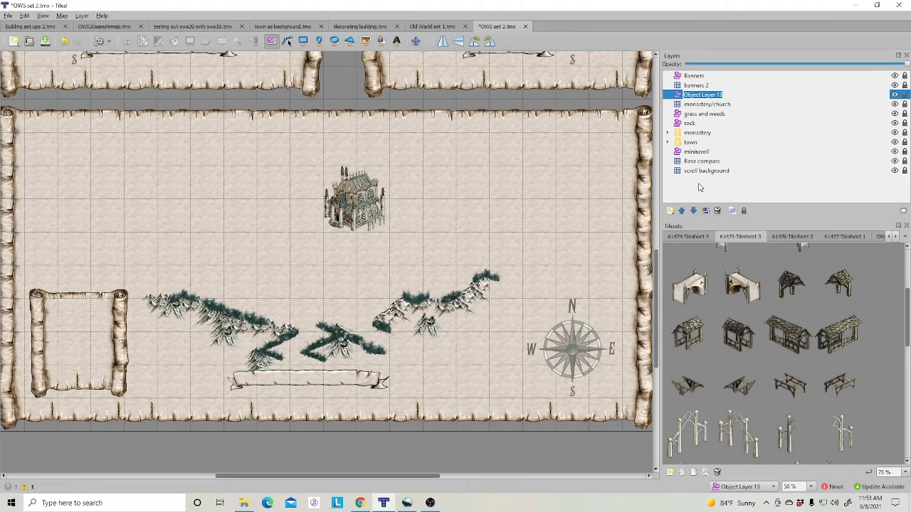
left_click(704, 184)
- Look through Tilesheets 2, 3 and 1 and select the first house cluster tile in Tilesheet 1
left_click(789, 236)
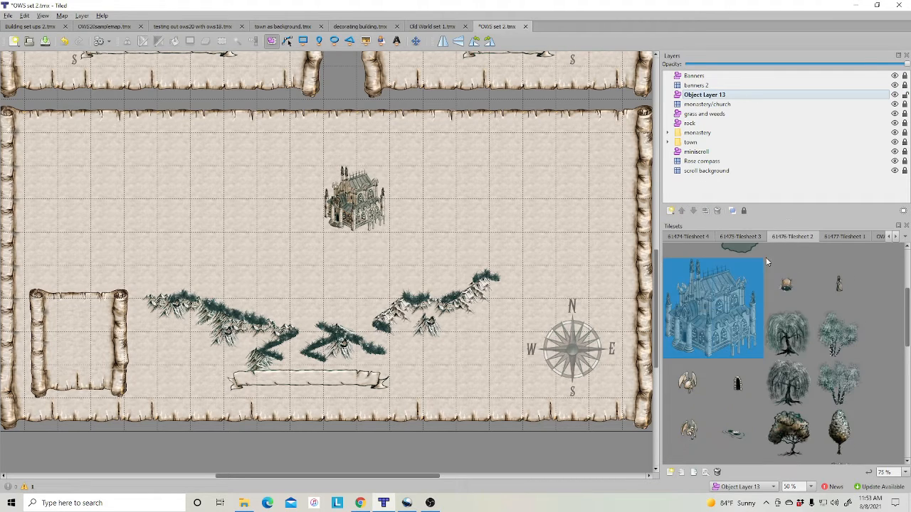
scroll(767, 281, "up", 3)
left_click(757, 236)
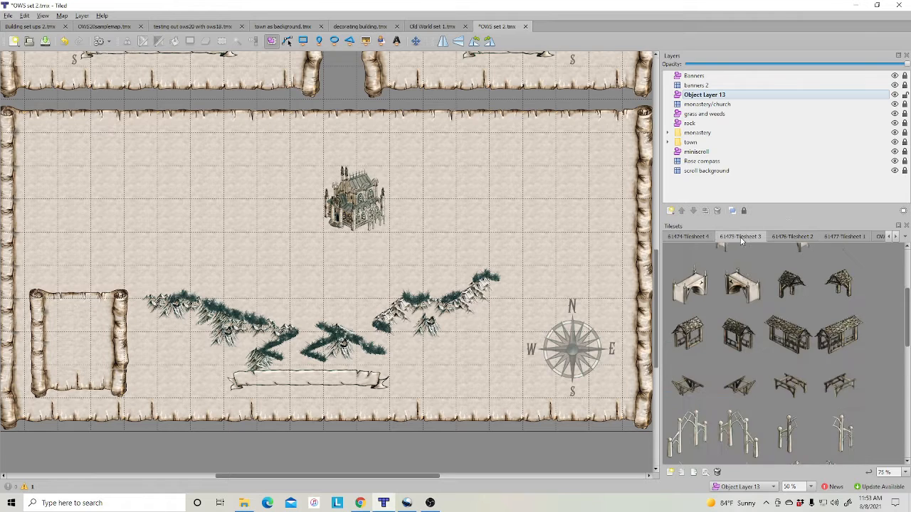
left_click(844, 236)
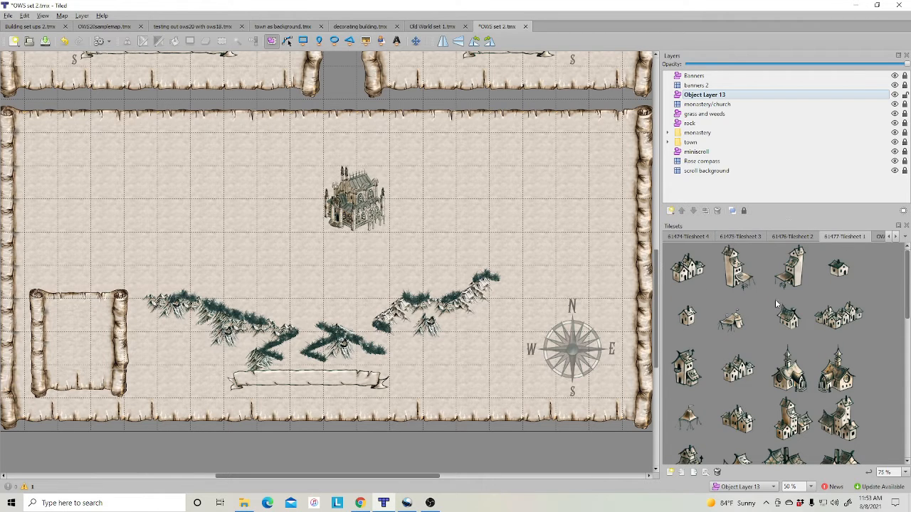
left_click(691, 273)
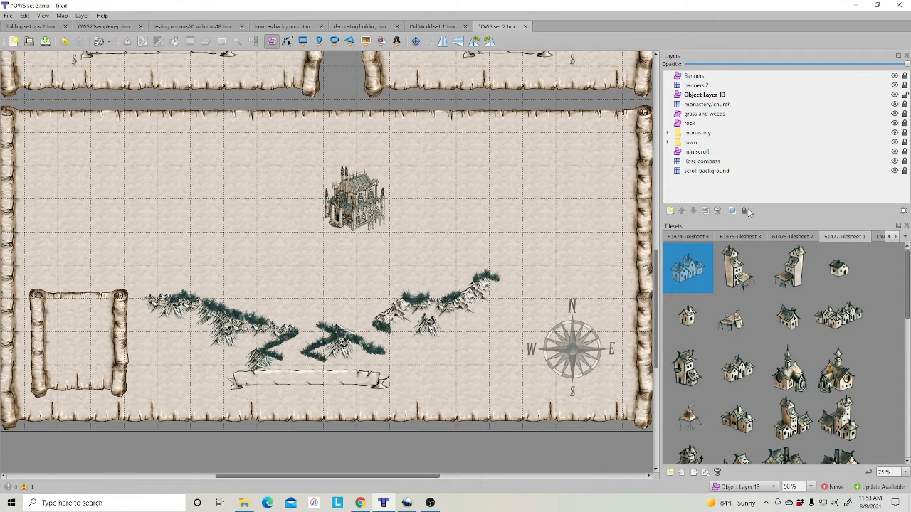
- Add another object layer and move it directly below the monastery/church layer
left_click(703, 105)
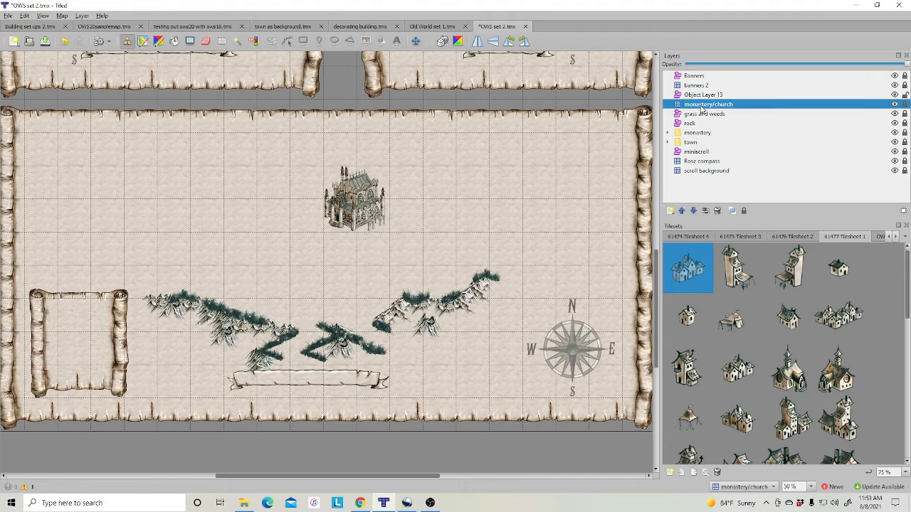
right_click(702, 192)
mouse_move(732, 194)
left_click(781, 201)
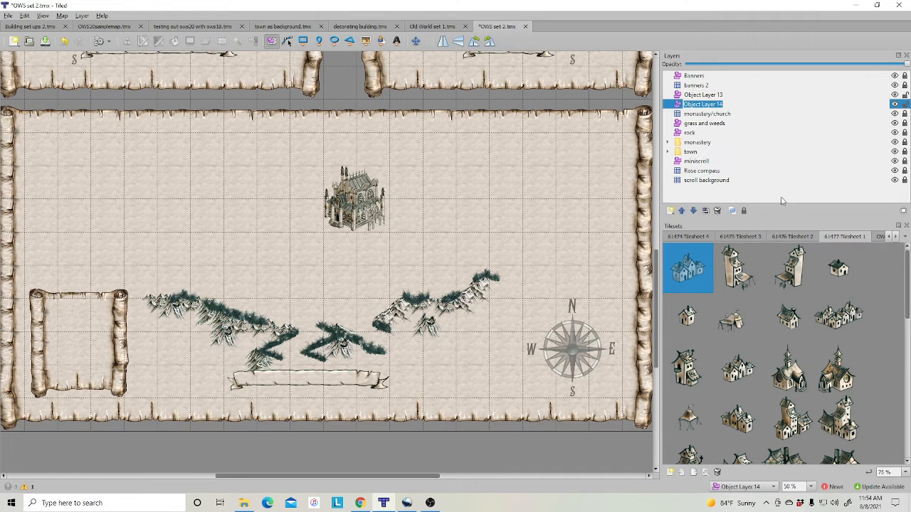
left_click(693, 211)
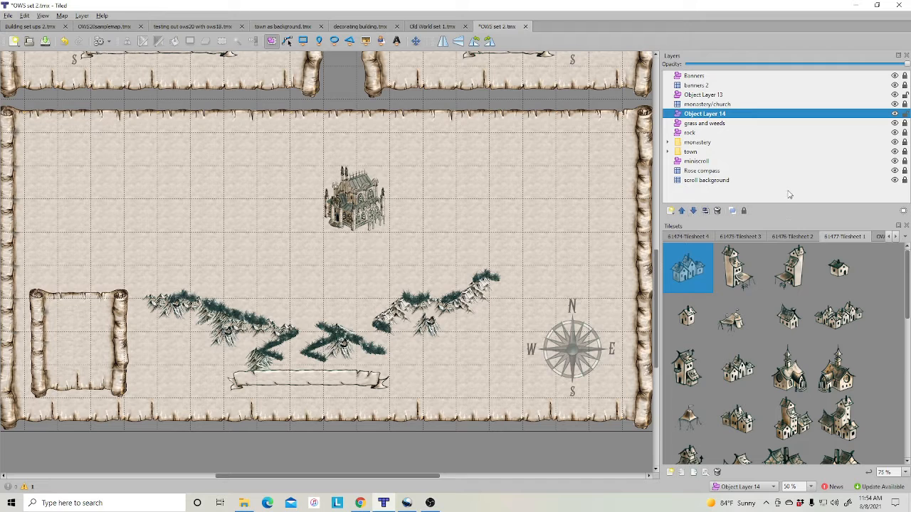
- Place the X-shaped stone path crossing from Tilesheet 2 as a tile object just southwest of the monastery building
left_click(677, 238)
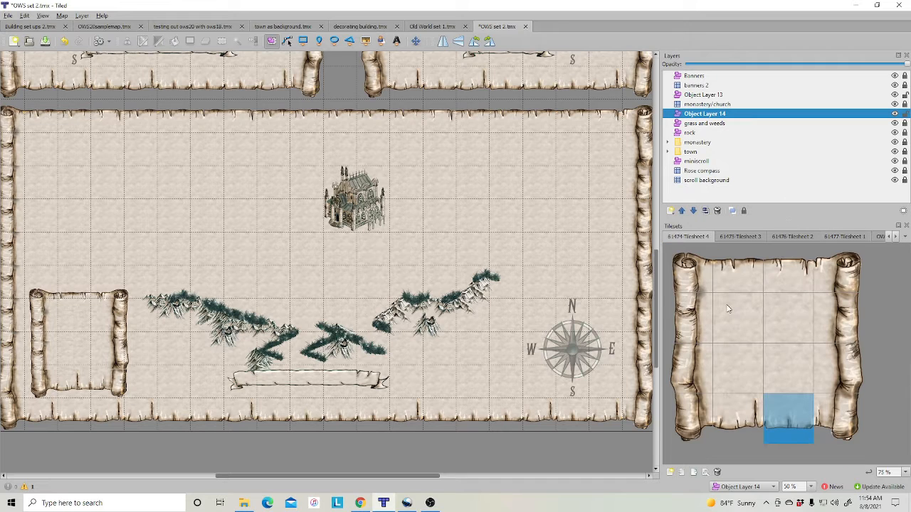
left_click(744, 238)
scroll(721, 285, "down", 10)
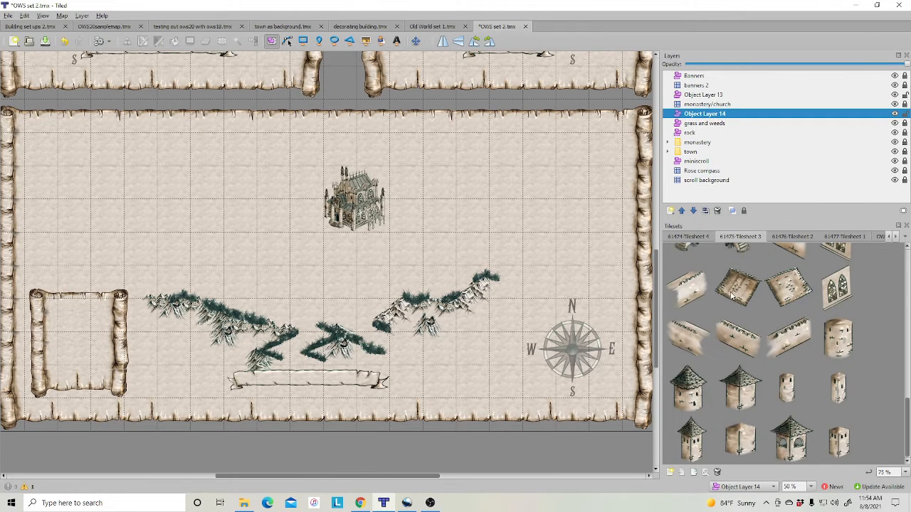
left_click(782, 236)
scroll(767, 285, "down", 10)
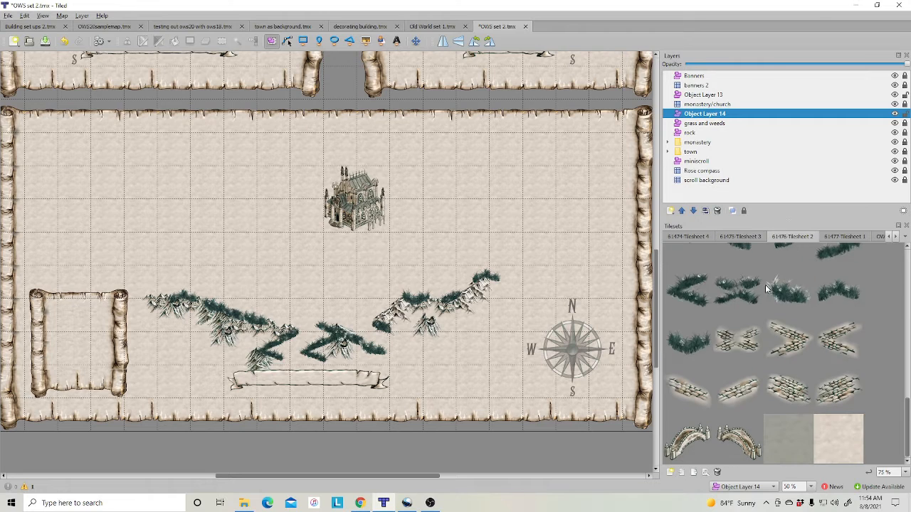
left_click(740, 357)
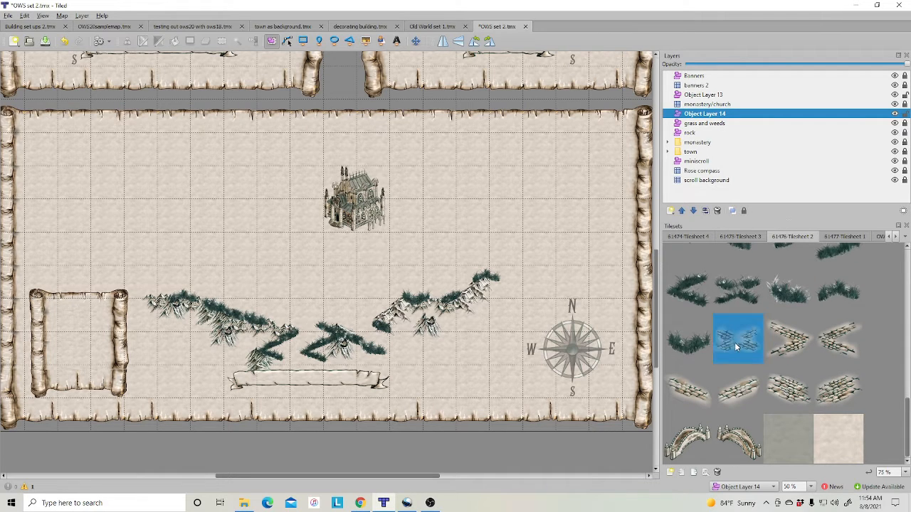
left_click(365, 40)
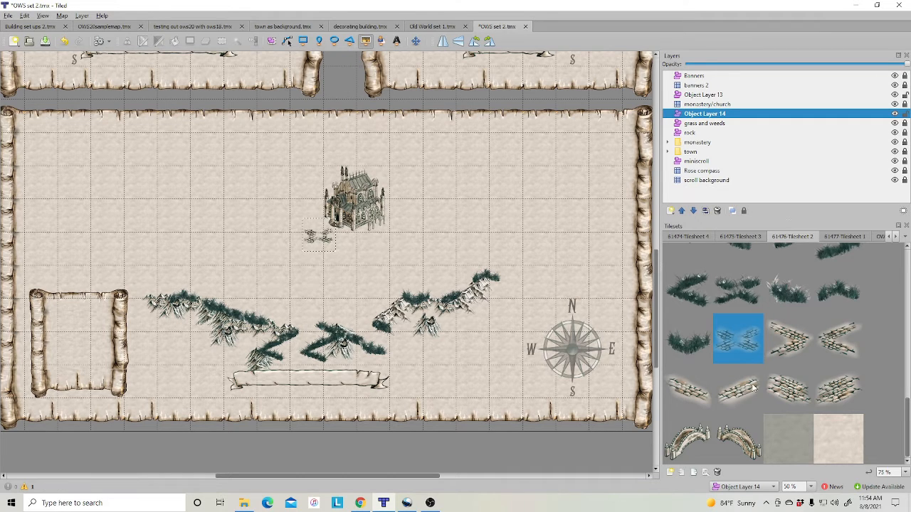
- Extend the stone path with a downward diagonal piece southeast of the crossing and an angled corner piece at each end
left_click(696, 395)
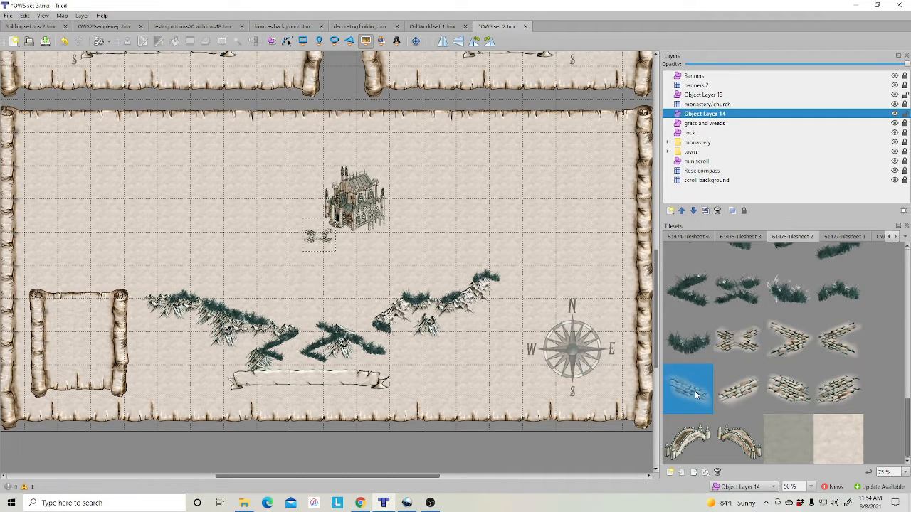
left_click(346, 250)
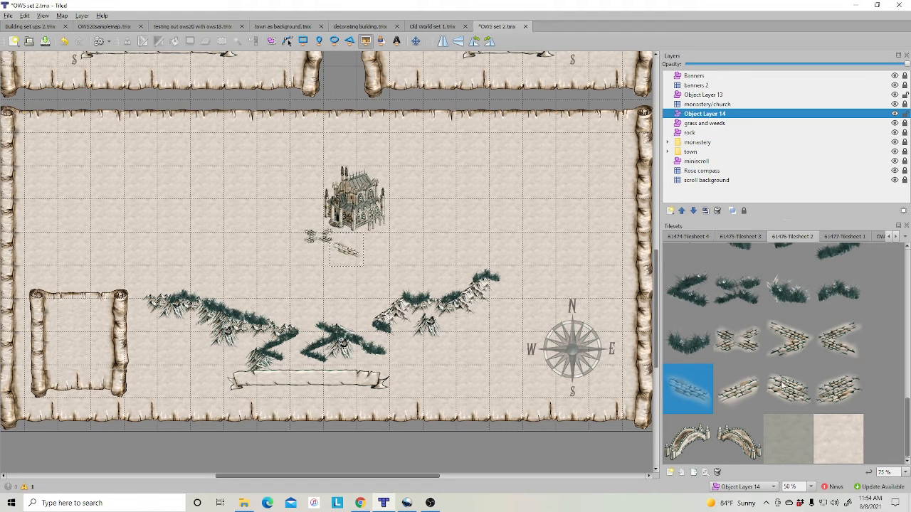
left_click(789, 340)
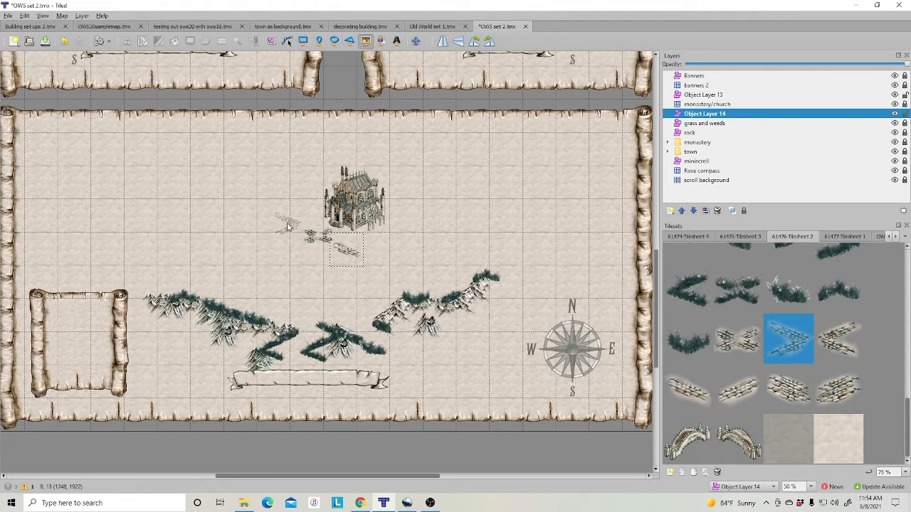
left_click(289, 223)
left_click(838, 339)
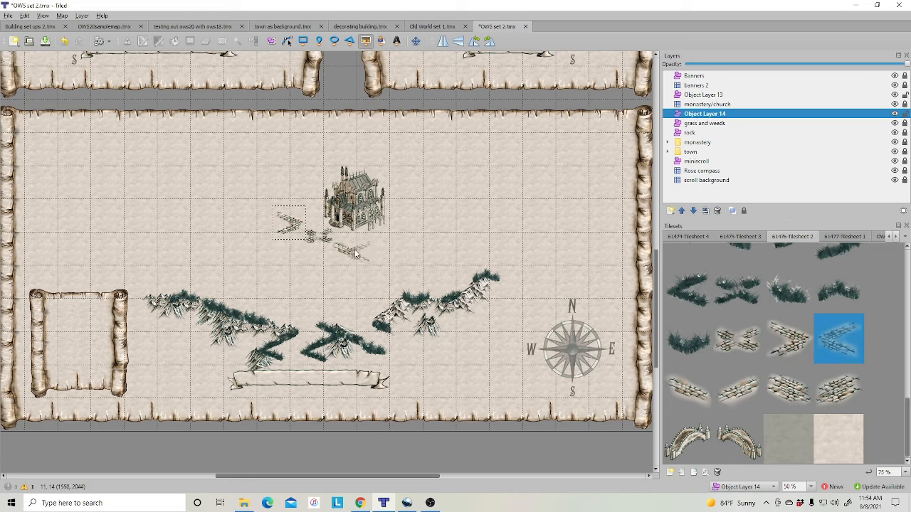
left_click(372, 258)
- Place two upward-sloping narrow stone path pieces, one southeast of the monastery and one southwest of the crossing
left_click(737, 388)
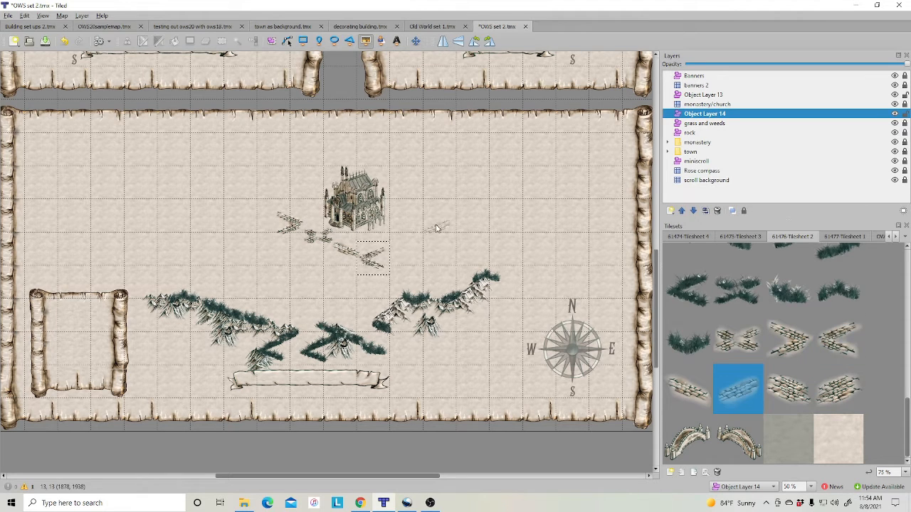
left_click(403, 242)
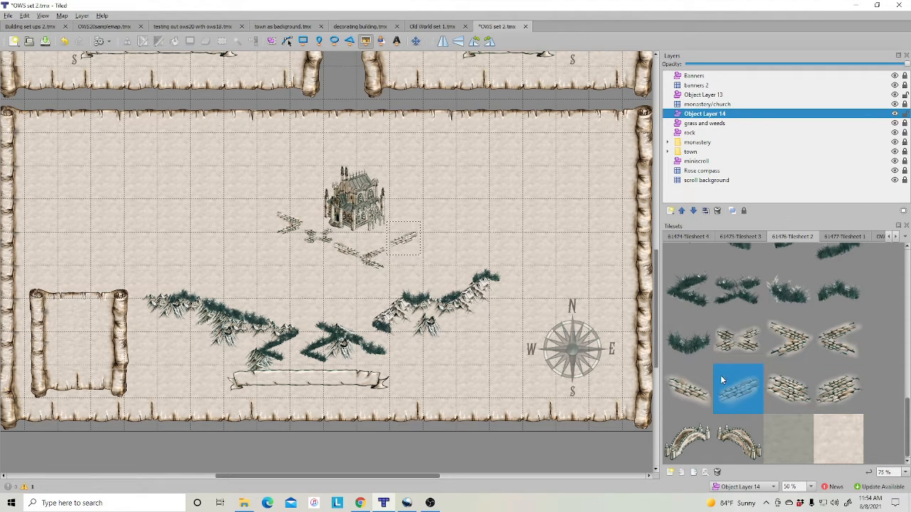
left_click(688, 388)
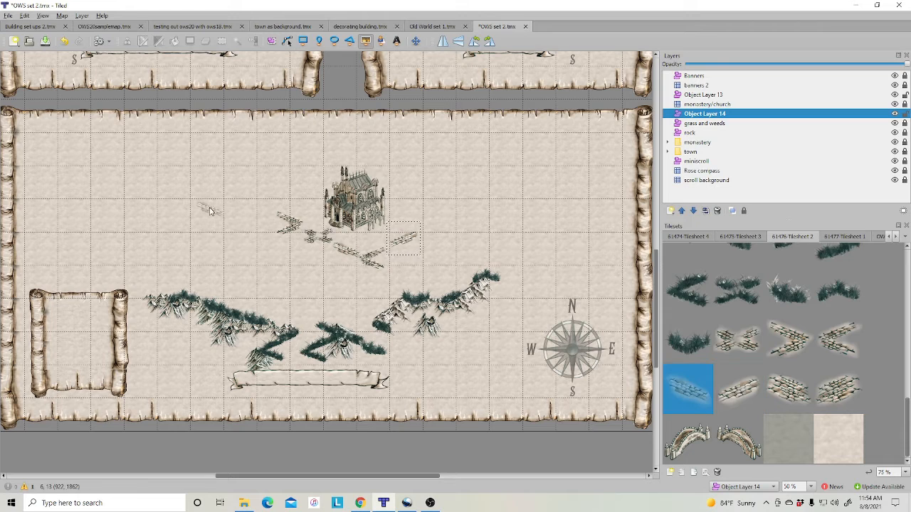
left_click(738, 388)
left_click(292, 256)
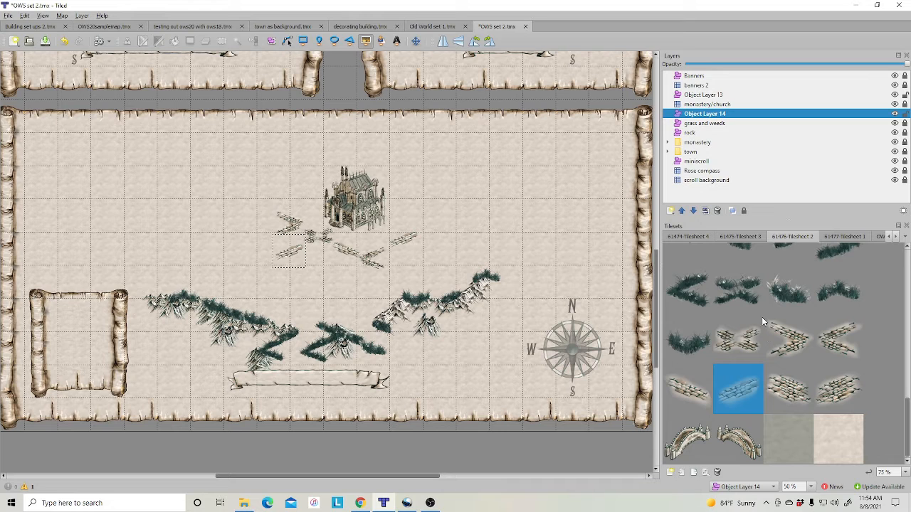
- Place the dark oval tile from Tilesheet 1 at the inner ends of the two narrow upward-sloping path pieces
scroll(762, 316, "up", 5)
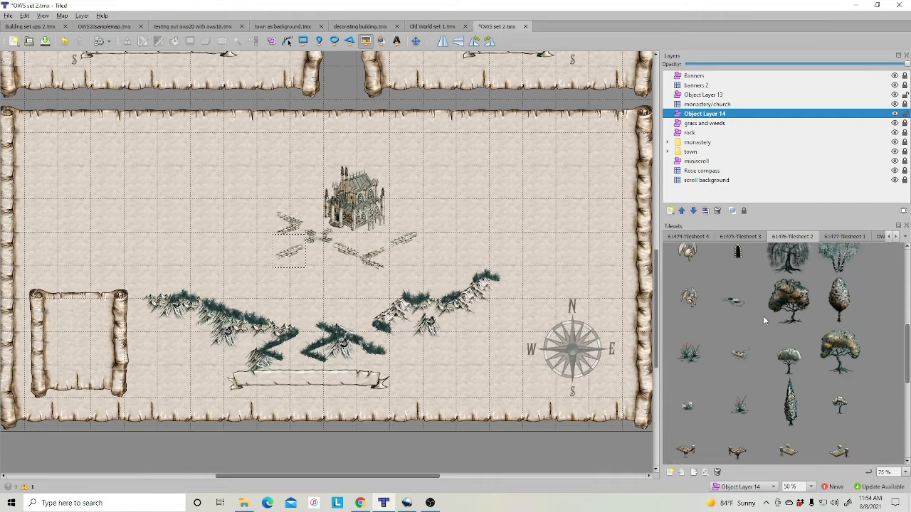
left_click(740, 236)
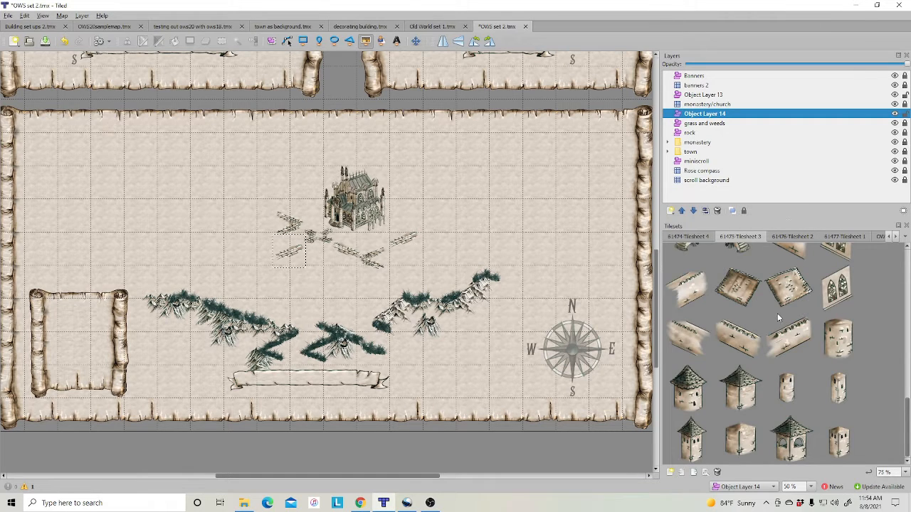
scroll(765, 320, "up", 2)
scroll(740, 260, "up", 3)
left_click(688, 236)
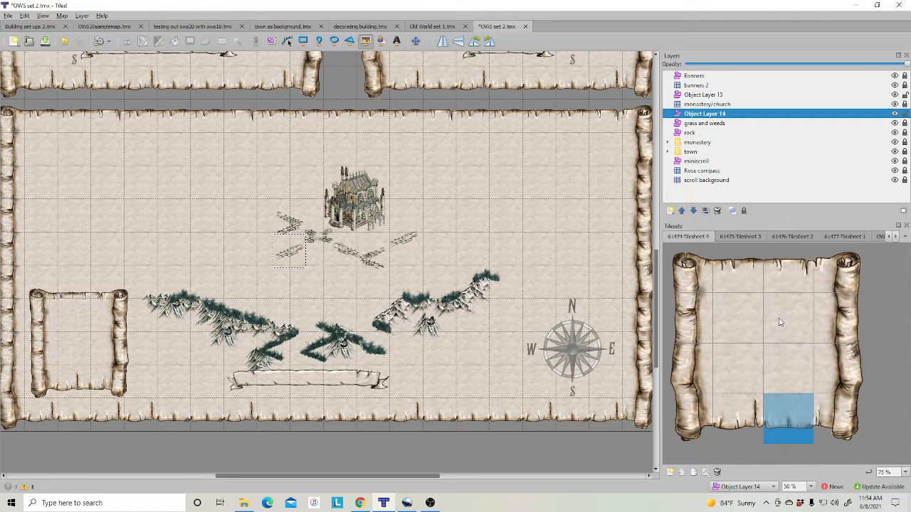
left_click(840, 236)
scroll(790, 291, "down", 5)
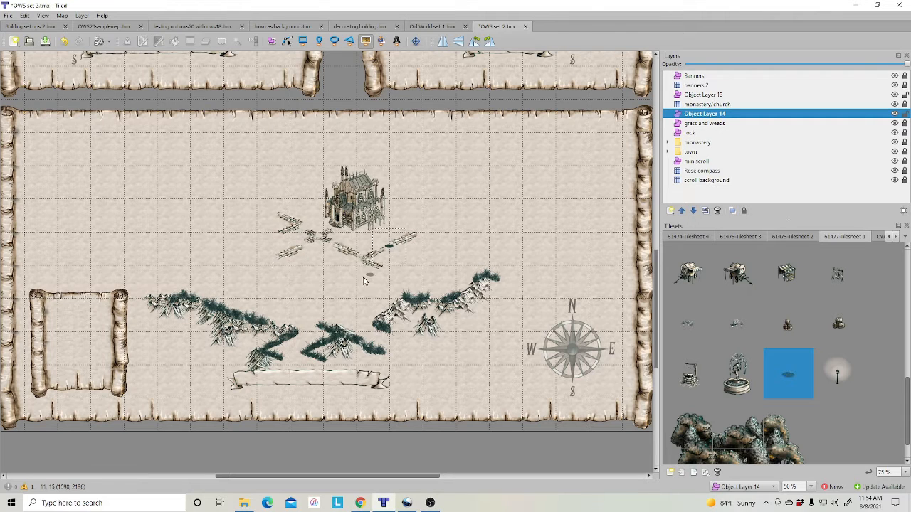
left_click(303, 245)
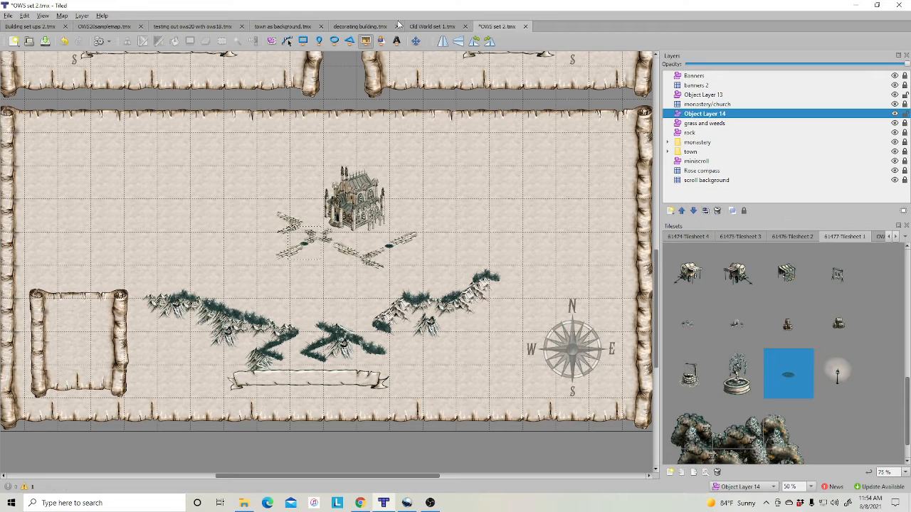
- Add another object layer and move it directly above the monastery/church layer
left_click(704, 196)
right_click(704, 196)
mouse_move(727, 201)
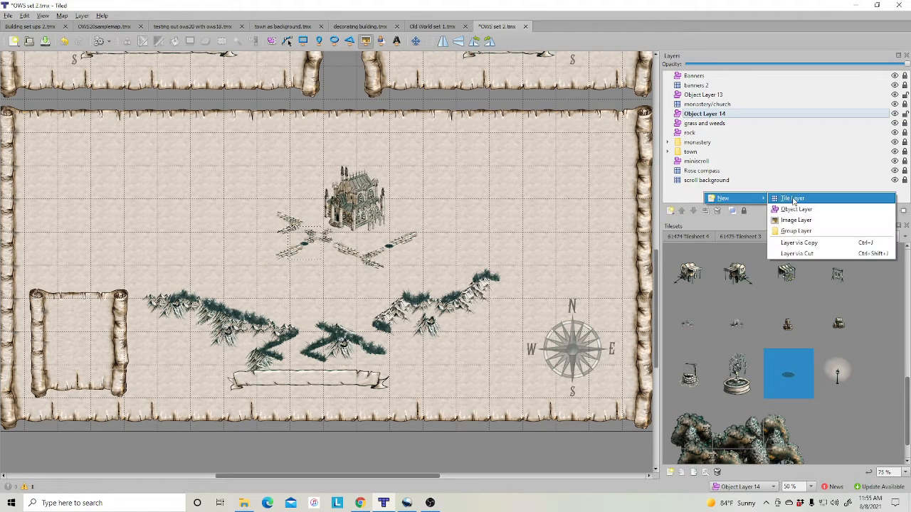
left_click(793, 211)
left_click(682, 211)
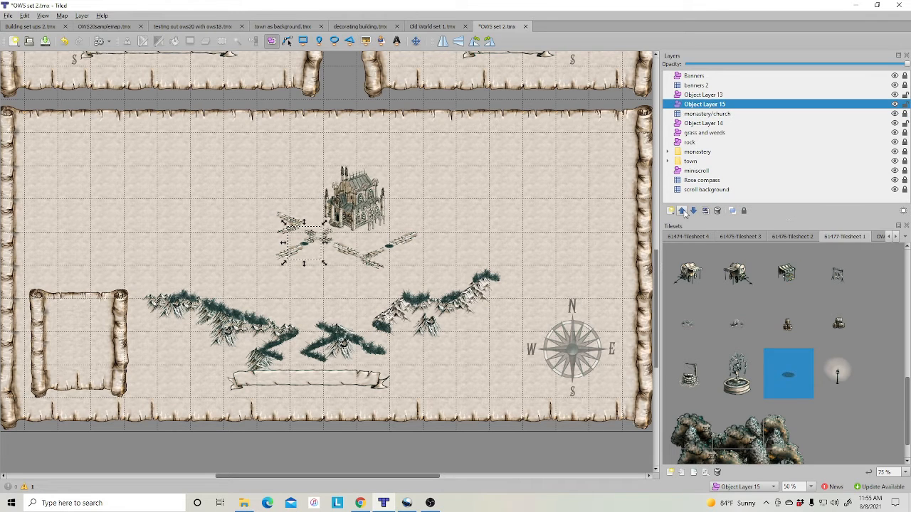
- Place both canopied wagon stalls, the small green market stall and the small wooden rack around the path crossing
left_click(736, 283)
left_click(365, 41)
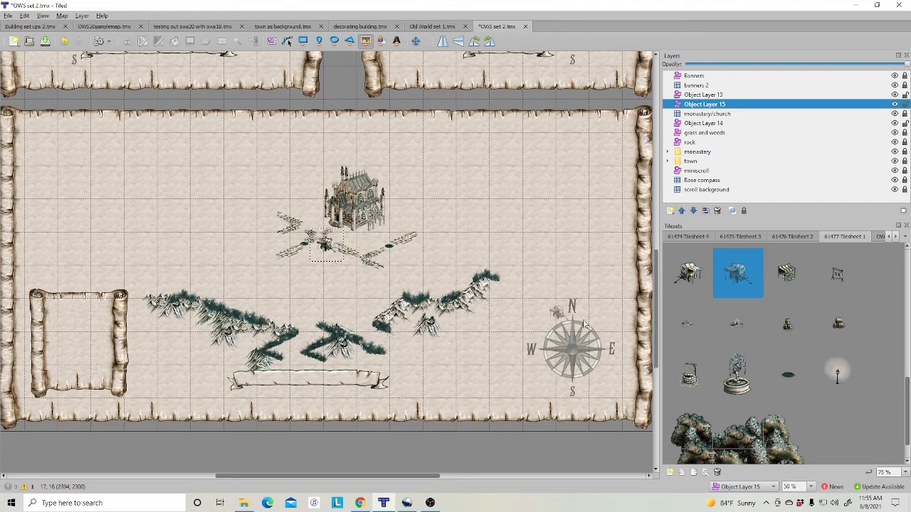
left_click(687, 278)
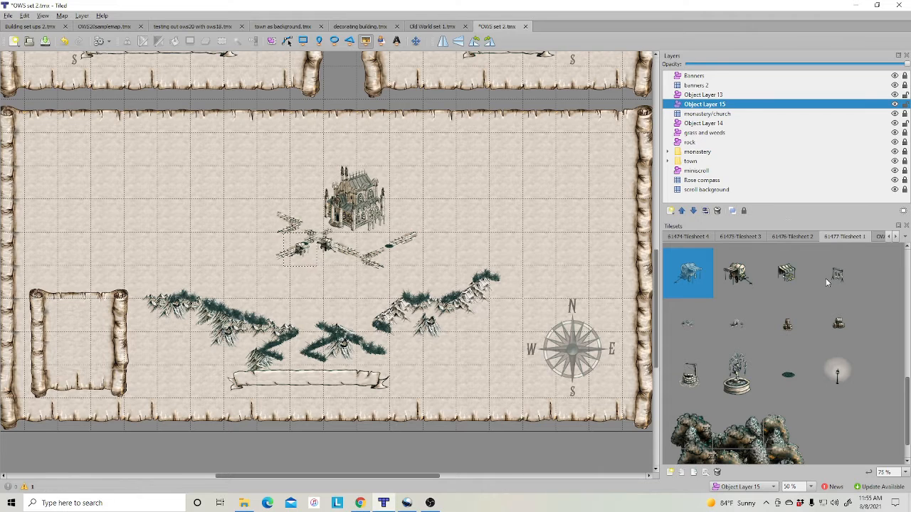
left_click(788, 274)
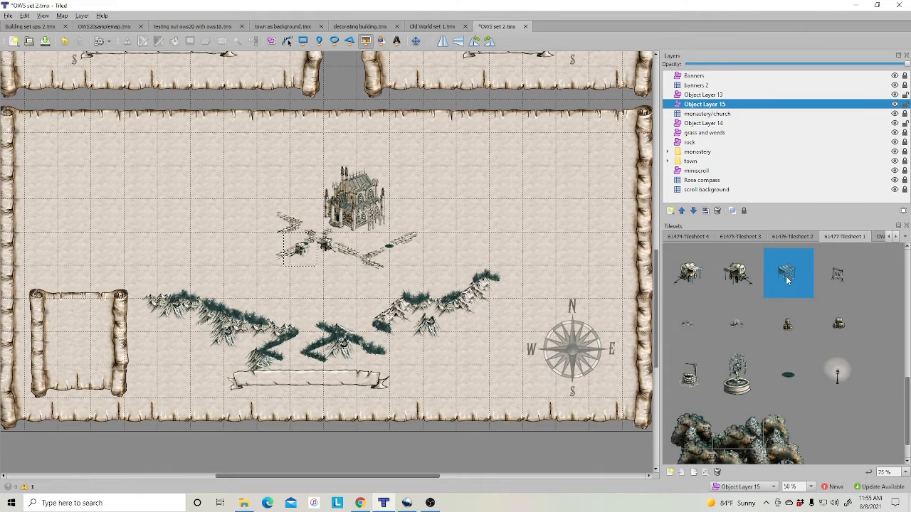
left_click(308, 264)
left_click(828, 284)
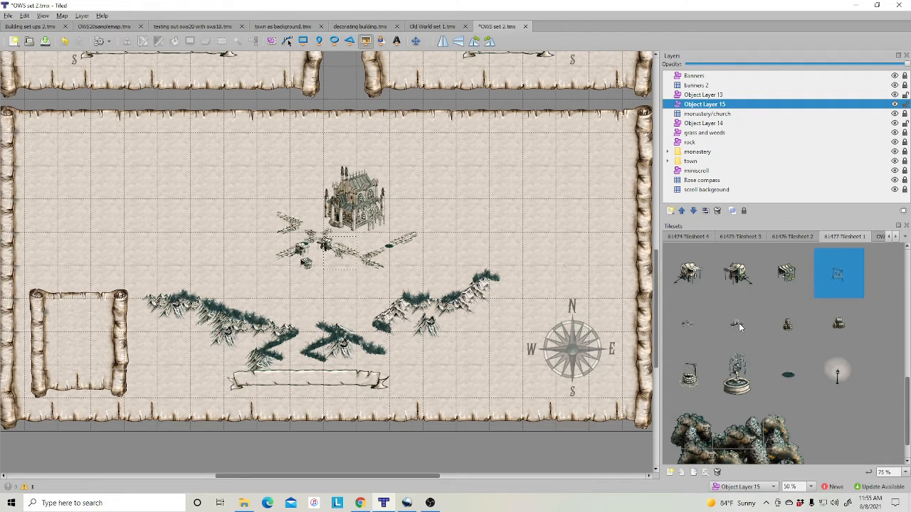
- Place a small handcart at the monastery's south side and a covered wagon south of the stalls
scroll(775, 307, "up", 3)
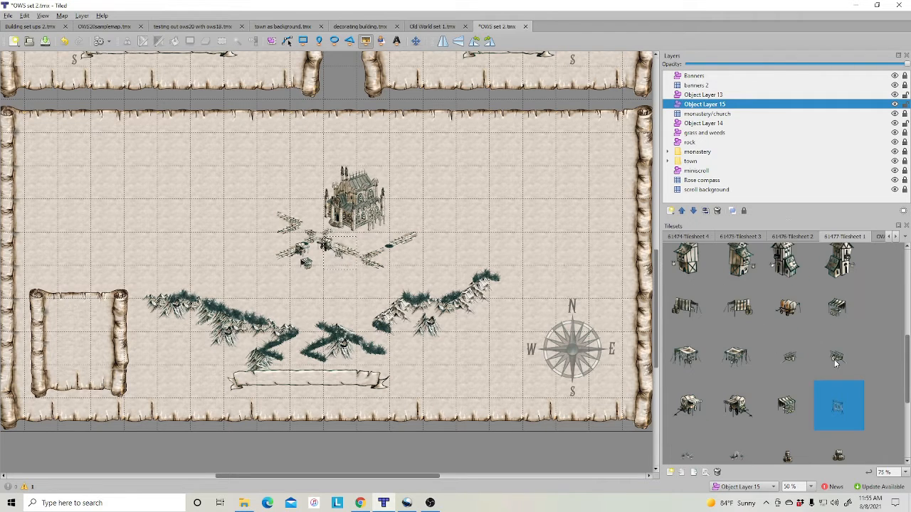
left_click(794, 358)
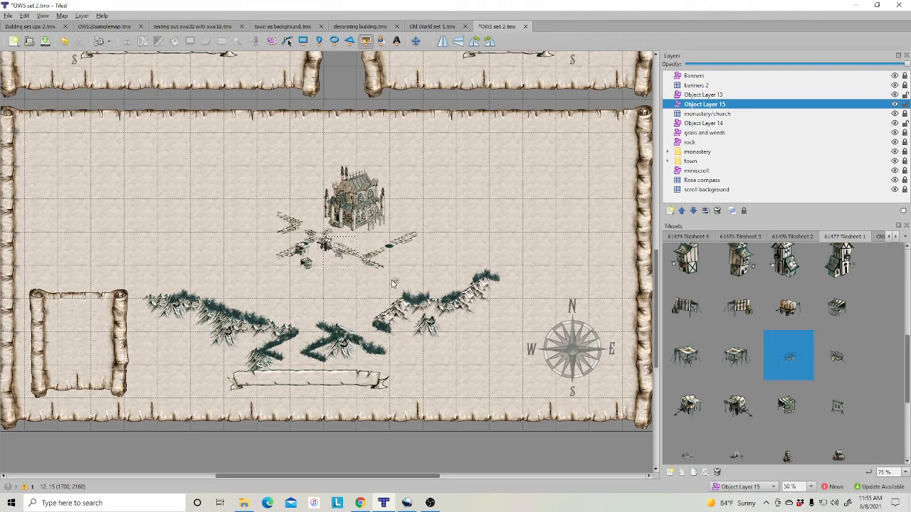
left_click(365, 239)
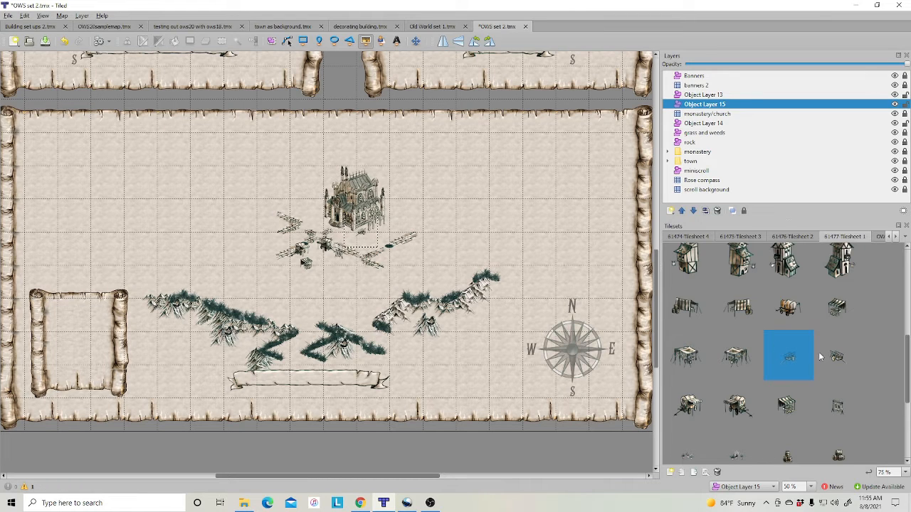
left_click(793, 311)
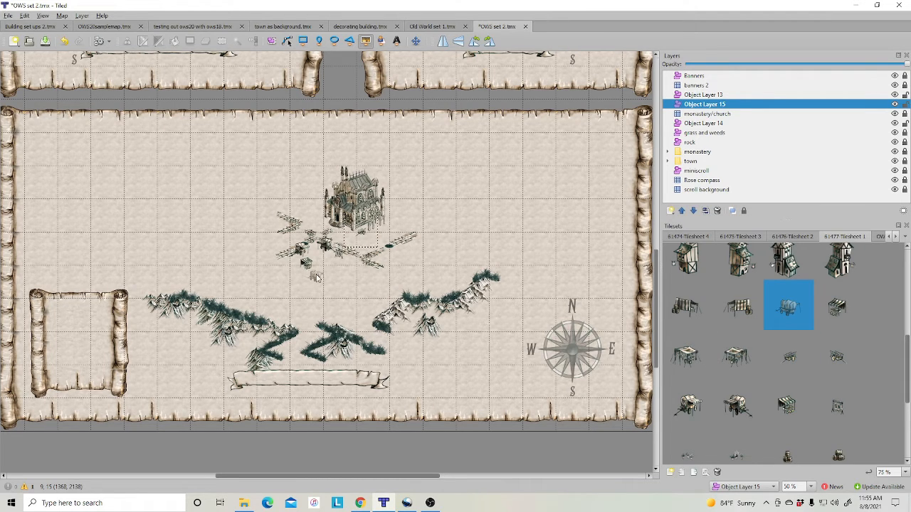
- Place a striped box stall on the southeast path and a striped awning stall on each side of the market area
left_click(841, 307)
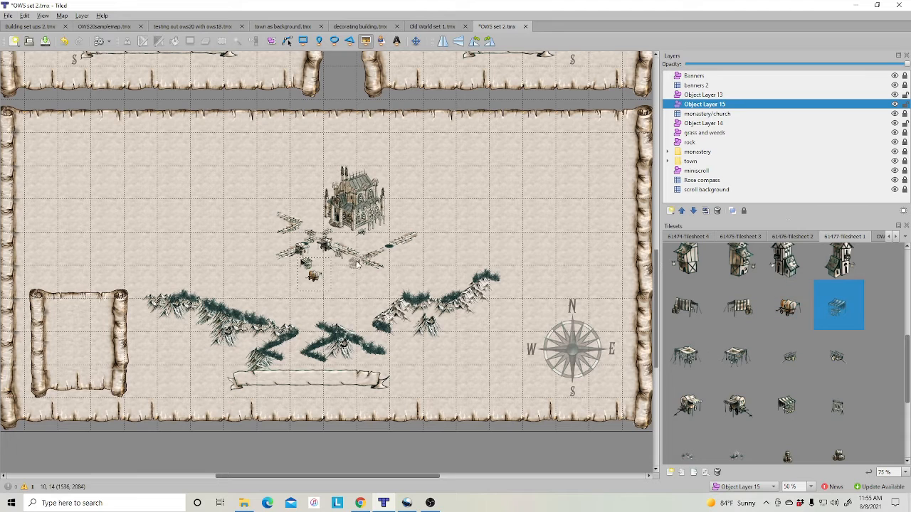
left_click(742, 311)
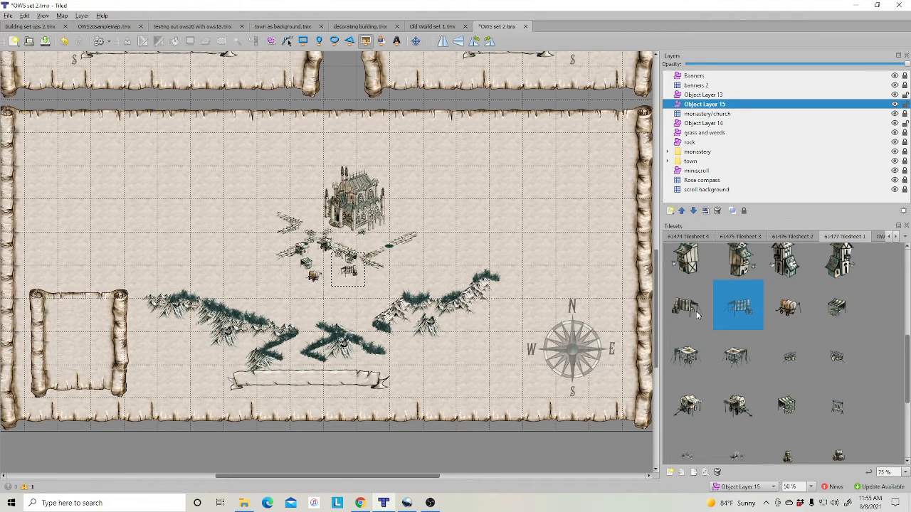
left_click(693, 310)
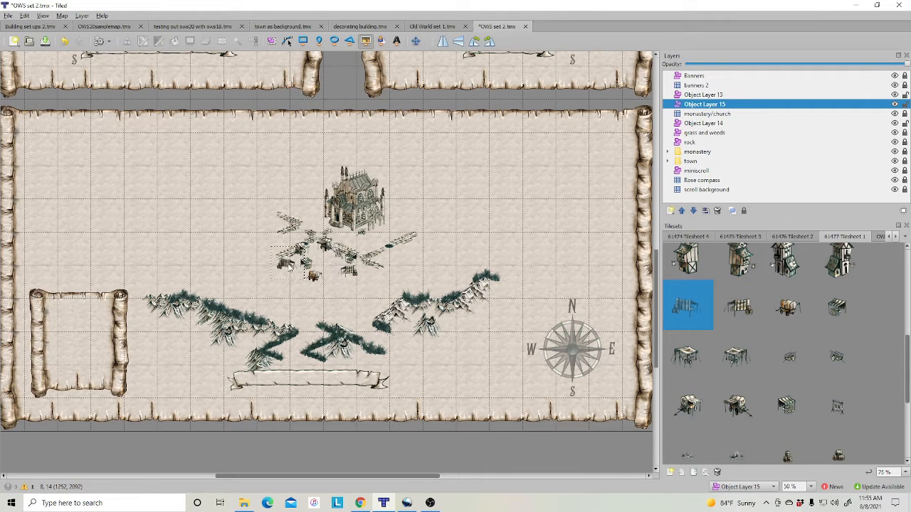
- Add an open canopy stall mid-market, plus another wagon stall and green market stall just south of the monastery
left_click(733, 358)
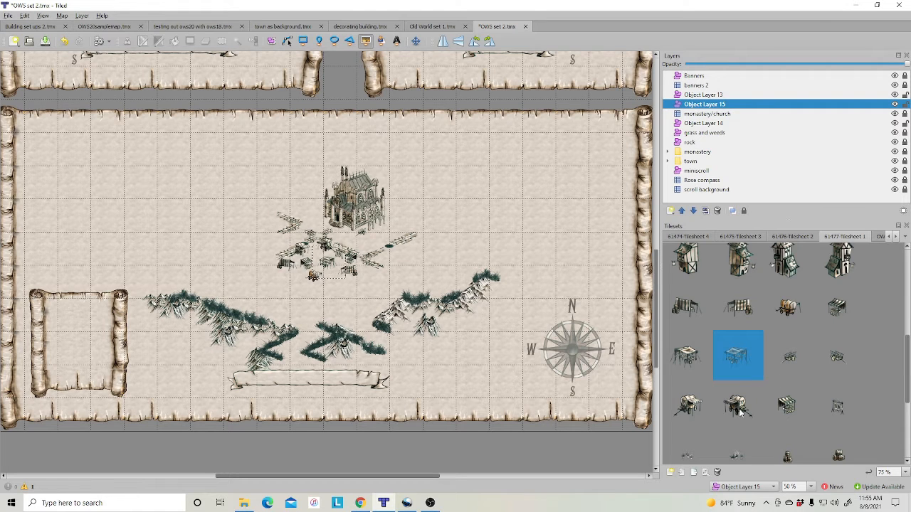
left_click(738, 407)
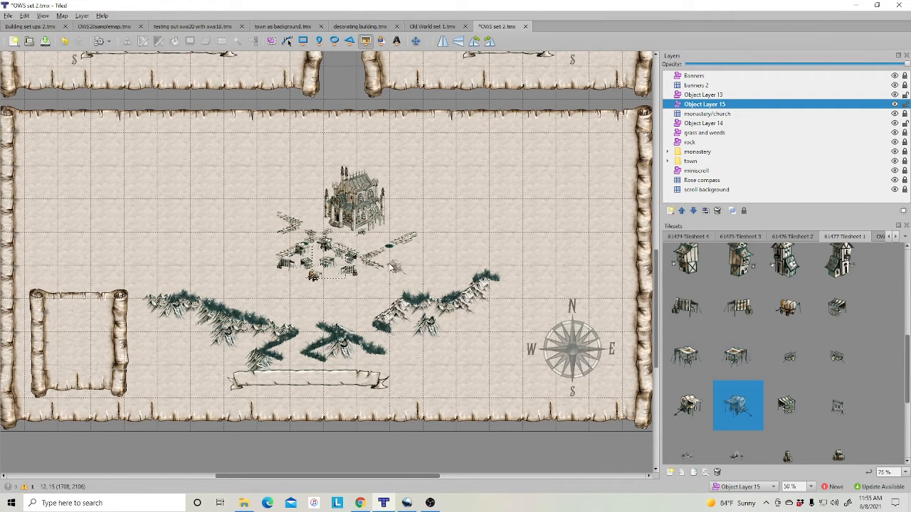
left_click(787, 409)
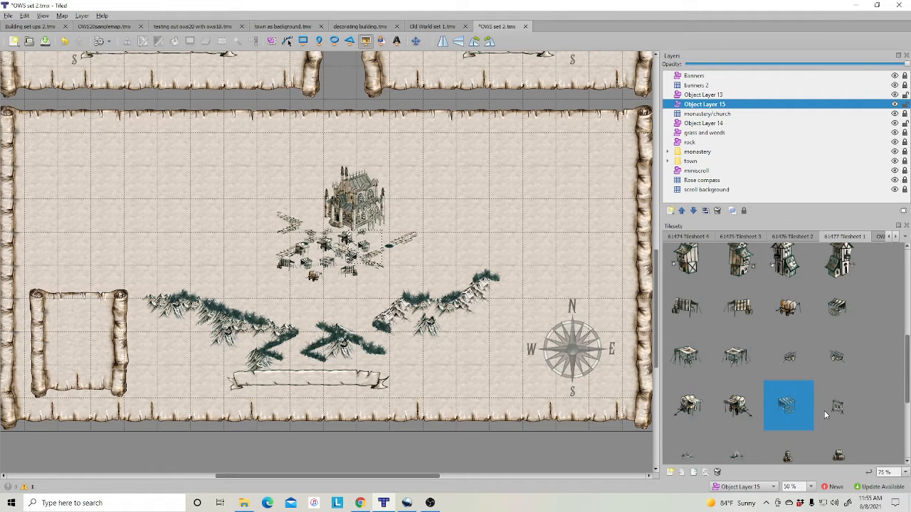
- Place the second small market-detail tile from the row below the wagon stalls and move it beside the western wagon stall
scroll(823, 410, "down", 3)
left_click(738, 327)
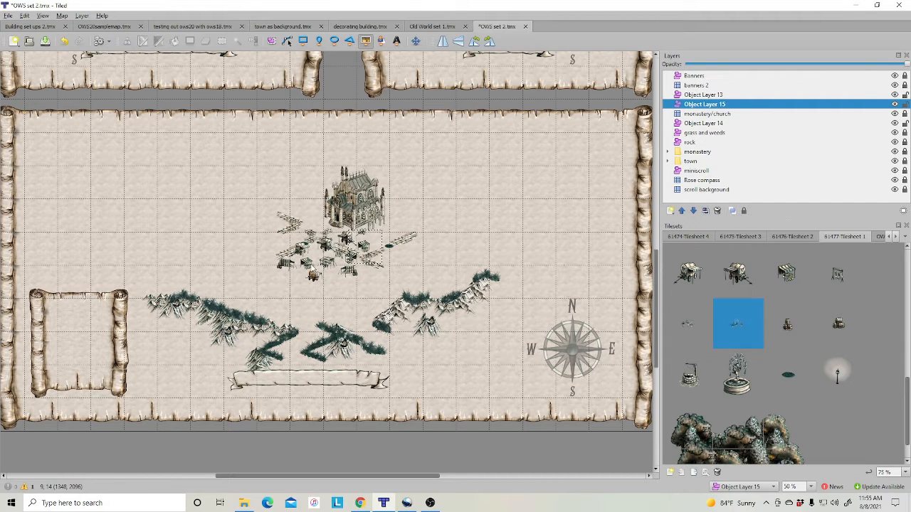
scroll(783, 348, "up", 1, "ctrl")
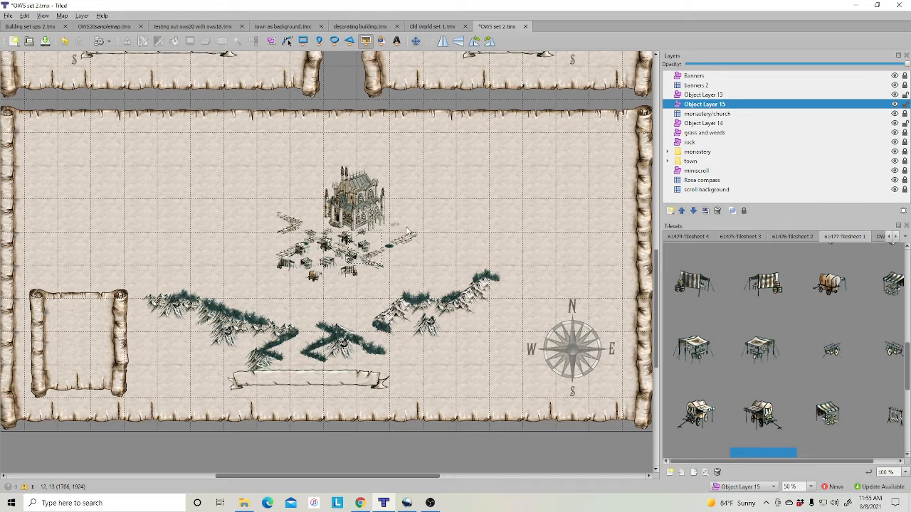
key("ctrl+equal")
key("ctrl+equal")
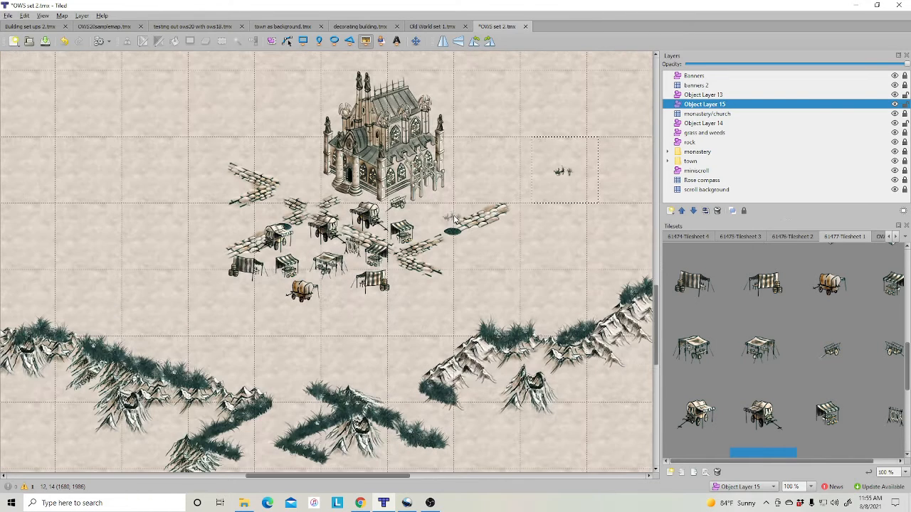
left_click_drag(558, 174, 289, 246)
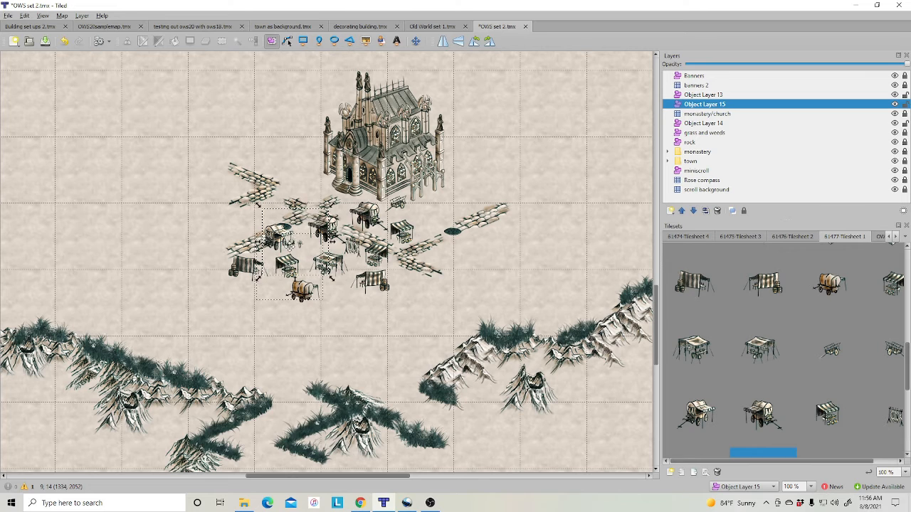
- Add the other small detail tile by the western wagon stall, and the two barrel stack tiles by the western striped awning
scroll(797, 411, "down", 3)
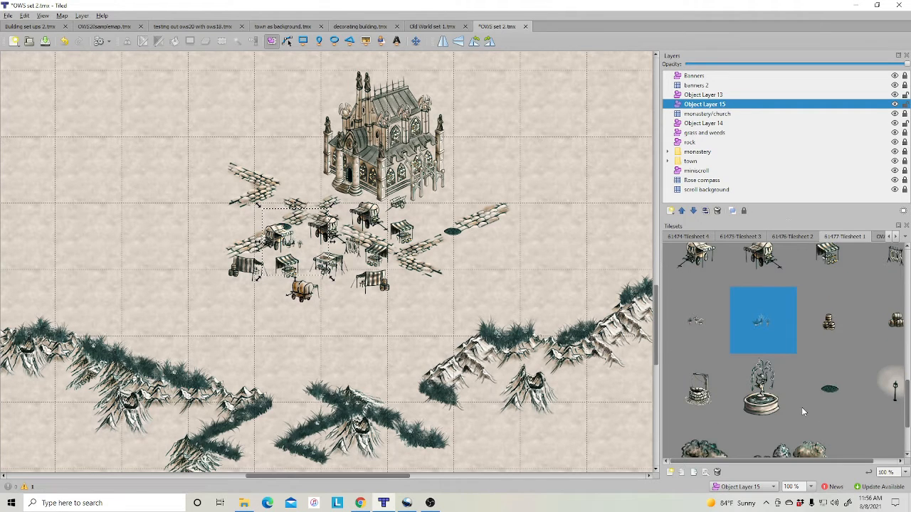
left_click(698, 322)
left_click(364, 41)
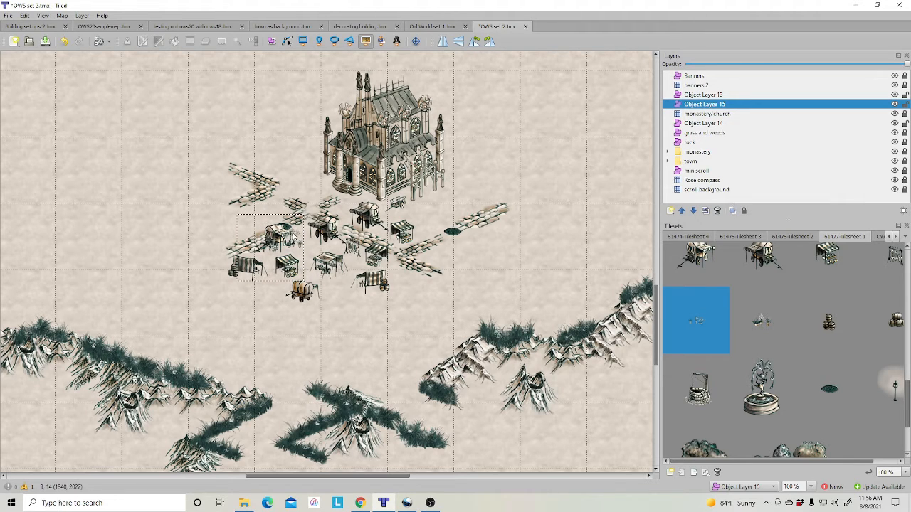
left_click(827, 324)
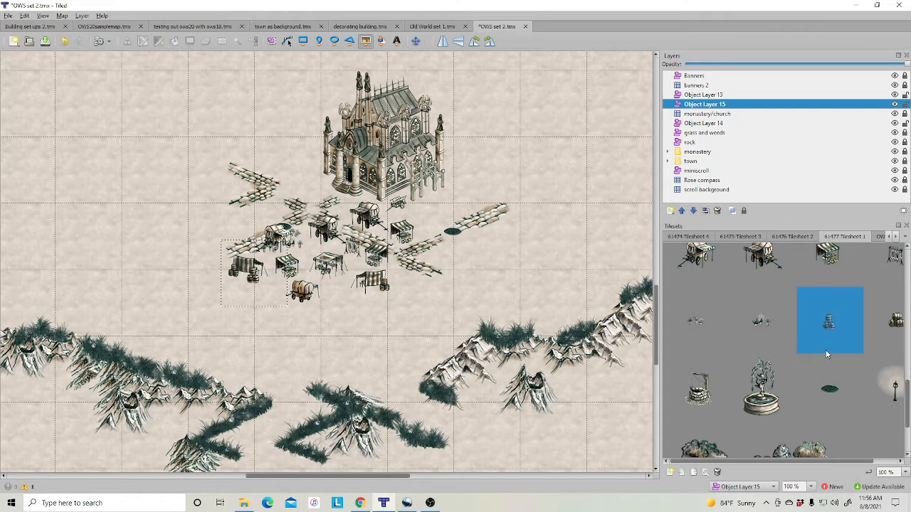
left_click(888, 322)
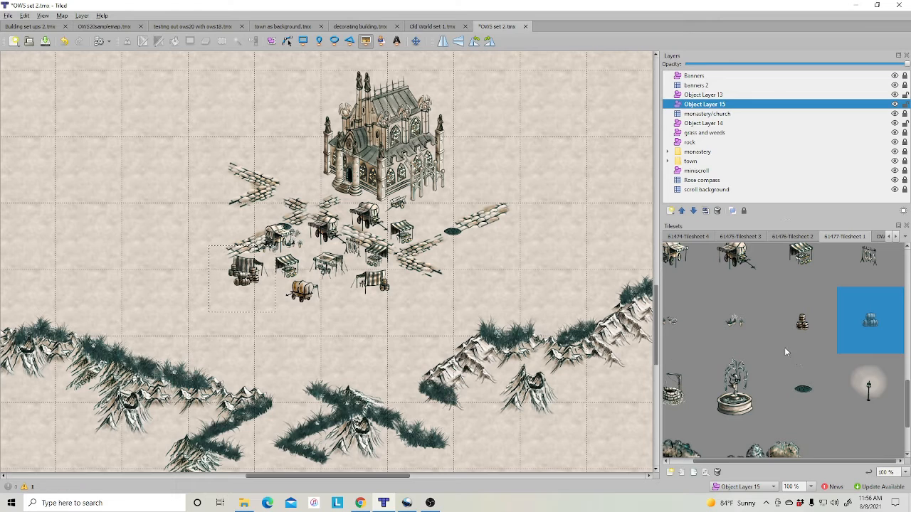
- On Object Layer 14, place the low gabled house east of the monastery and the large green-timbered house to its west
scroll(783, 352, "up", 5)
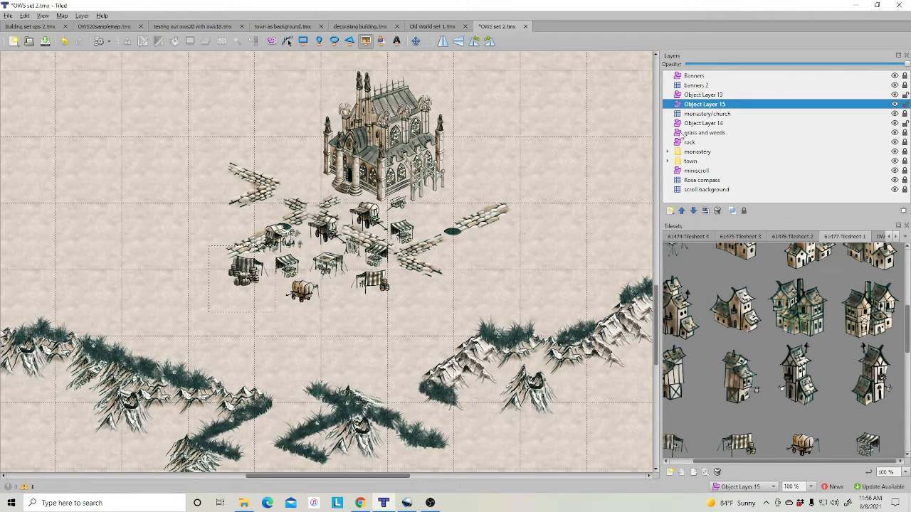
left_click(707, 125)
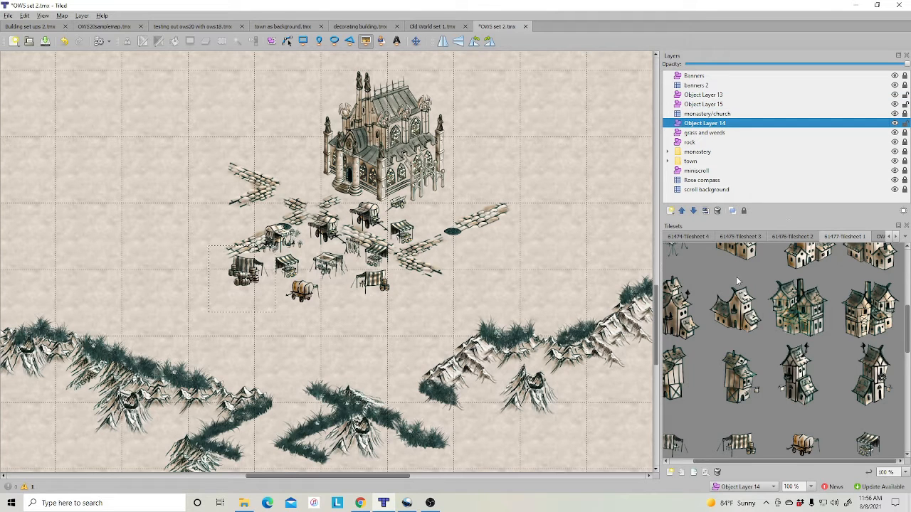
left_click(739, 319)
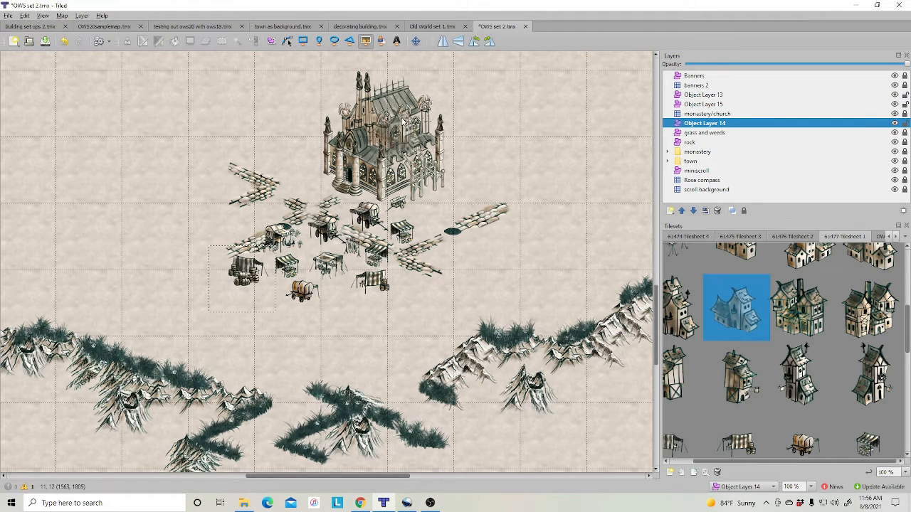
left_click(466, 151)
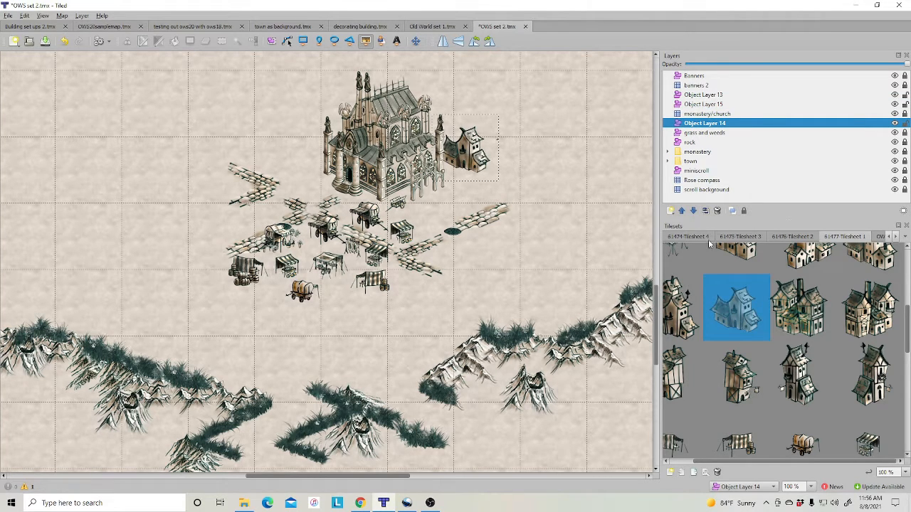
left_click(804, 297)
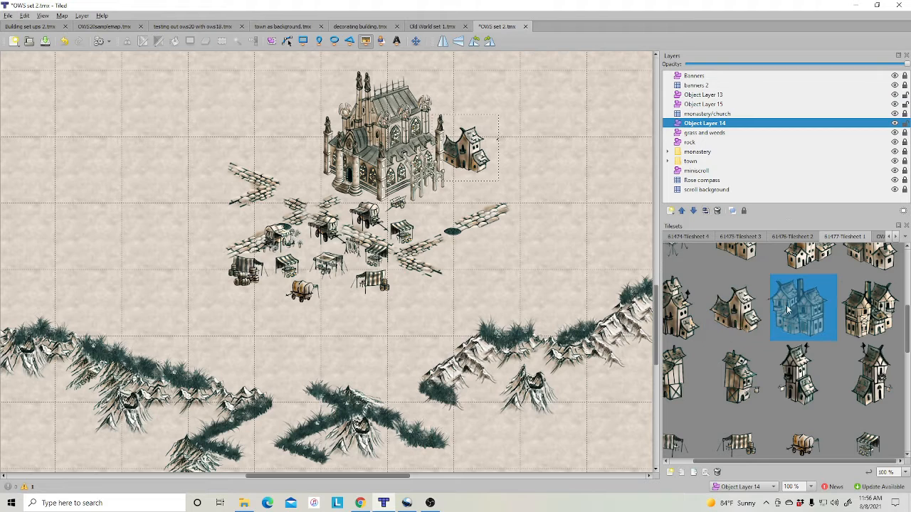
left_click(313, 142)
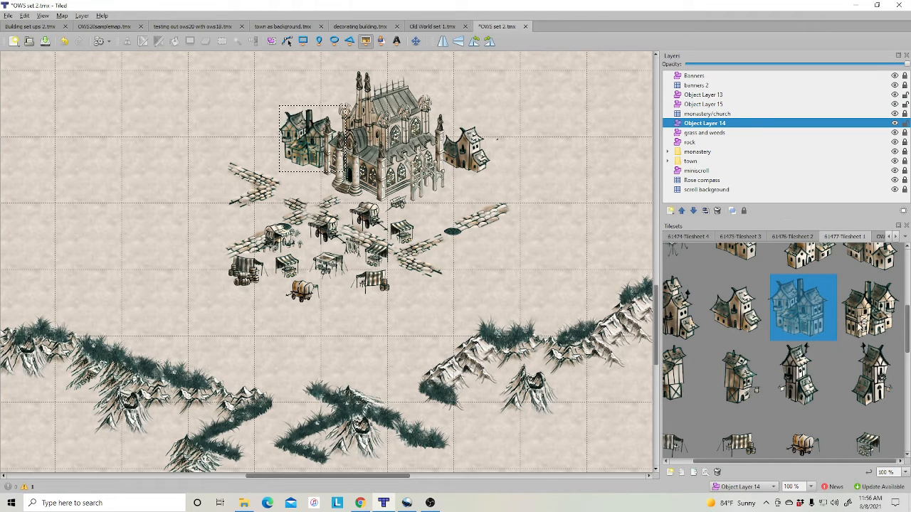
- Place another low gabled house just west of the green-timbered house, and move the V-shaped path east beneath the two houses
left_click(735, 322)
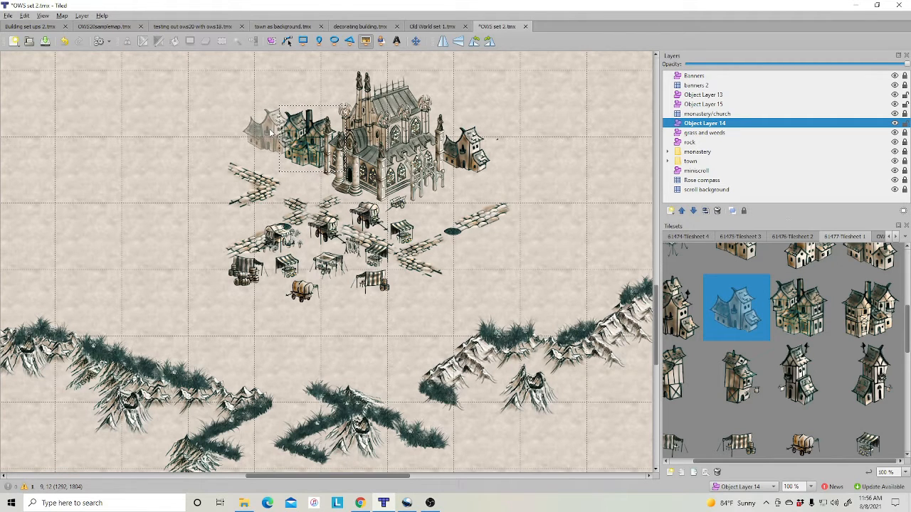
left_click(270, 133)
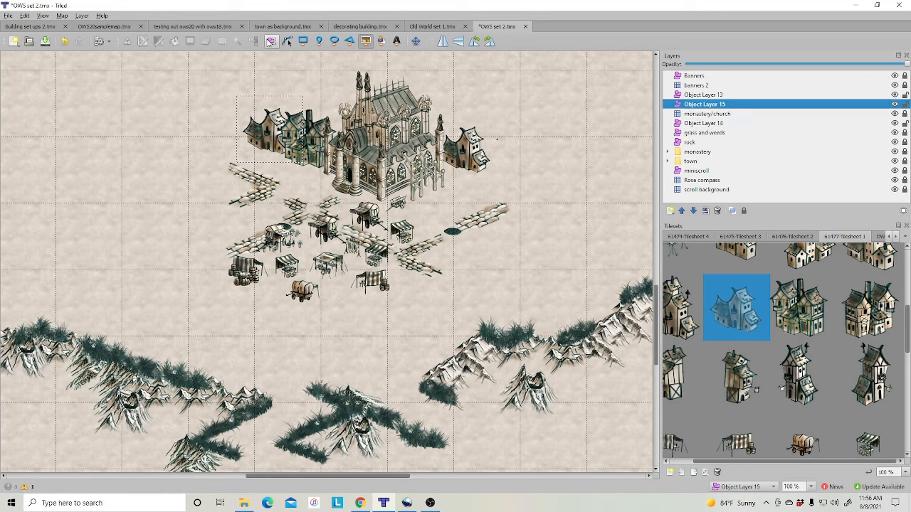
left_click(271, 41)
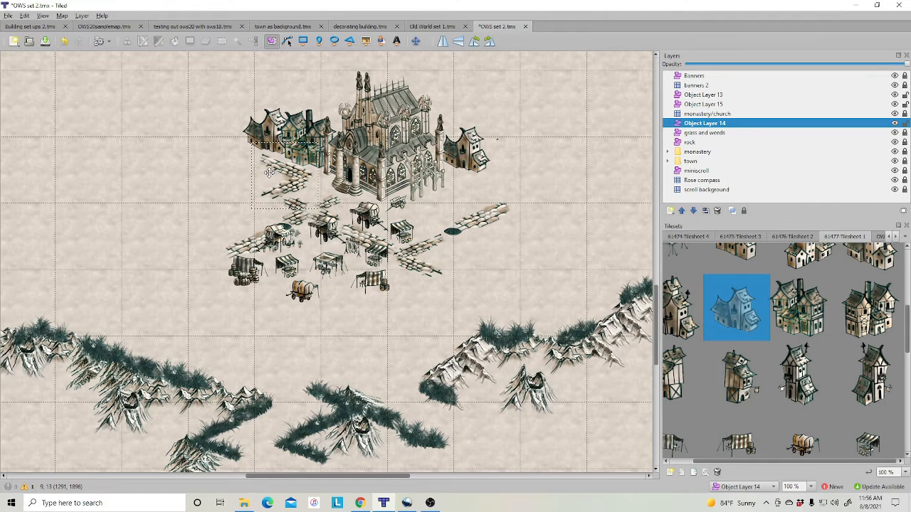
- Toggle the visibility of Object Layer 14 off and on to check its contents
left_click(767, 357)
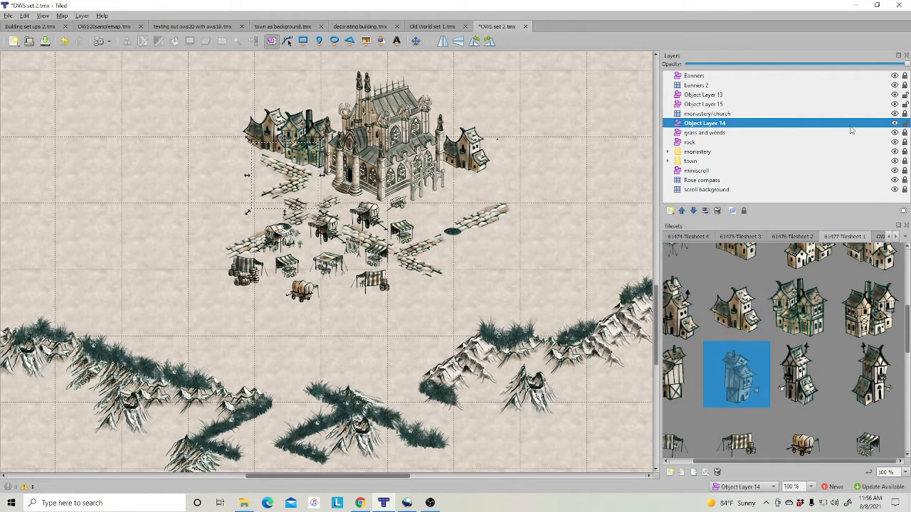
left_click(894, 123)
left_click(894, 123)
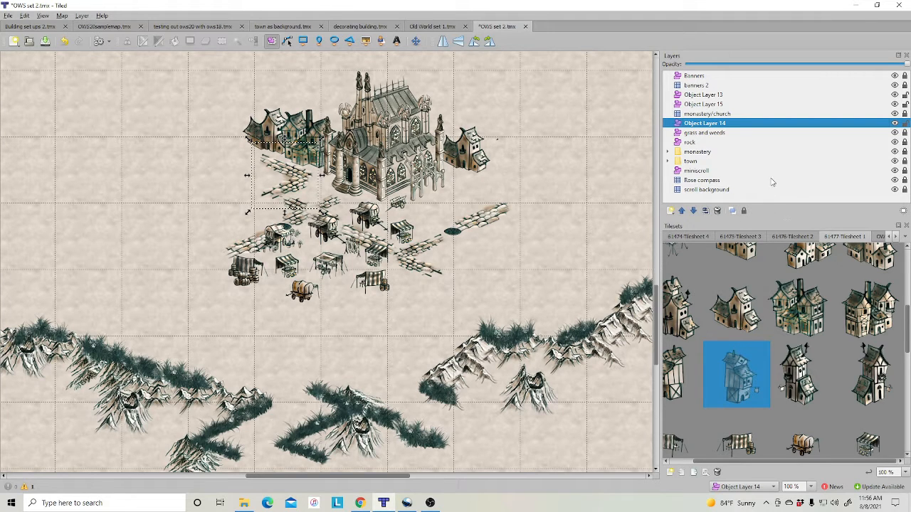
- From 61476-Tilesheet 2, place the descending stone path south of the eastern gabled house and the crossing path tile further east
scroll(771, 350, "down", 10)
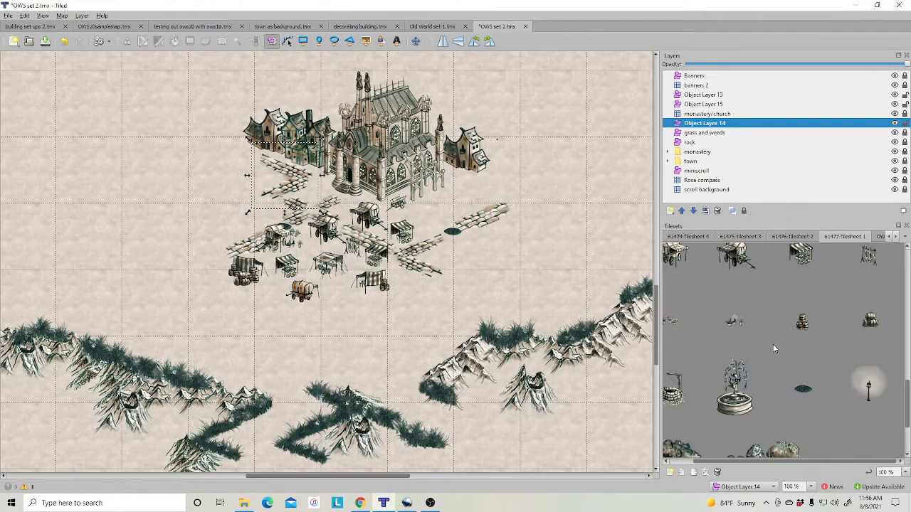
left_click(802, 238)
scroll(757, 309, "up", 3)
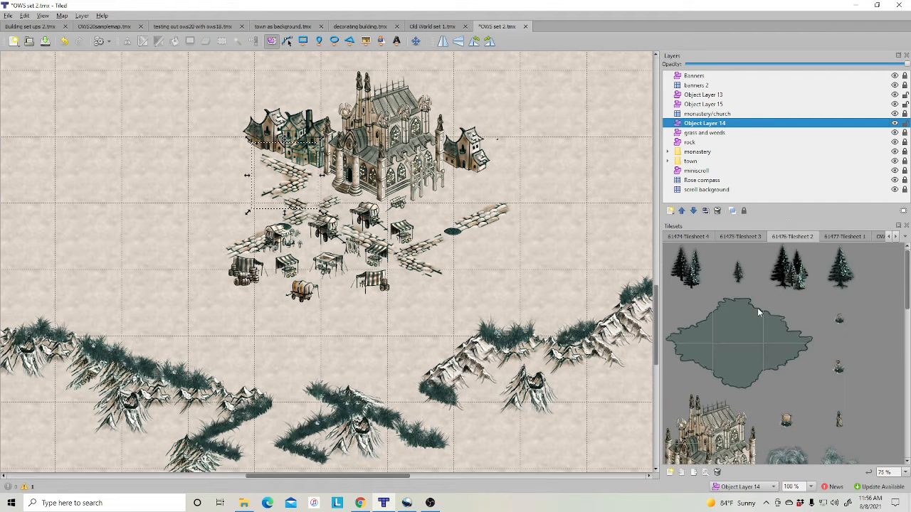
left_click(738, 238)
scroll(740, 289, "down", 5)
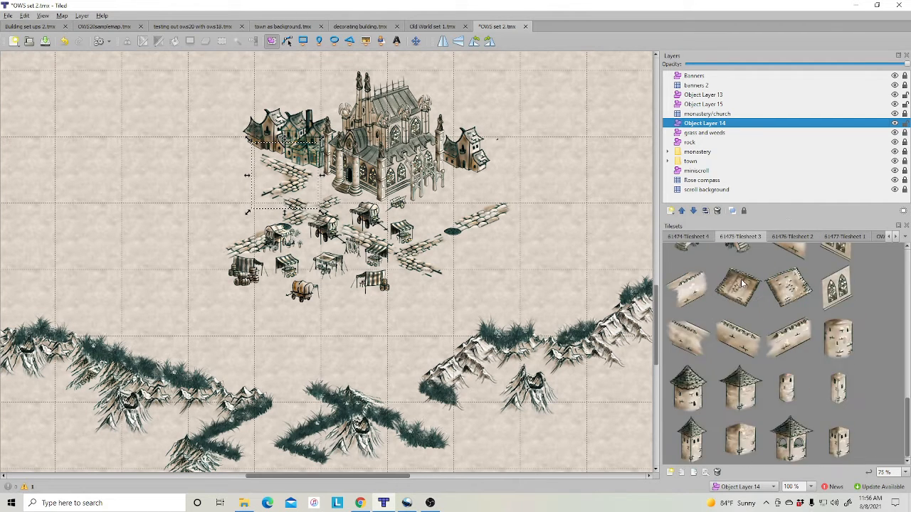
scroll(741, 282, "down", 3)
left_click(795, 237)
scroll(774, 307, "down", 5)
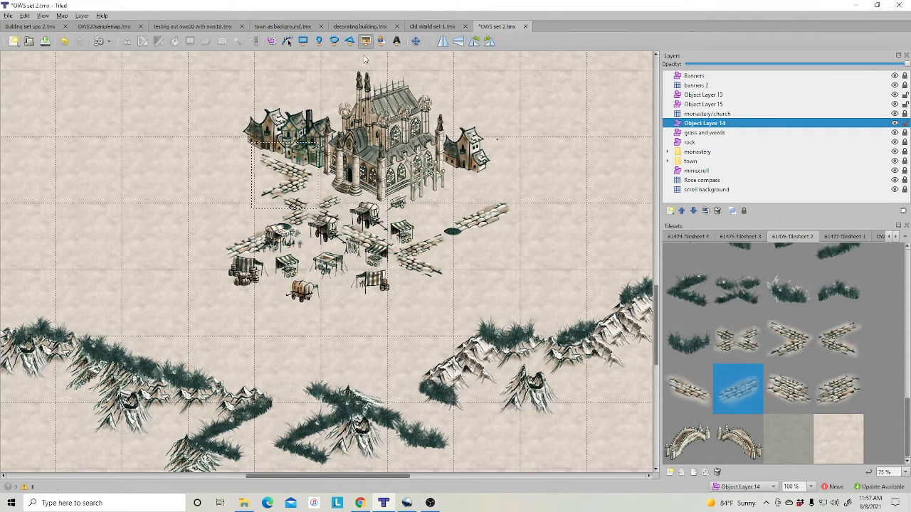
left_click(688, 390)
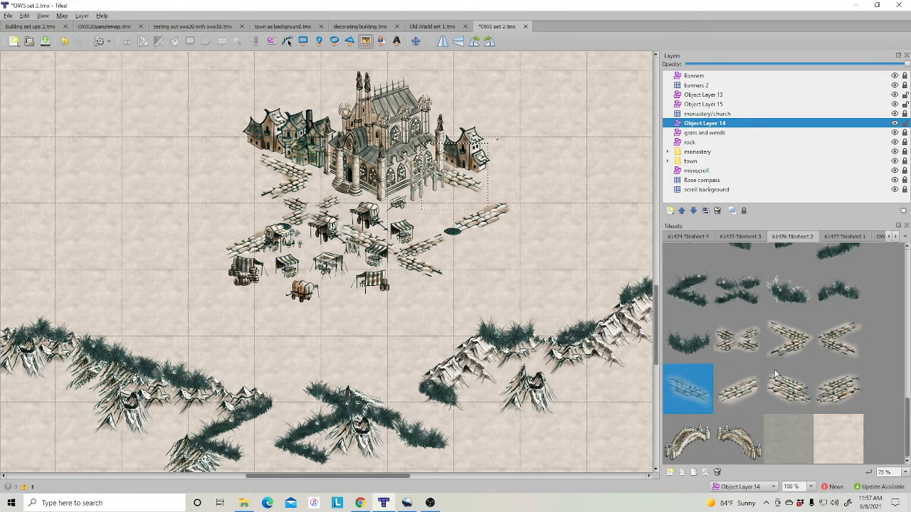
left_click(738, 338)
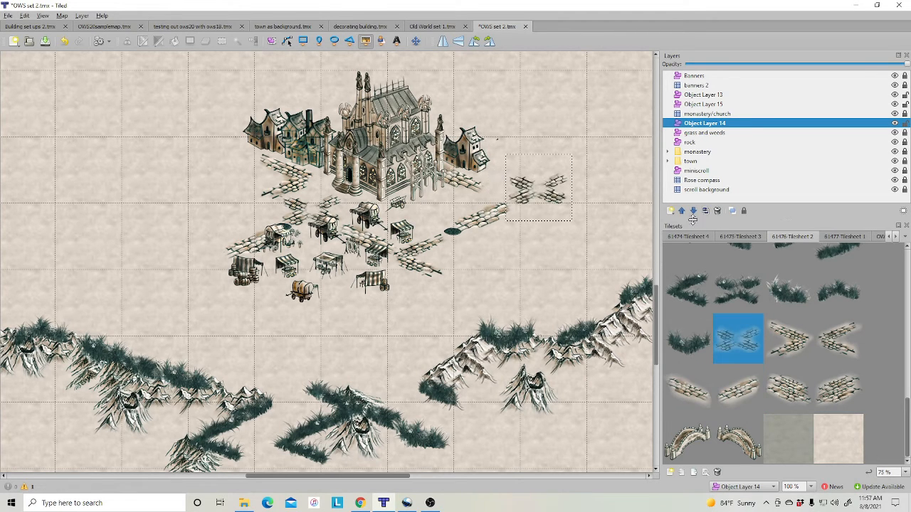
- Place the rising diagonal stone path tile twice, southeast of the market and northwest of it
left_click(738, 390)
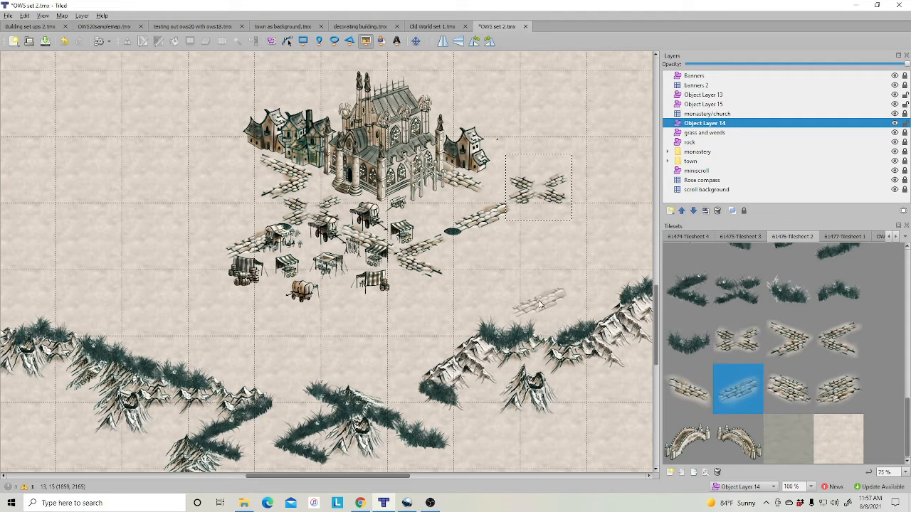
left_click(471, 271)
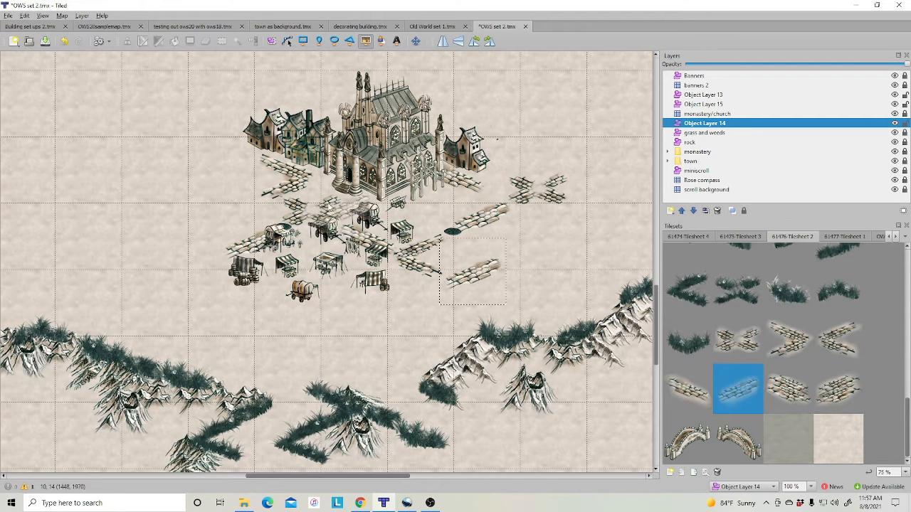
left_click(229, 209)
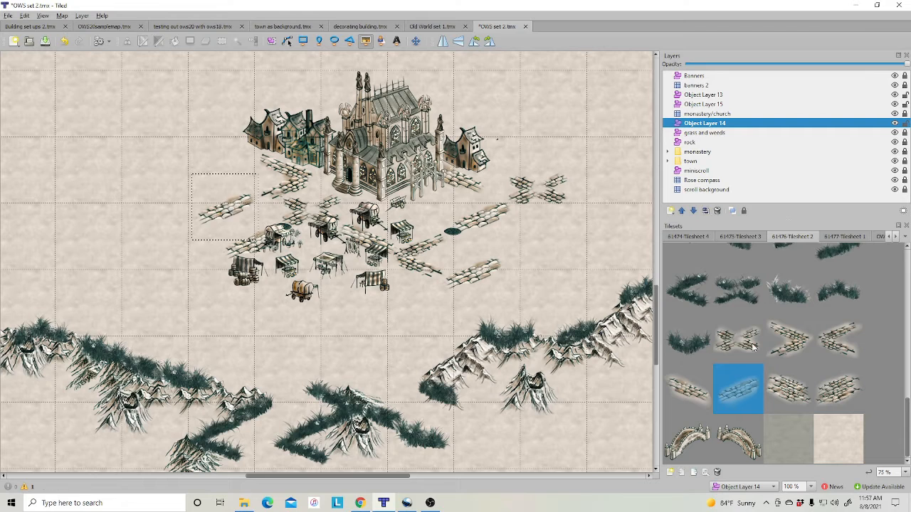
- On Object Layer 15, place the first house cluster from 61477-Tilesheet 1 on the western V-shaped path, viewing the tileset at 75 %
left_click(704, 105)
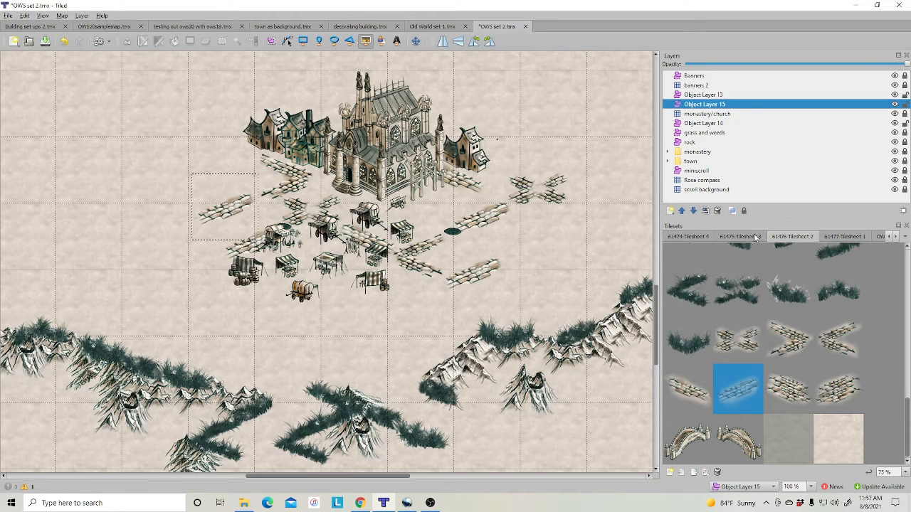
scroll(790, 326, "up", 10)
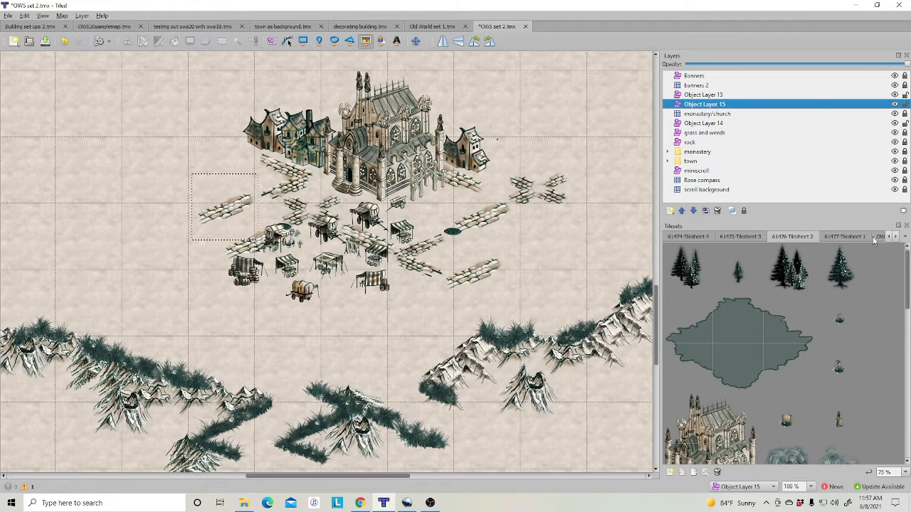
left_click(846, 236)
scroll(780, 302, "up", 10)
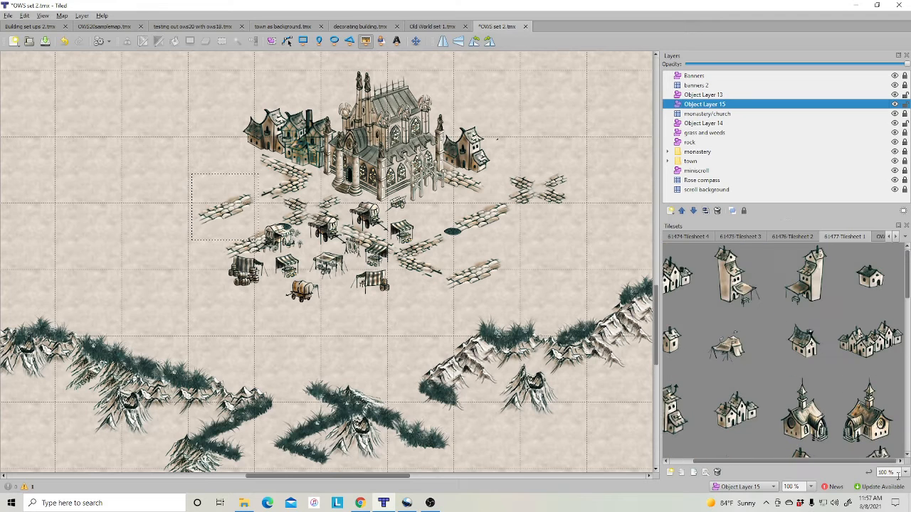
left_click(901, 473)
left_click(888, 450)
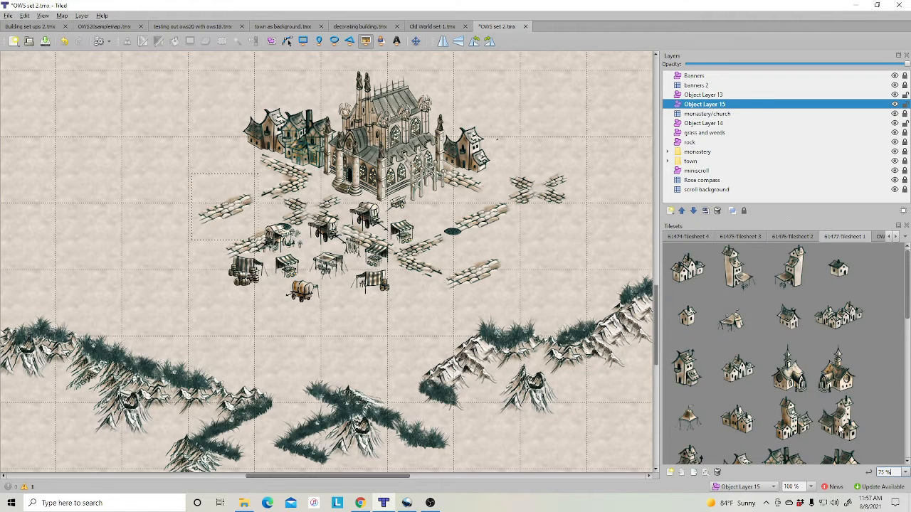
left_click(685, 279)
left_click(258, 171)
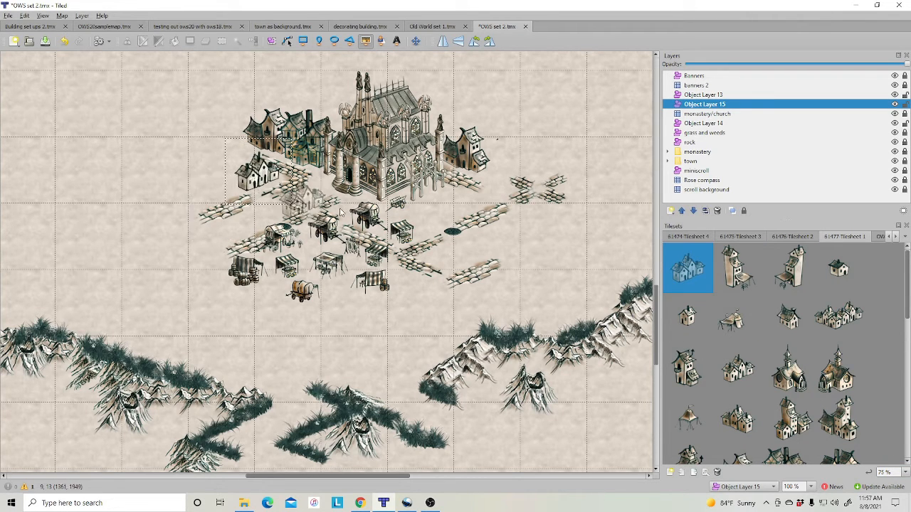
- Place the two mirrored tall tower houses with awnings on either side of the western house cluster
left_click(737, 269)
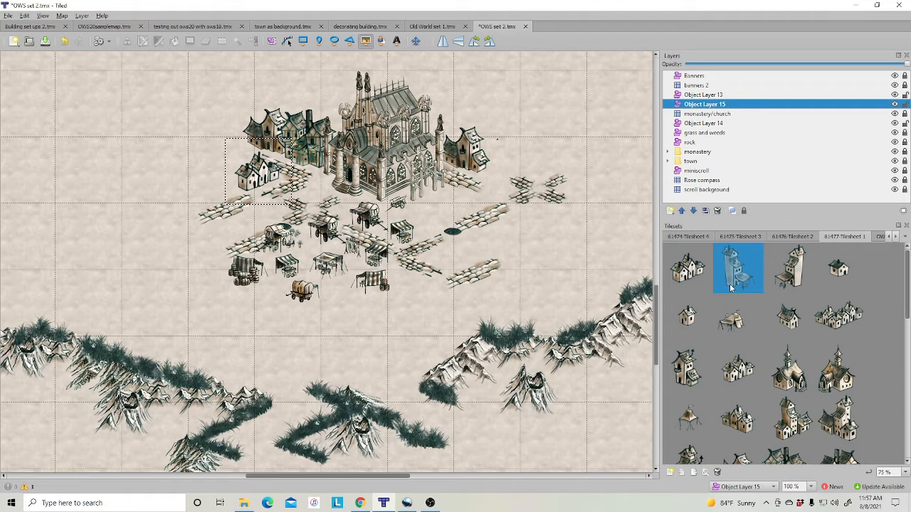
left_click(234, 178)
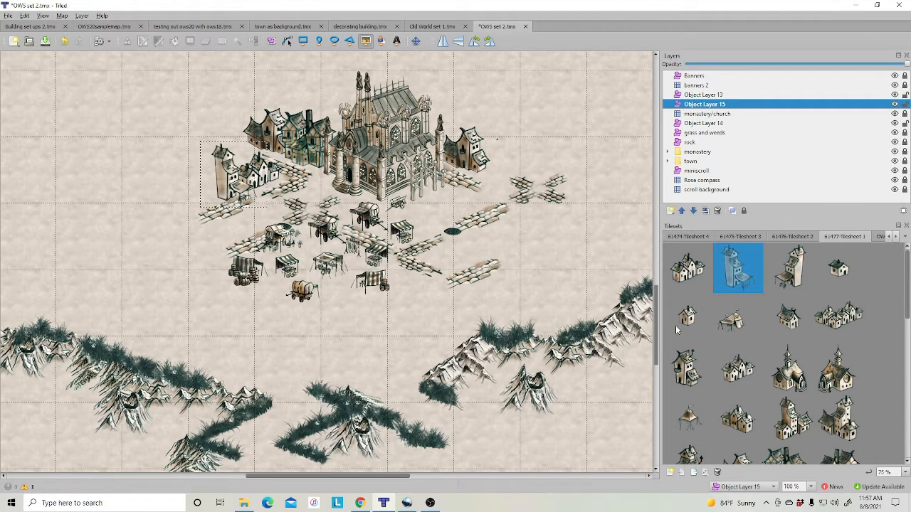
left_click(791, 274)
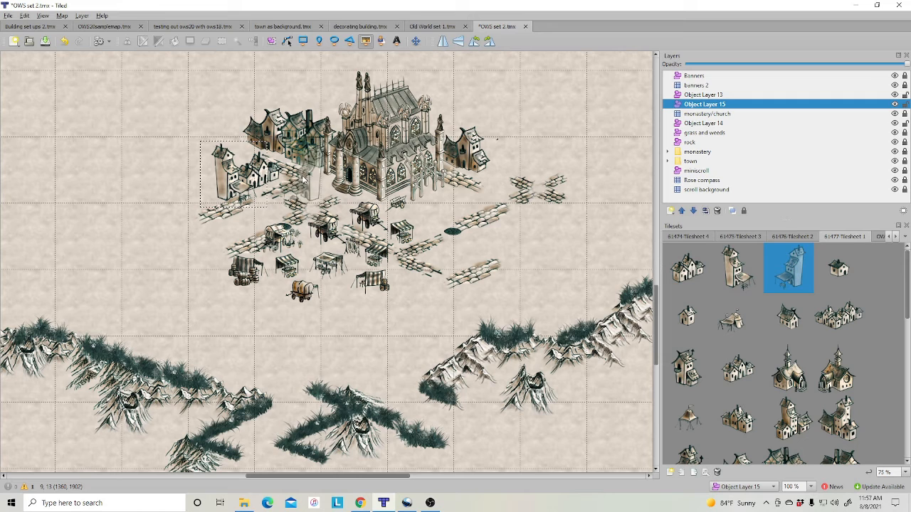
- Place the wide row of houses between the southeastern paths and the smaller house cluster on the path southeast of the monastery
left_click(836, 325)
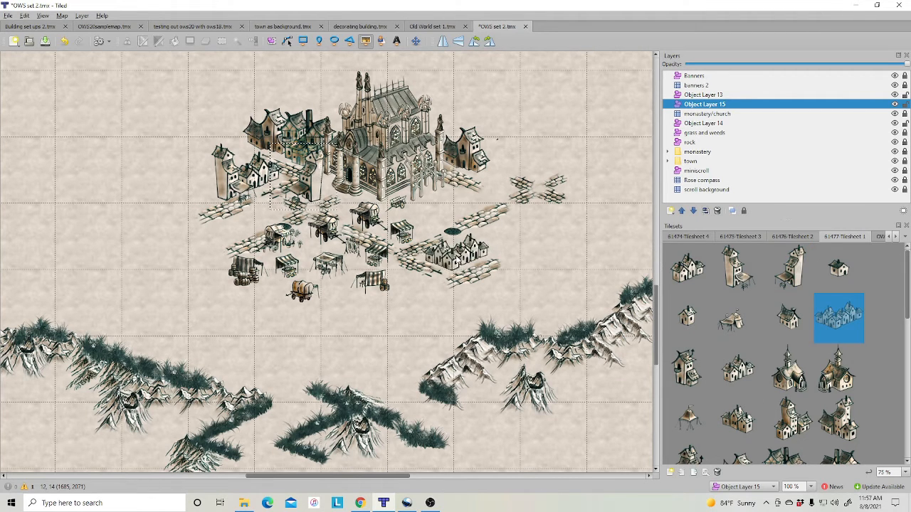
left_click(456, 257)
left_click(735, 372)
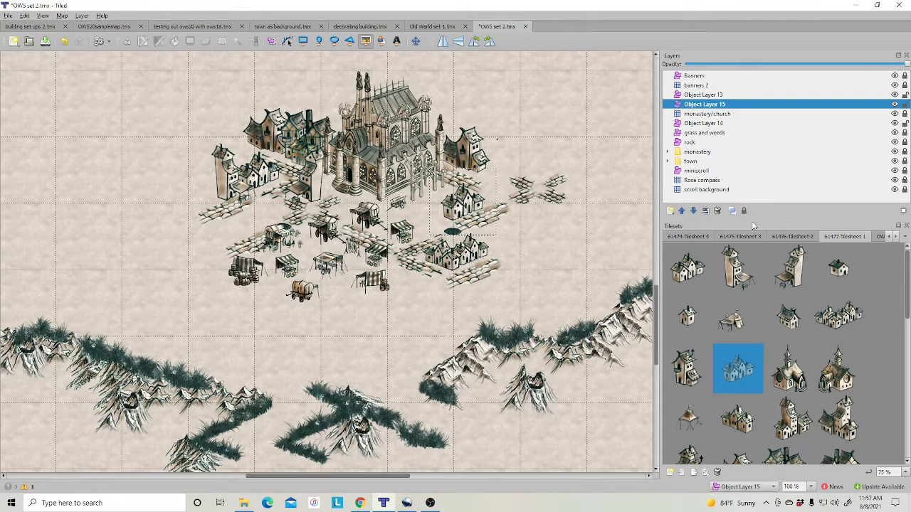
- Place three tall cypress trees from 61476-Tilesheet 2 around the monastery: at its east corner, in front, and along its west side
left_click(783, 235)
scroll(806, 343, "down", 5)
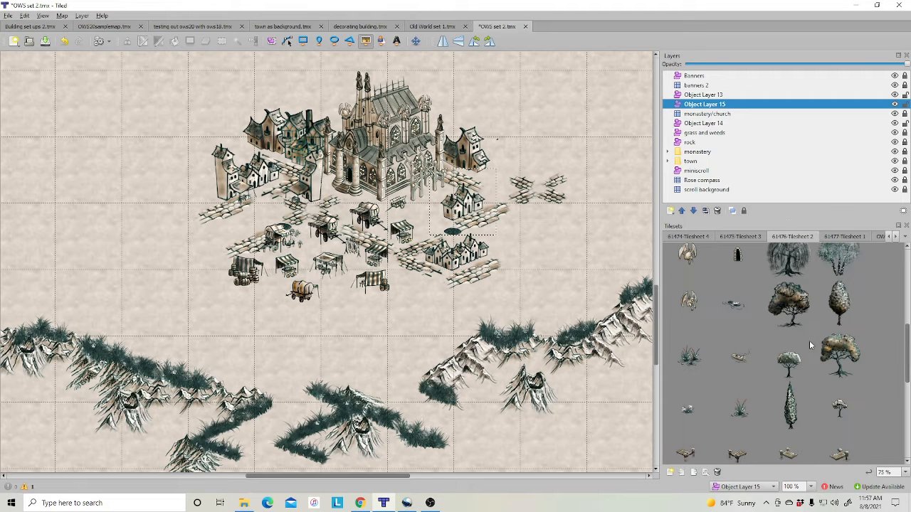
left_click(788, 405)
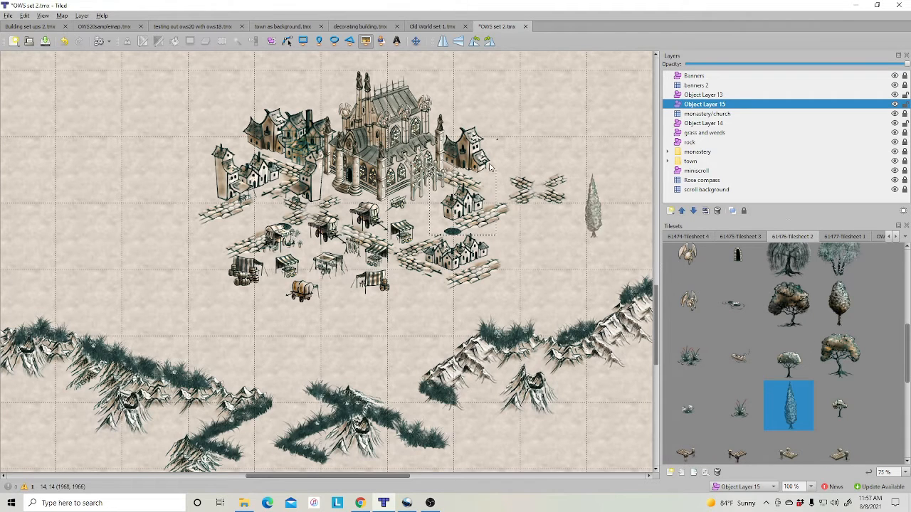
left_click(425, 181)
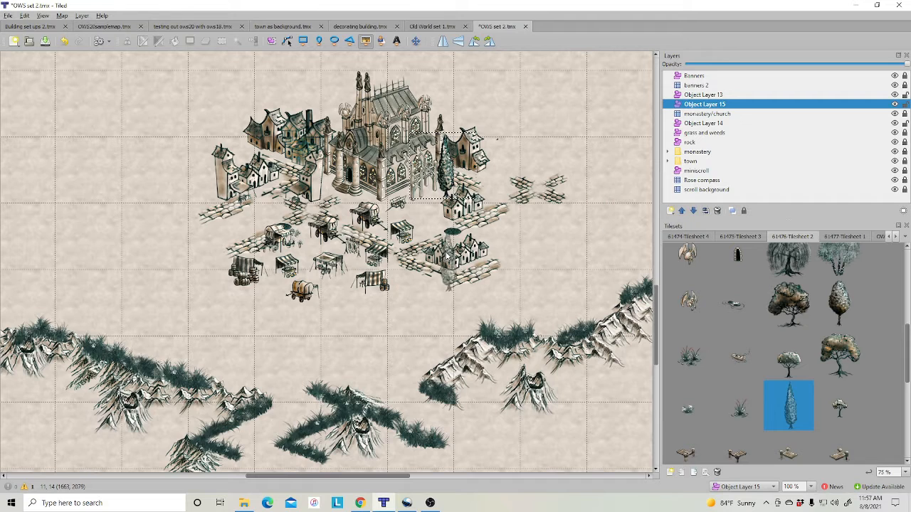
left_click(362, 170)
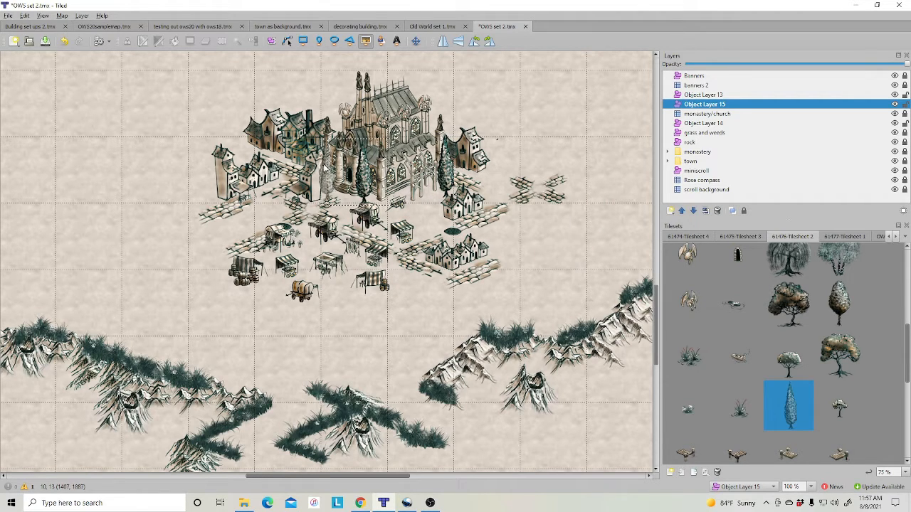
left_click(326, 160)
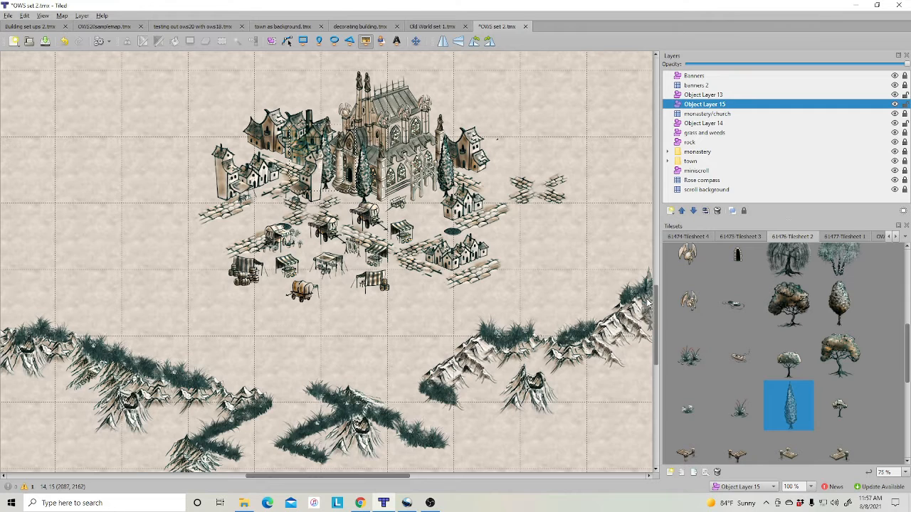
- On Object Layer 14, place the large dark leafy tree above the eastern gabled house and the birch clump on the house's east side
left_click(783, 310)
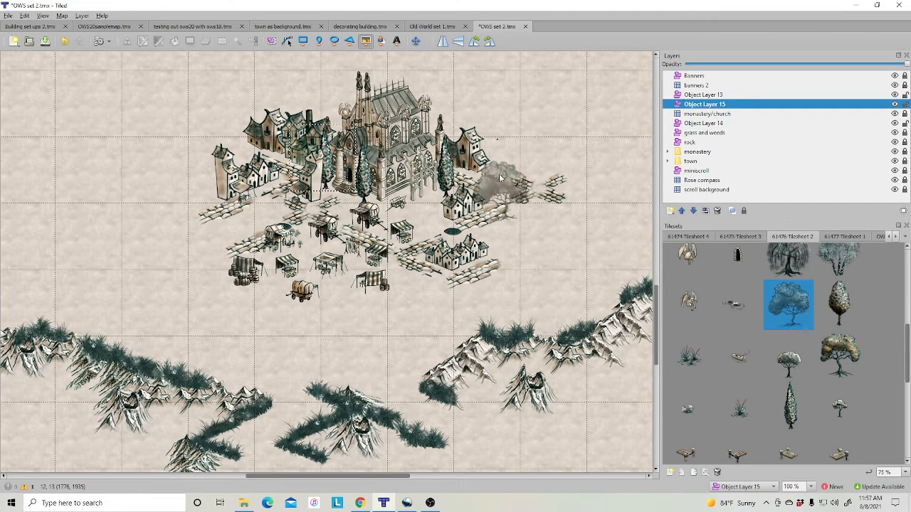
left_click(704, 124)
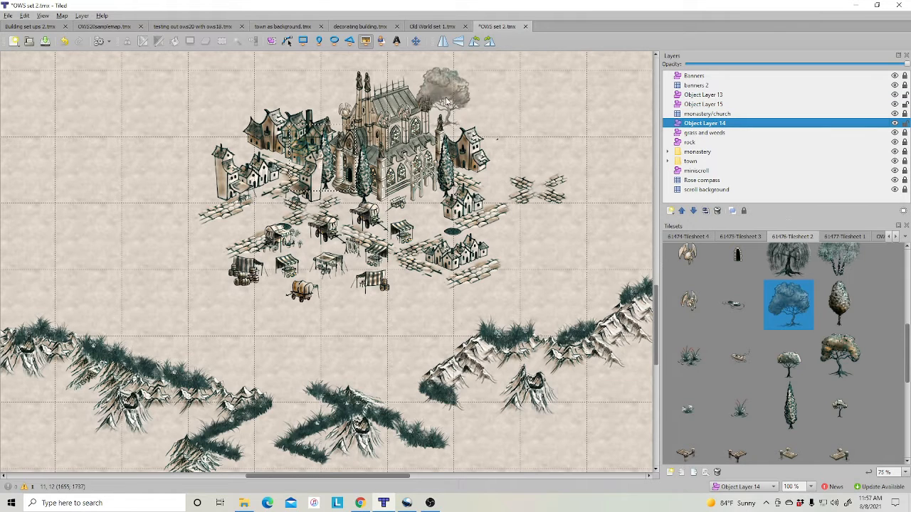
left_click(467, 121)
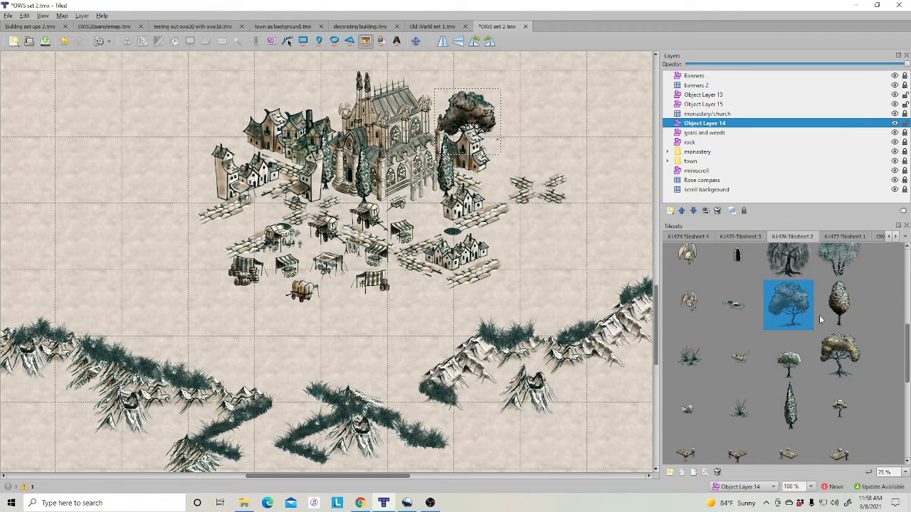
left_click(838, 260)
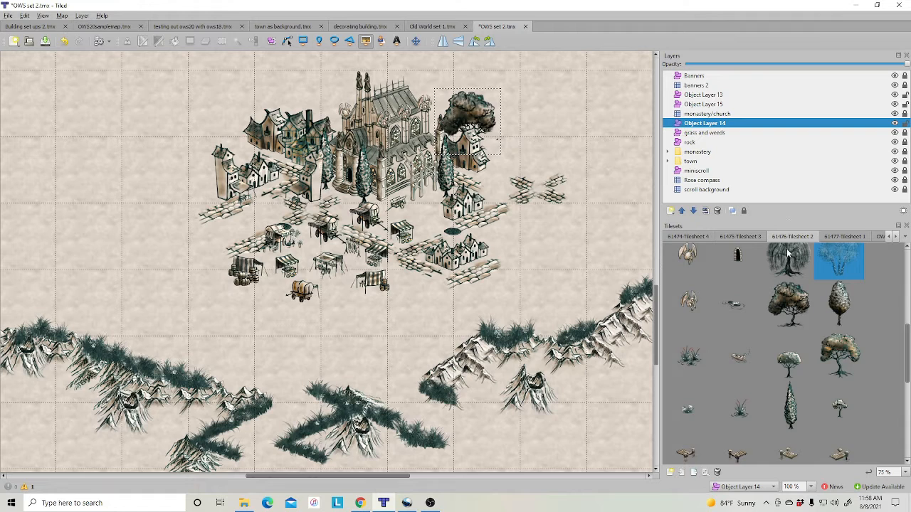
left_click(496, 140)
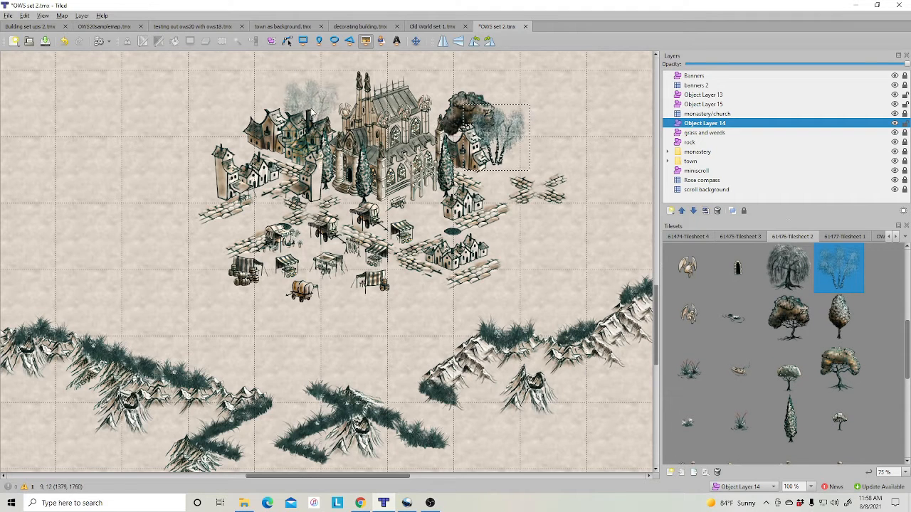
- Place the broad-crowned tree from 61476-Tilesheet 2 behind the gabled houses northwest of the monastery
left_click(841, 366)
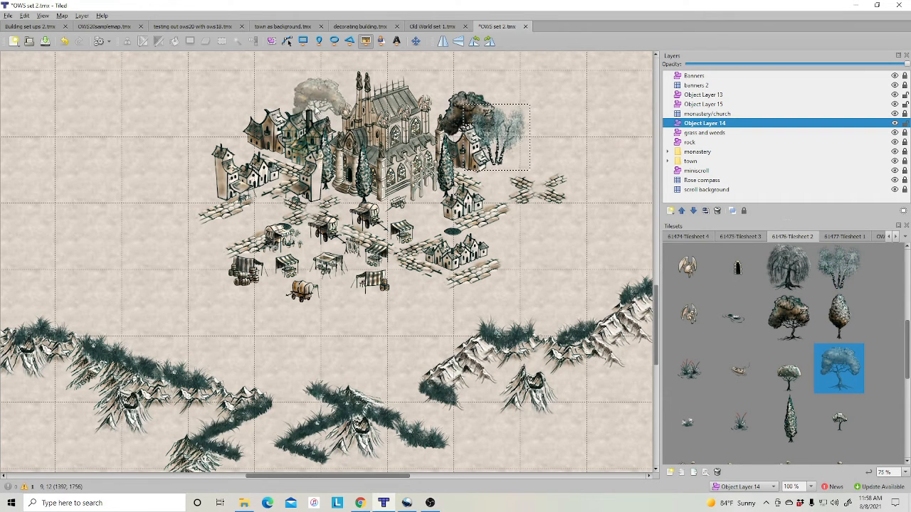
left_click(299, 109)
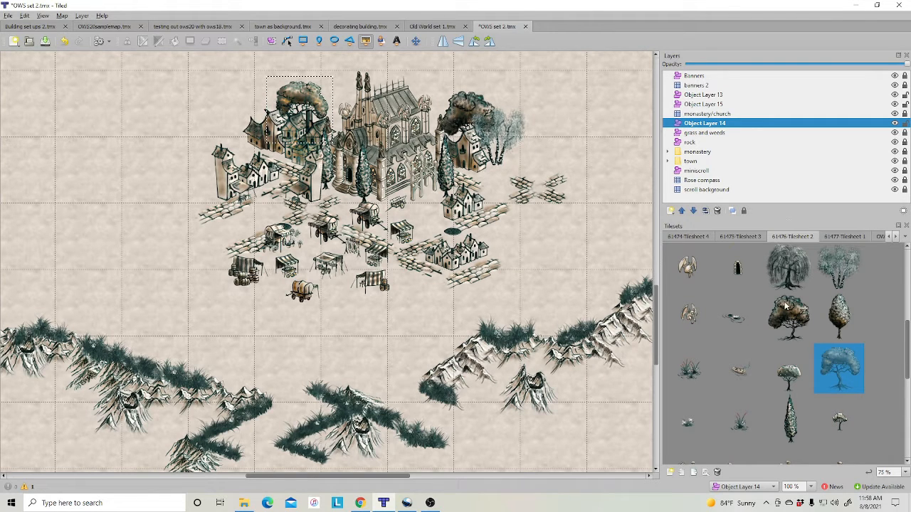
- From 61477-Tilesheet 1, place the steepled church over the easternmost stone path and the tall house just north of it
left_click(741, 236)
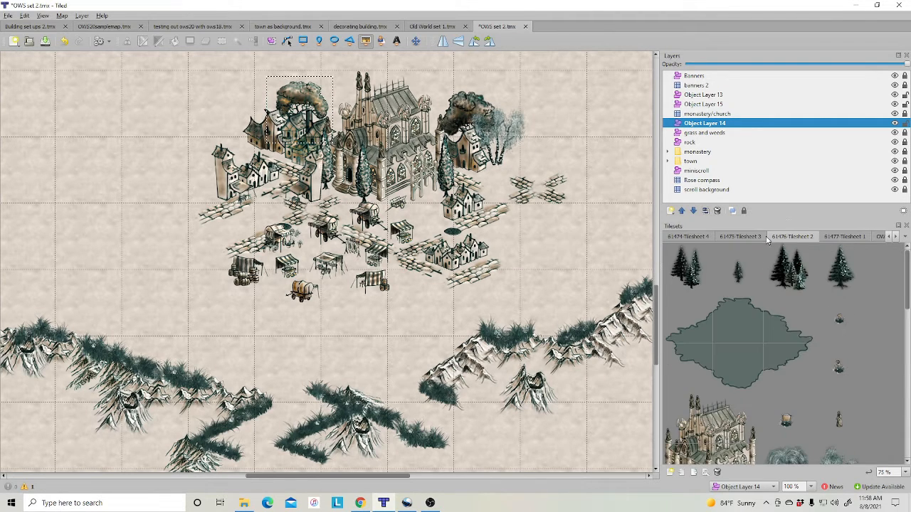
left_click(841, 237)
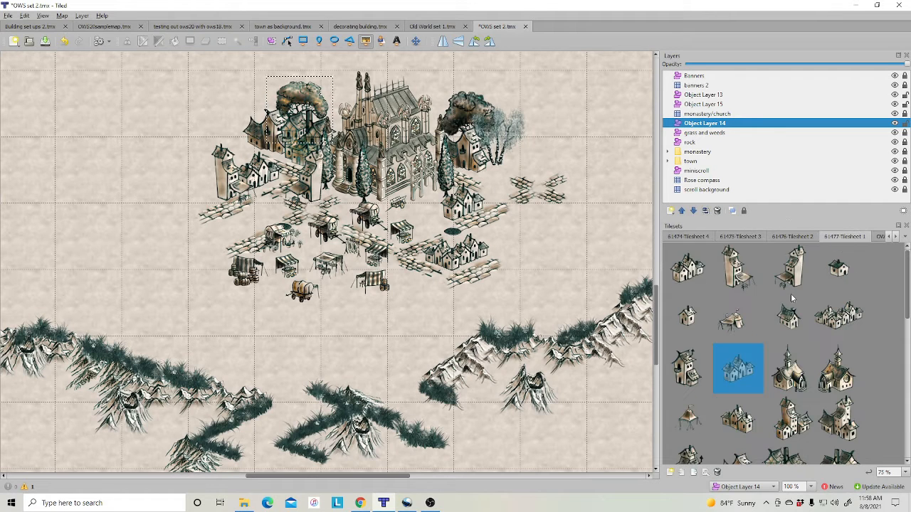
left_click(838, 369)
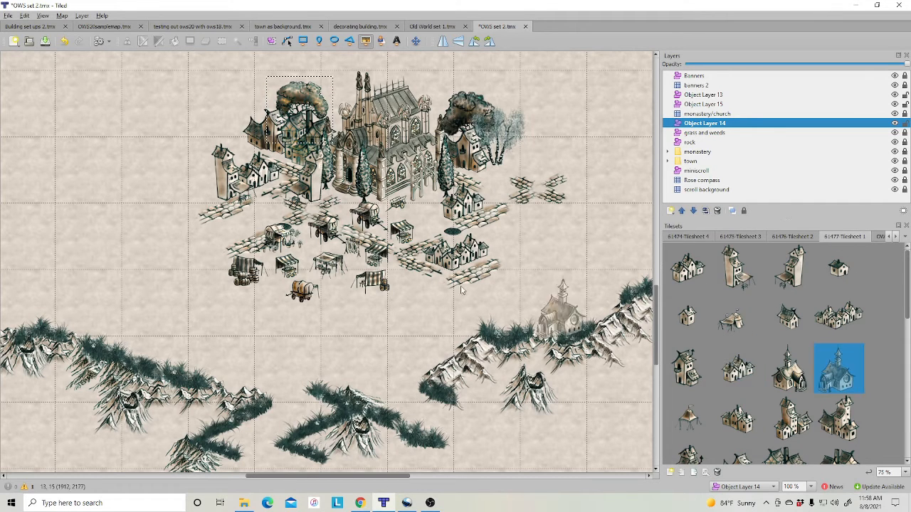
left_click(546, 205)
left_click(788, 359)
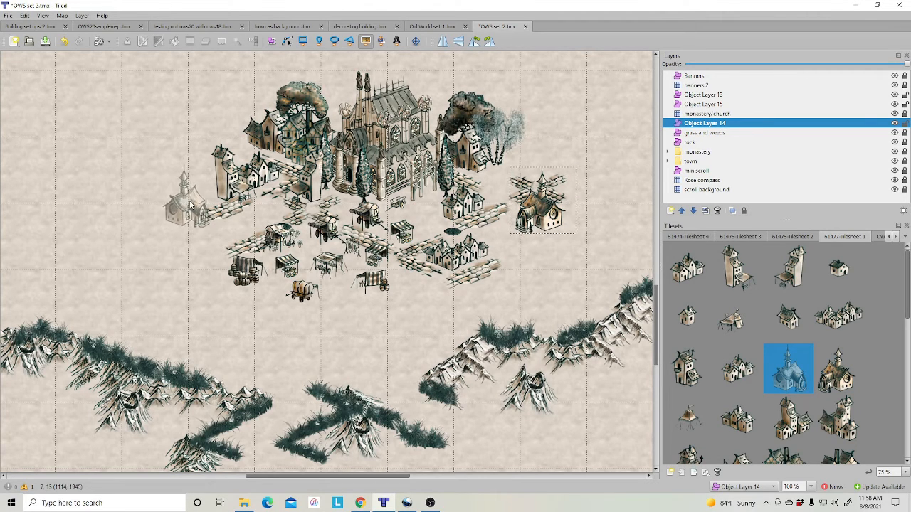
left_click(685, 370)
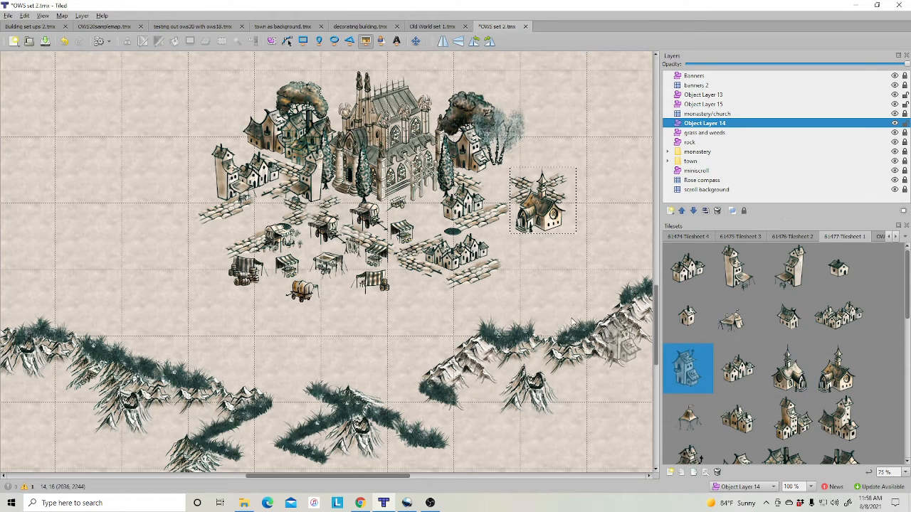
left_click(530, 160)
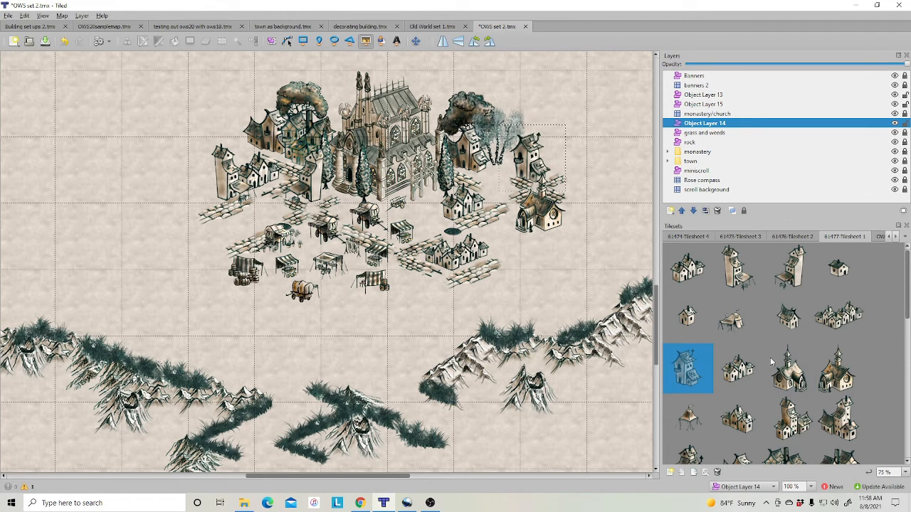
- On Object Layer 15, place the towered house group between the eastern house cluster and the steepled church
left_click(839, 419)
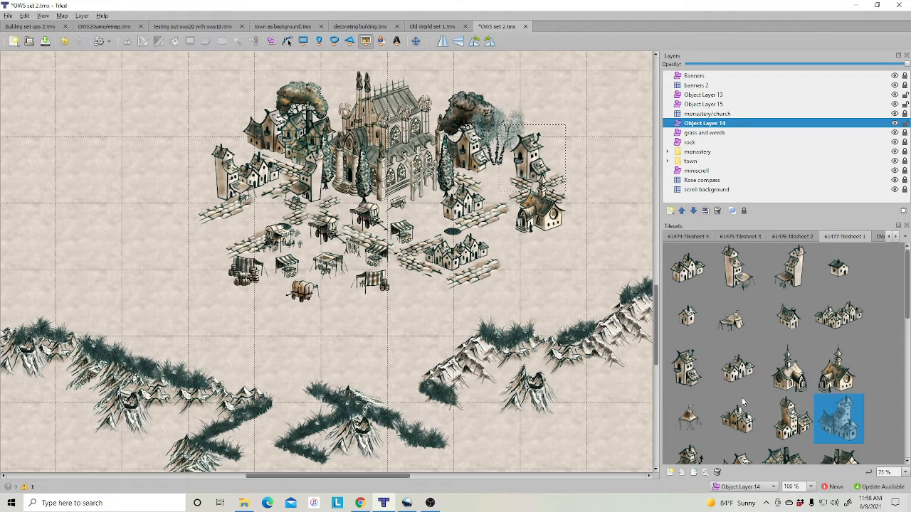
left_click(789, 420)
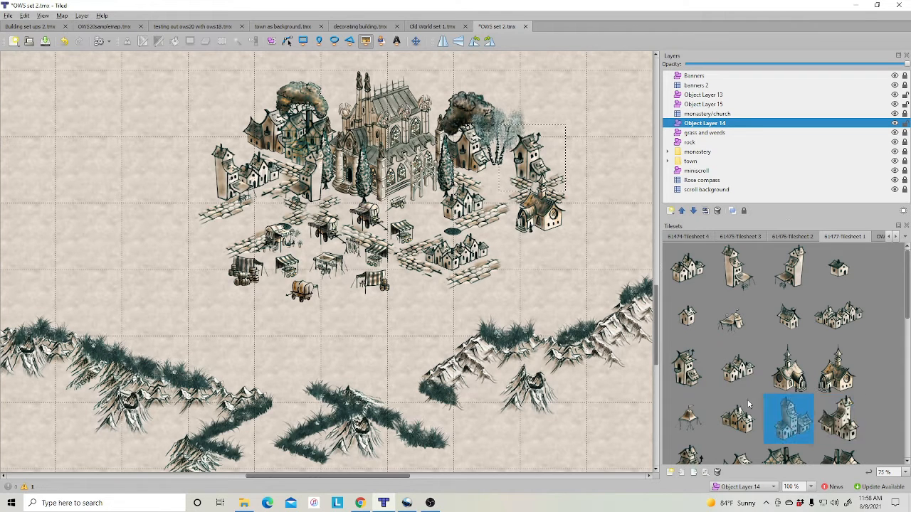
left_click(484, 212)
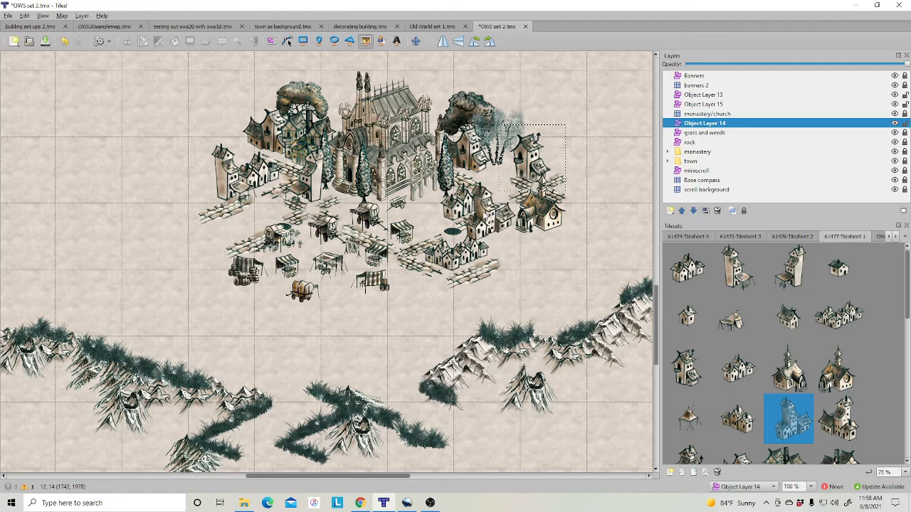
left_click(704, 106)
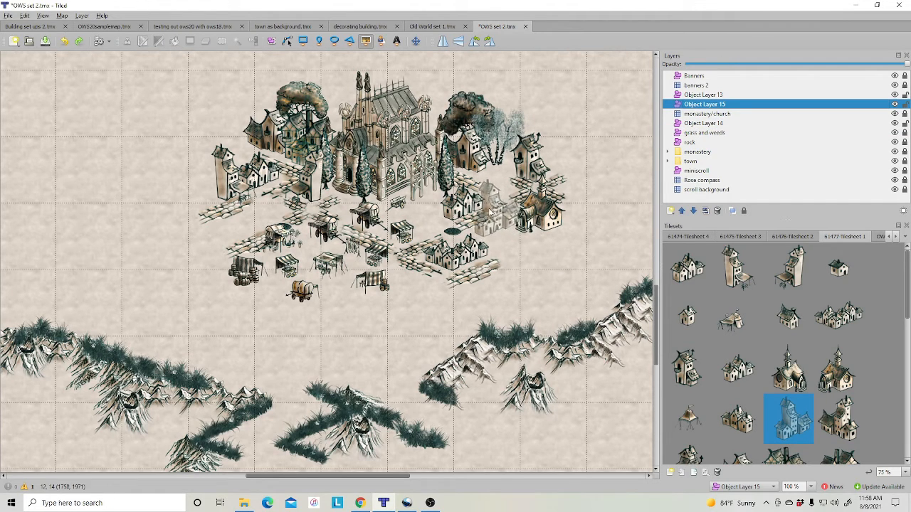
left_click(483, 211)
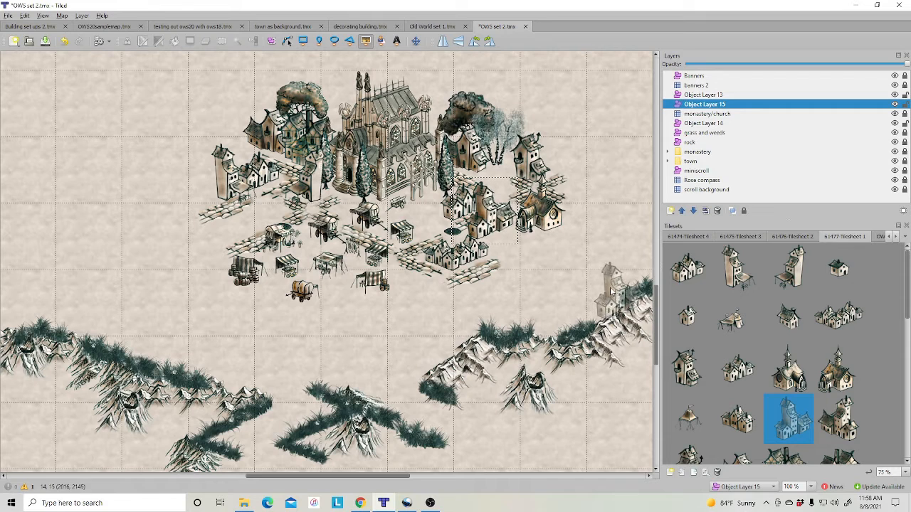
- Place another towered house group in front of the western houses and the small house cluster on the path southwest of it
left_click(253, 206)
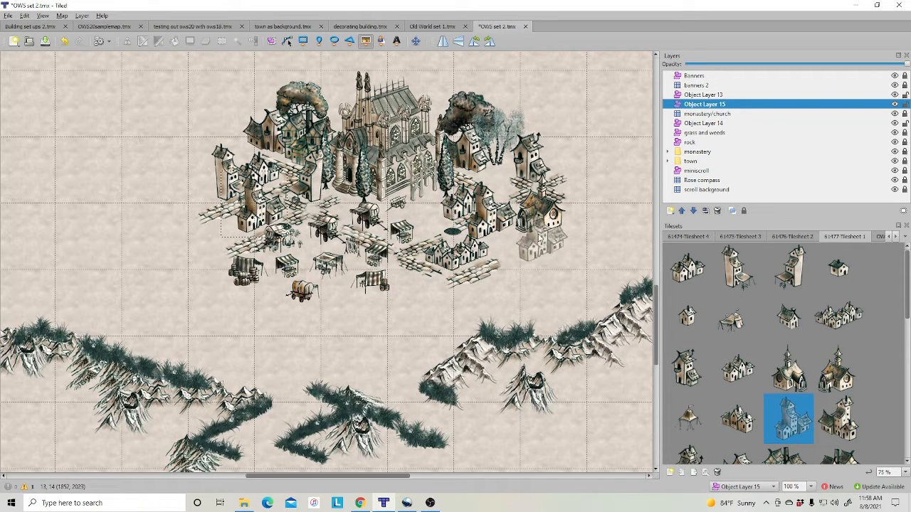
left_click(740, 384)
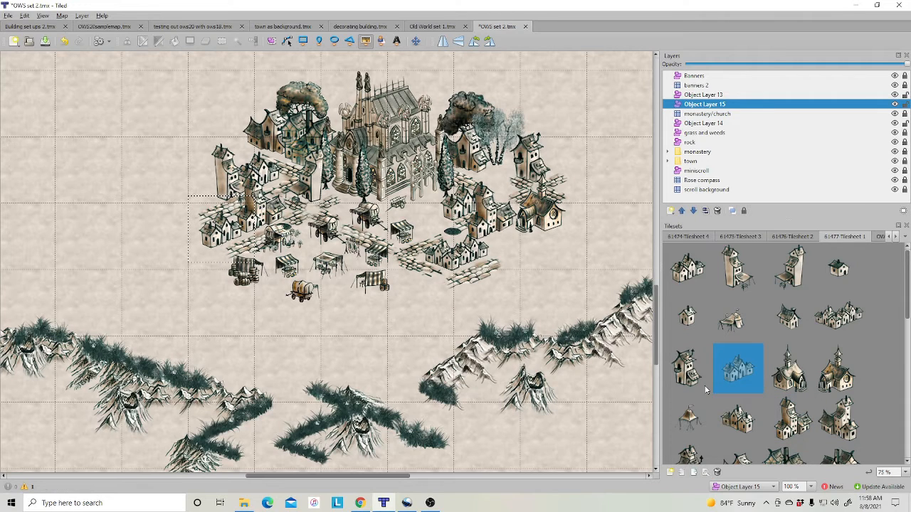
- Rename Object Layer 13 as "top castle layer"
left_click(701, 95)
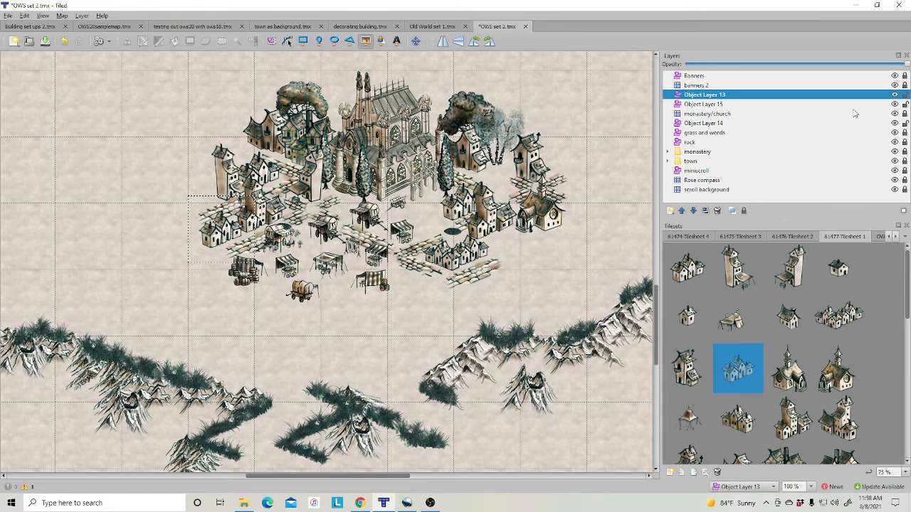
double_click(716, 98)
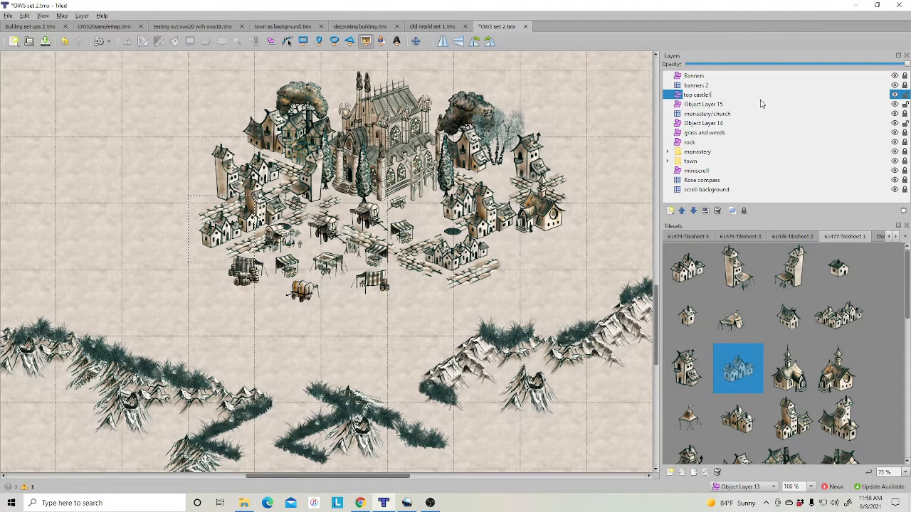
key("Return")
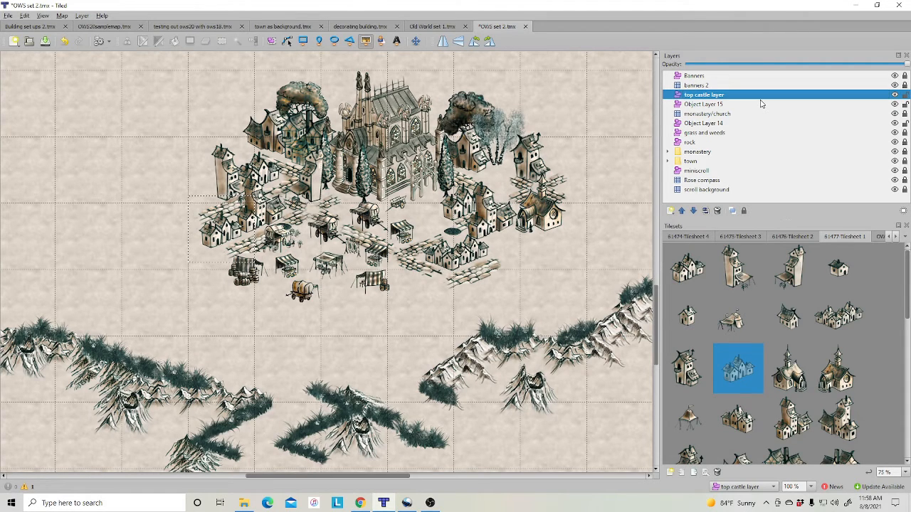
- Place the faded crenellated wall segment from 61475-Tilesheet 3 south of the southeastern paths, just above the mountains
left_click(788, 237)
left_click(733, 237)
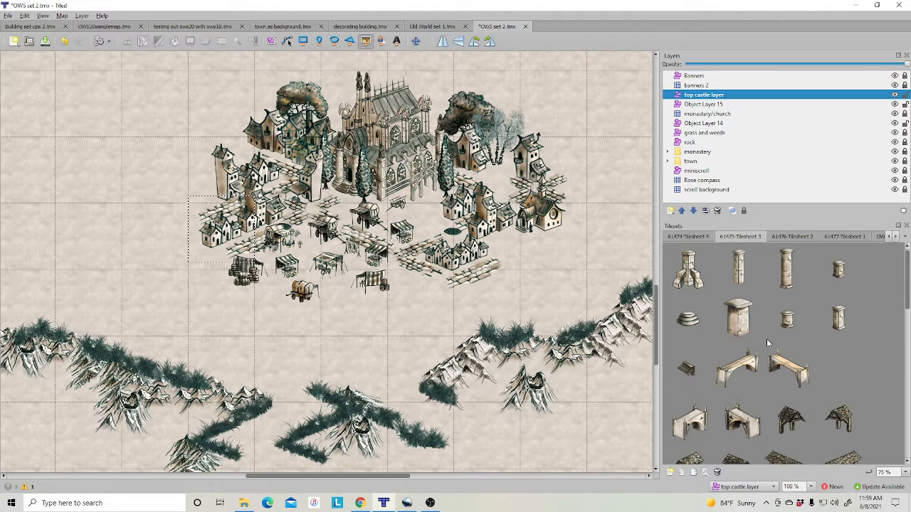
scroll(766, 339, "down", 3)
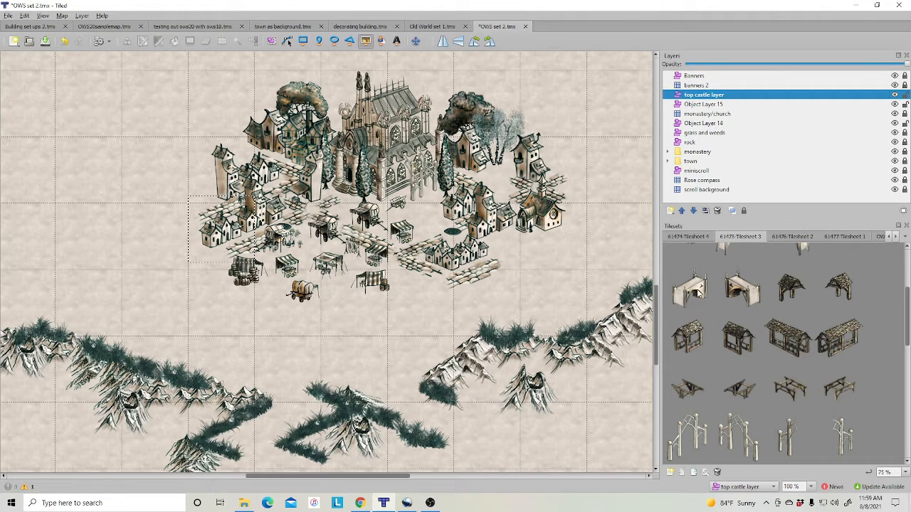
scroll(751, 337, "up", 2)
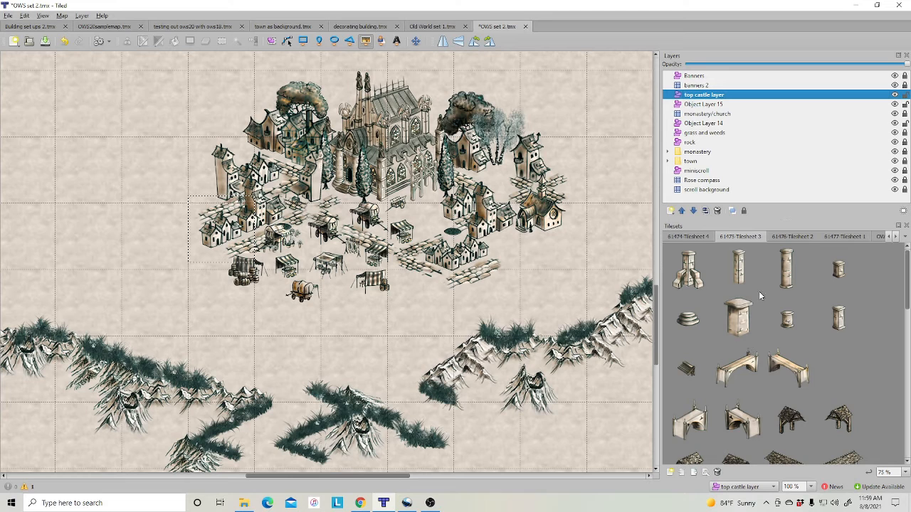
scroll(760, 307, "down", 3)
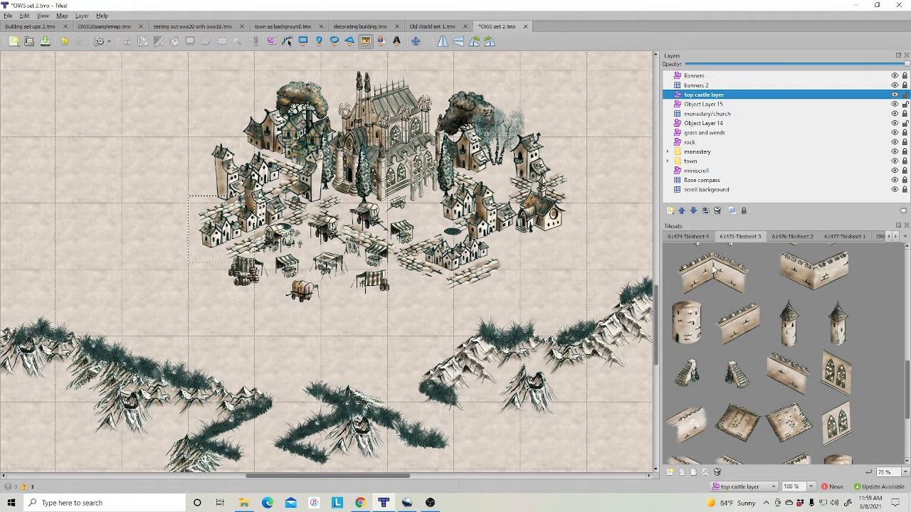
left_click(747, 332)
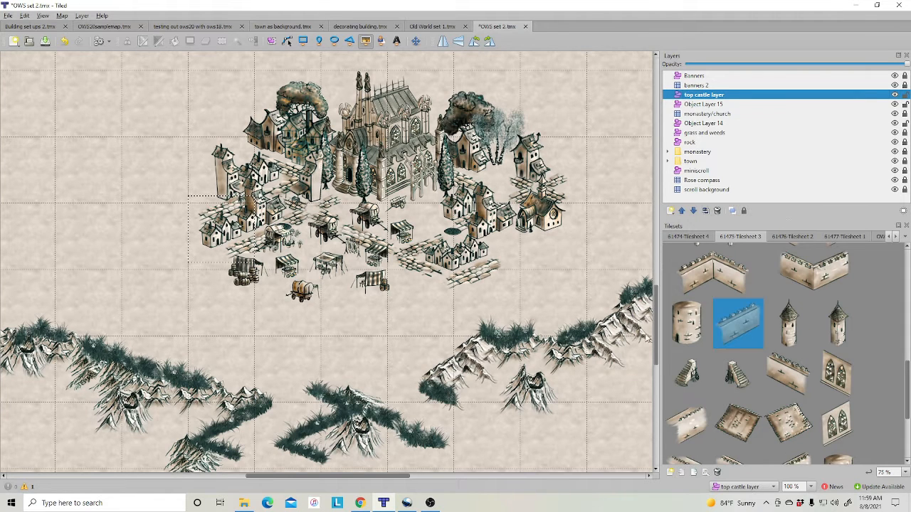
left_click(679, 431)
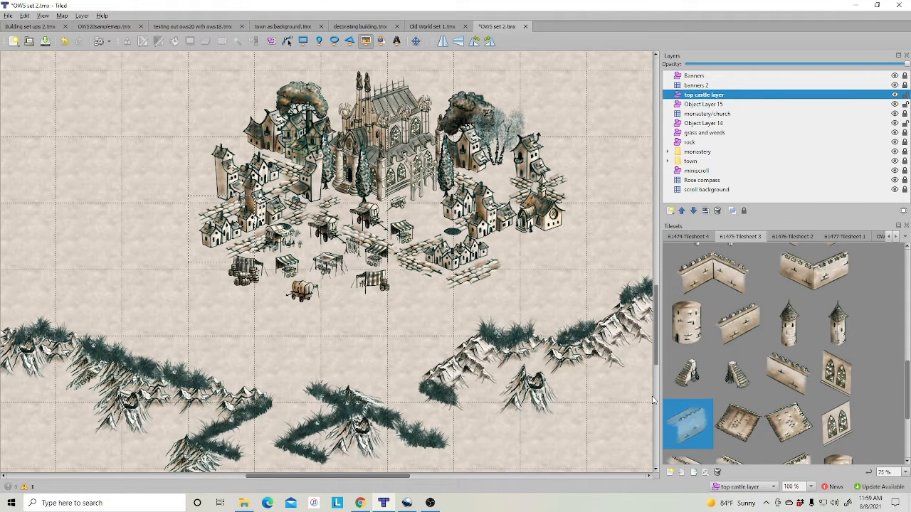
left_click(448, 327)
- Try placing the opposite-facing wall segment directly against the east end of the first castle wall segment
left_click(778, 364)
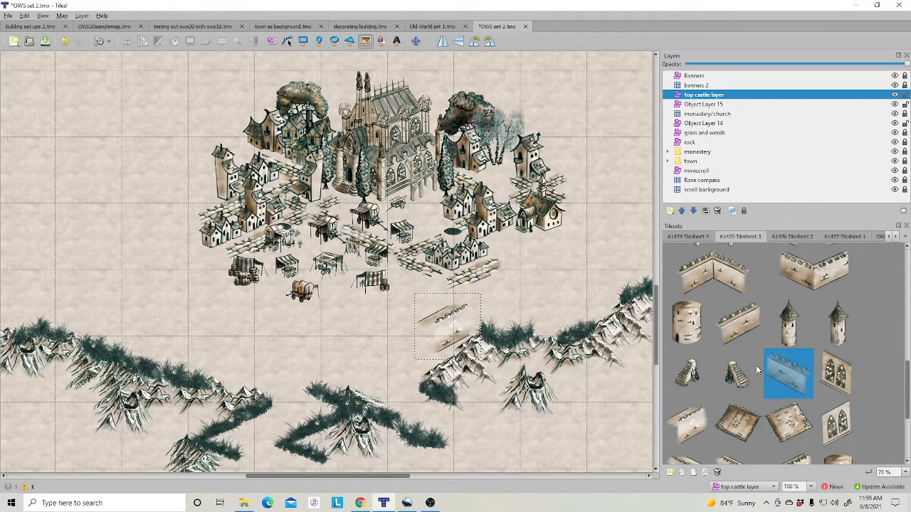
scroll(756, 365, "down", 3)
left_click(687, 341)
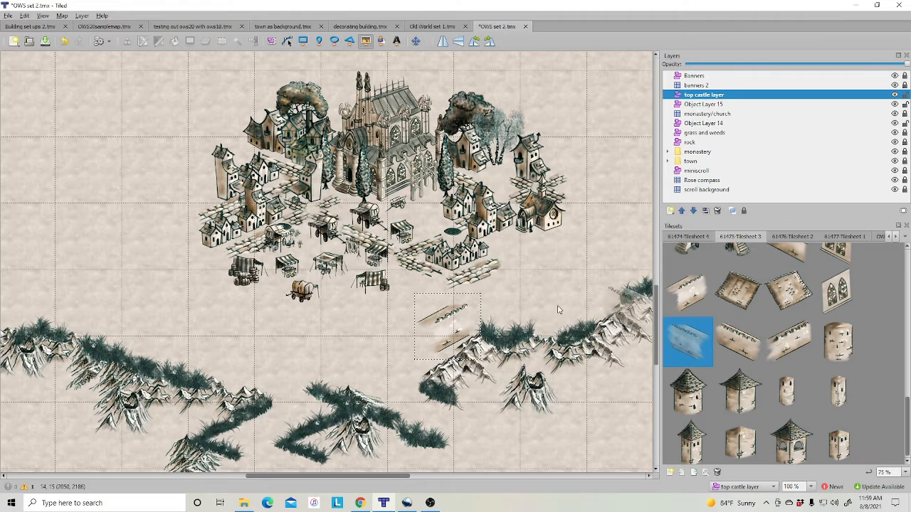
left_click(500, 322)
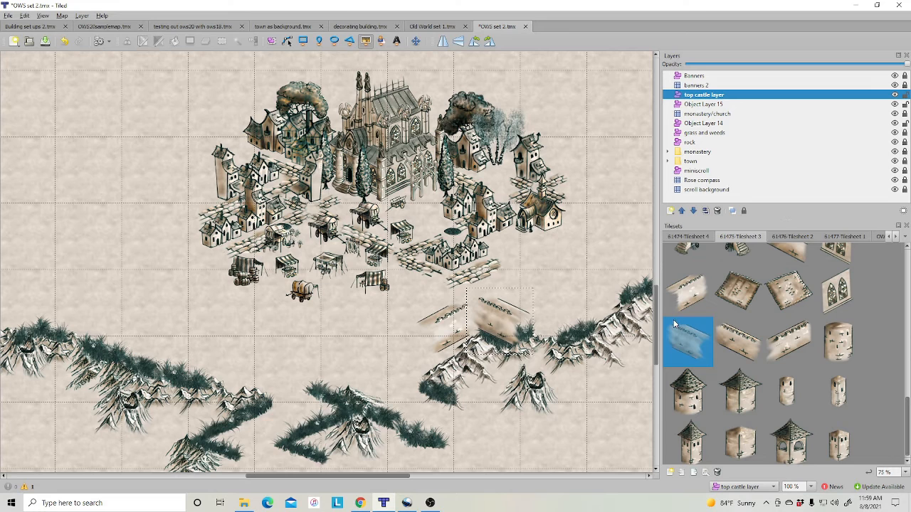
key("ctrl+z")
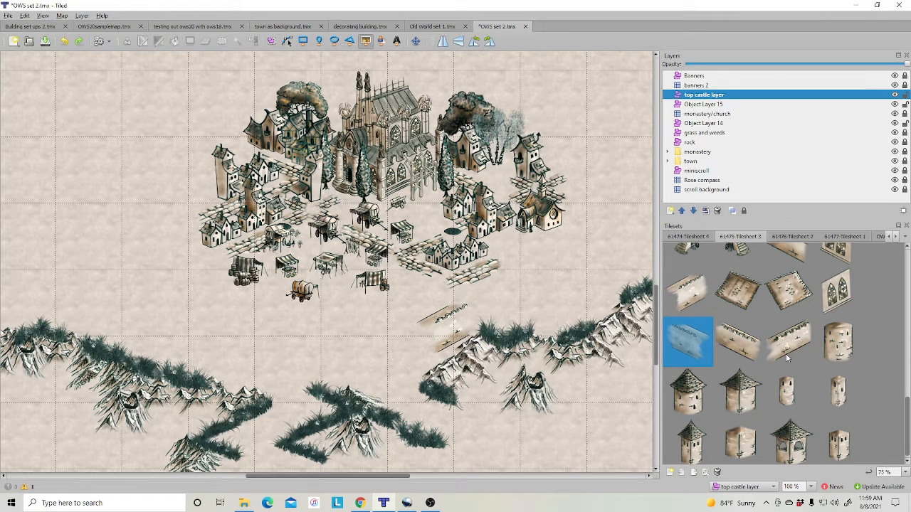
- Extend the castle wall northeast with a second matching segment and add the opposite-facing segment at its east end to form a corner
left_click(683, 301)
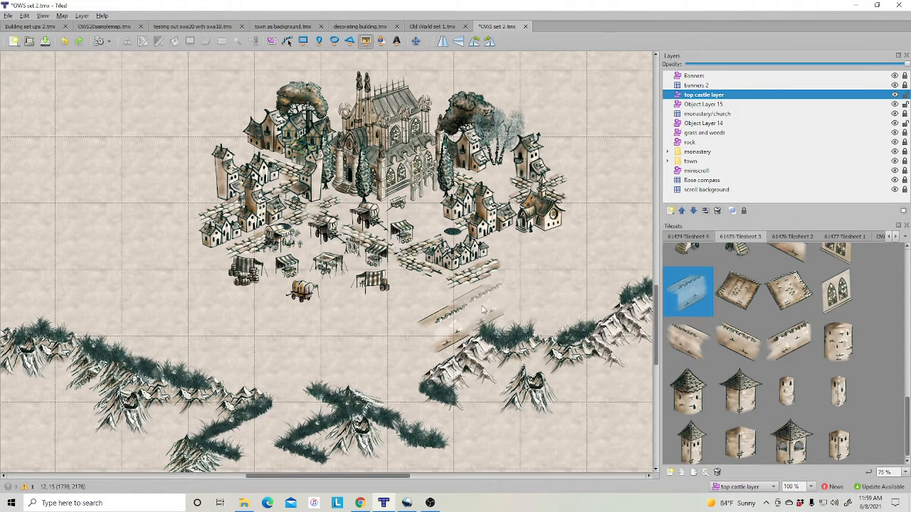
left_click(479, 313)
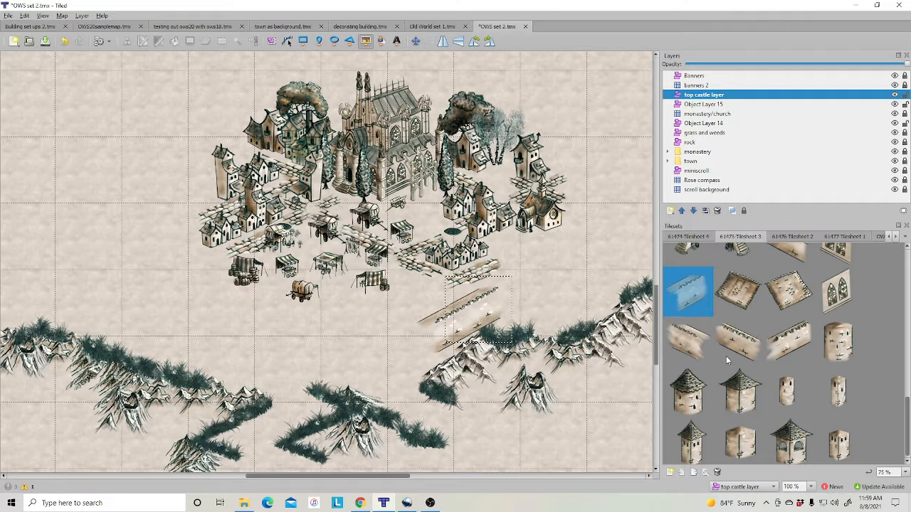
left_click(687, 342)
left_click(529, 313)
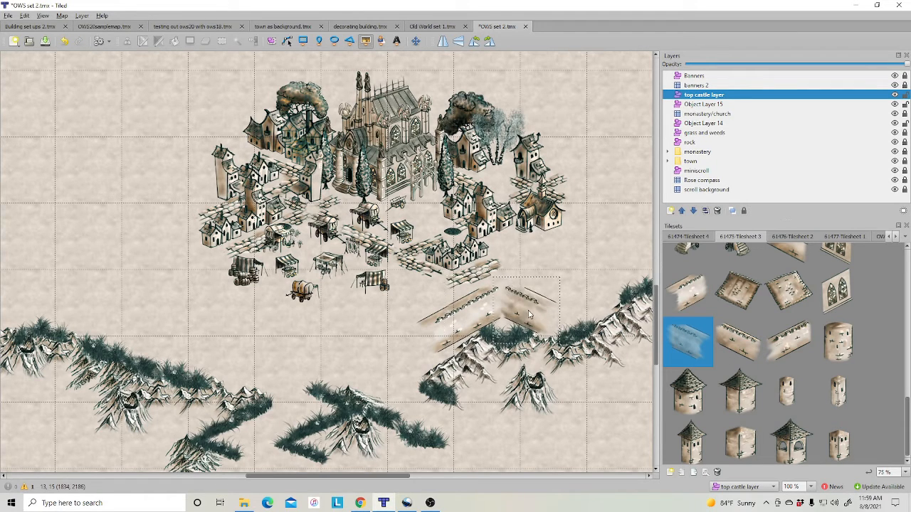
- Place the large round tower with the conical roof over the corner where the two castle walls meet
scroll(764, 405, "down", 1)
left_click(708, 397)
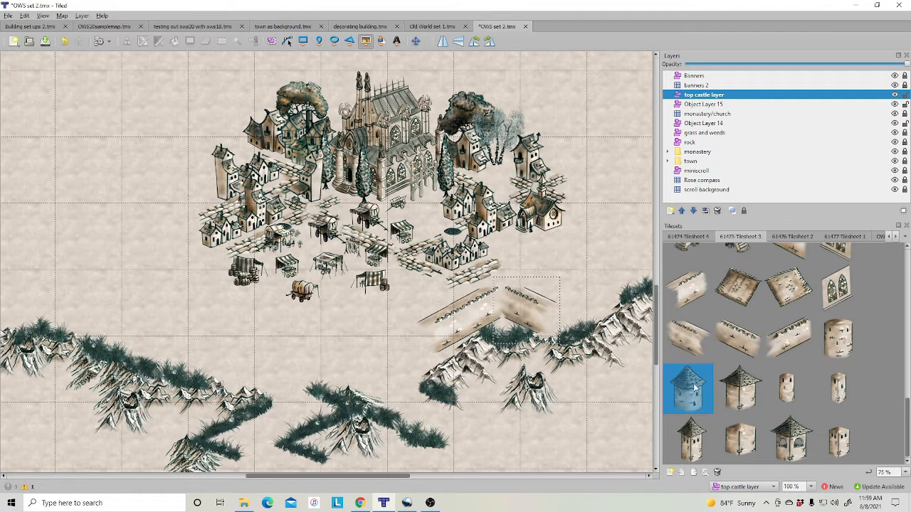
left_click(503, 280)
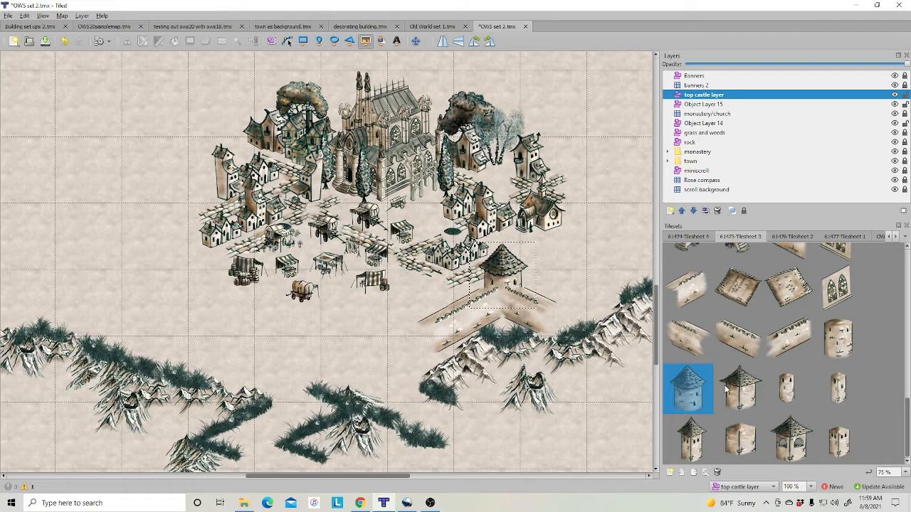
- Add a new object layer directly above the top castle layer
right_click(718, 198)
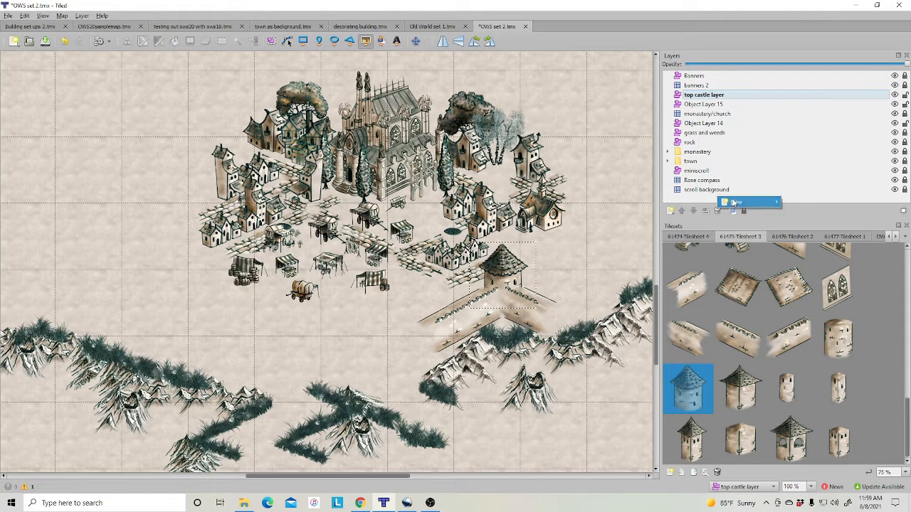
mouse_move(736, 203)
left_click(804, 212)
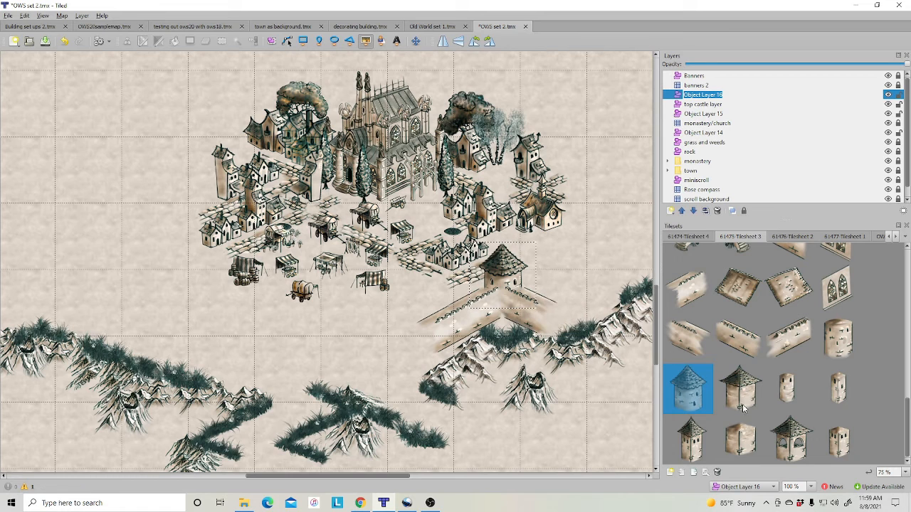
- Build a round tower at the east end of the castle wall from the round base and the large conical-roofed tile
left_click(838, 339)
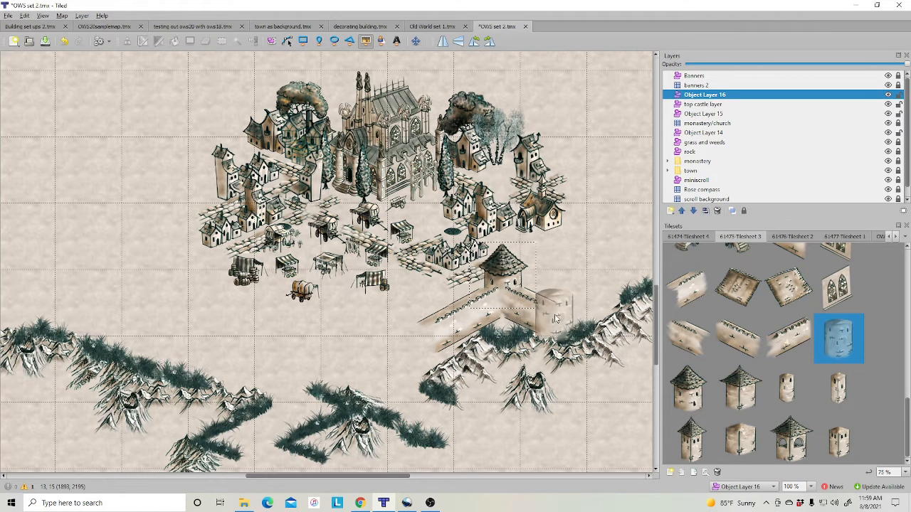
left_click(556, 319)
left_click(688, 388)
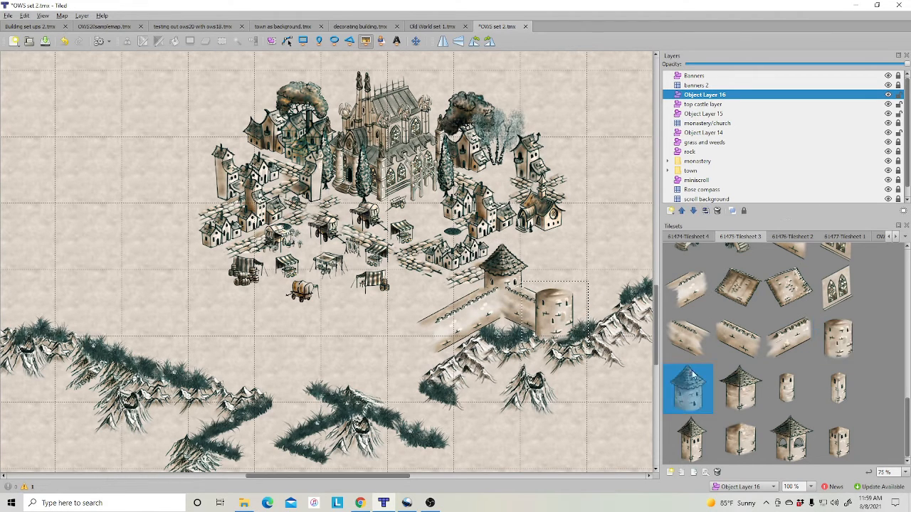
left_click(555, 276)
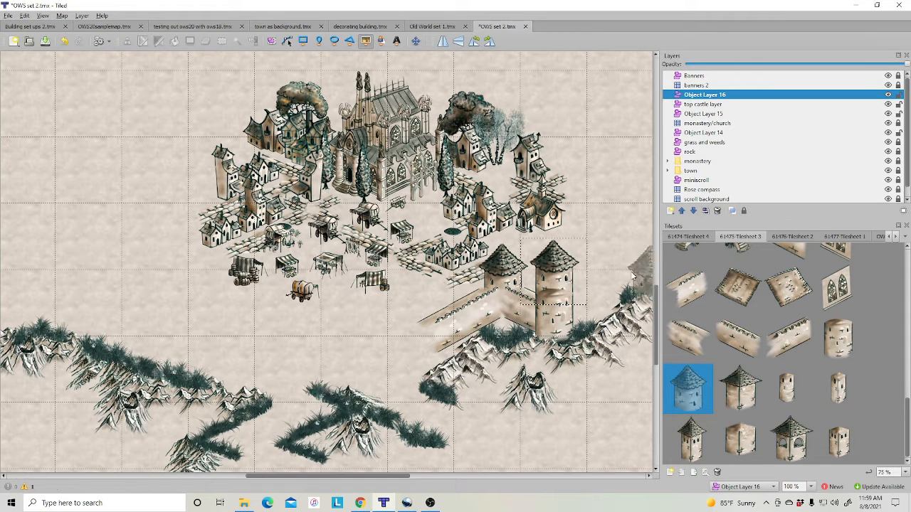
- Add an object layer directly above Object Layer 16 and move the east tower's roofed top onto it
left_click(271, 40)
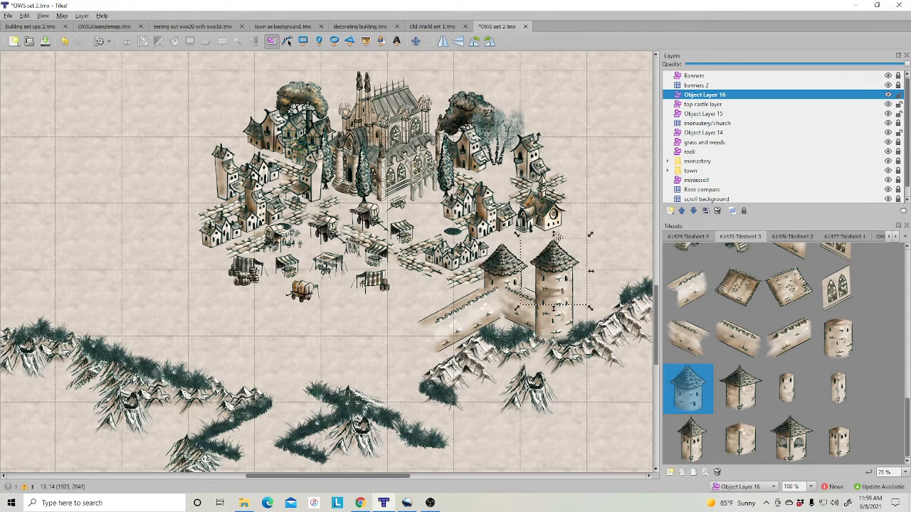
right_click(712, 100)
mouse_move(733, 102)
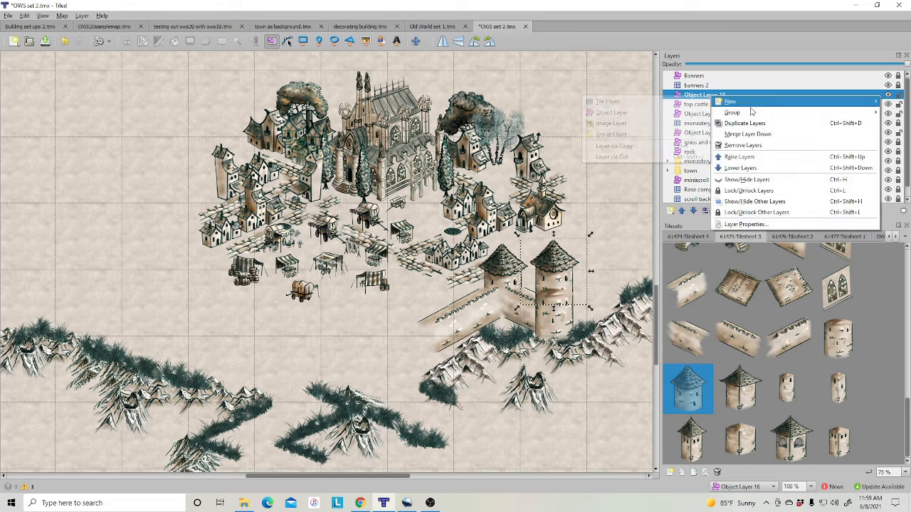
left_click(611, 113)
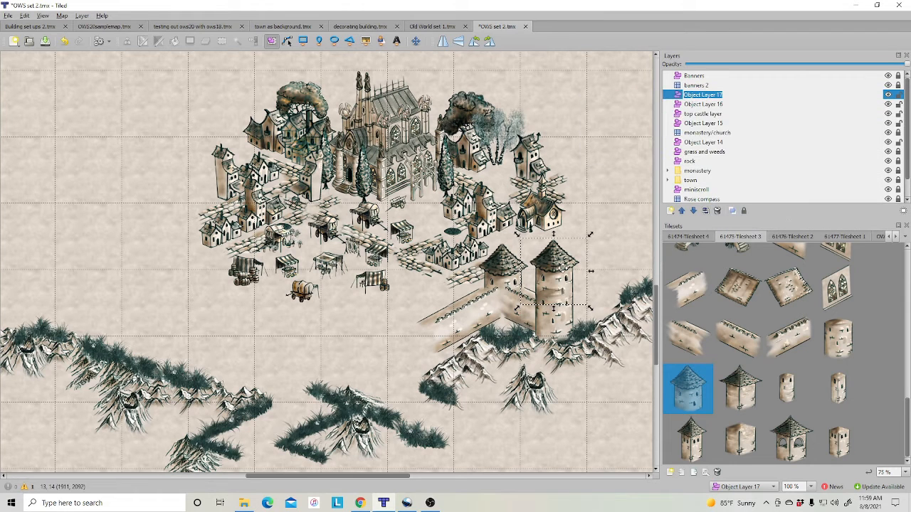
right_click(573, 256)
mouse_move(628, 340)
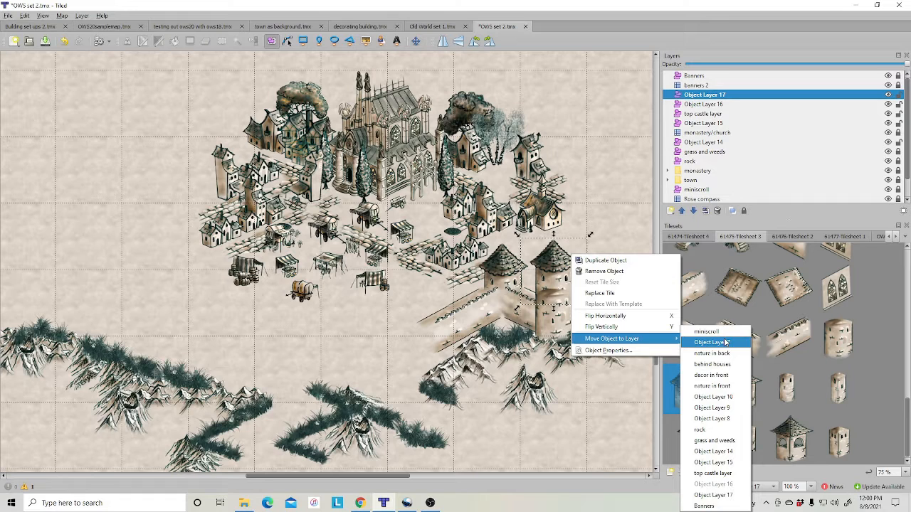
left_click(713, 494)
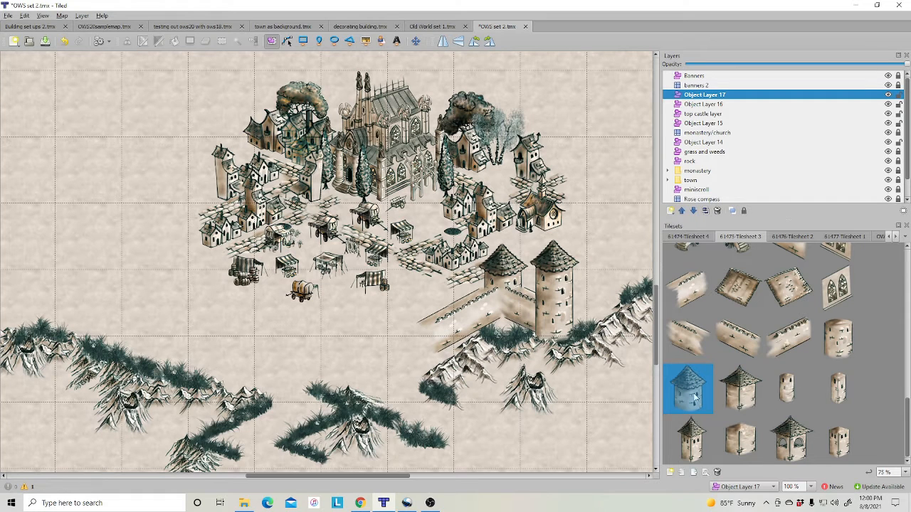
- Build a matching tower at the wall's west end, with the round base on Object Layer 16 and the roofed top on Object Layer 17
left_click(704, 105)
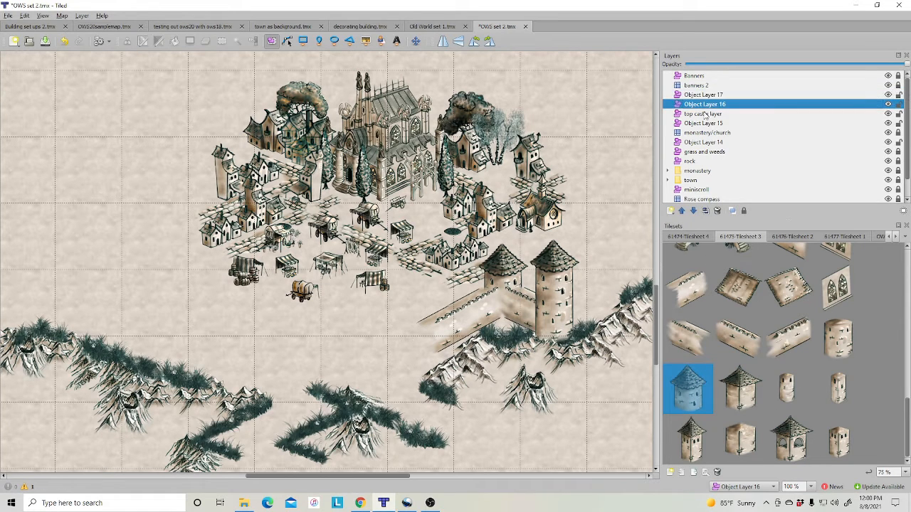
left_click(840, 347)
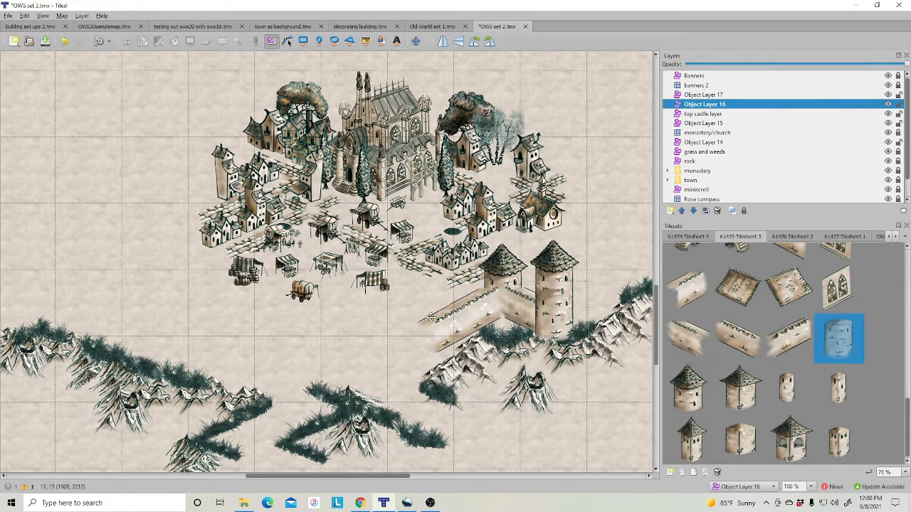
left_click(365, 40)
left_click(415, 341)
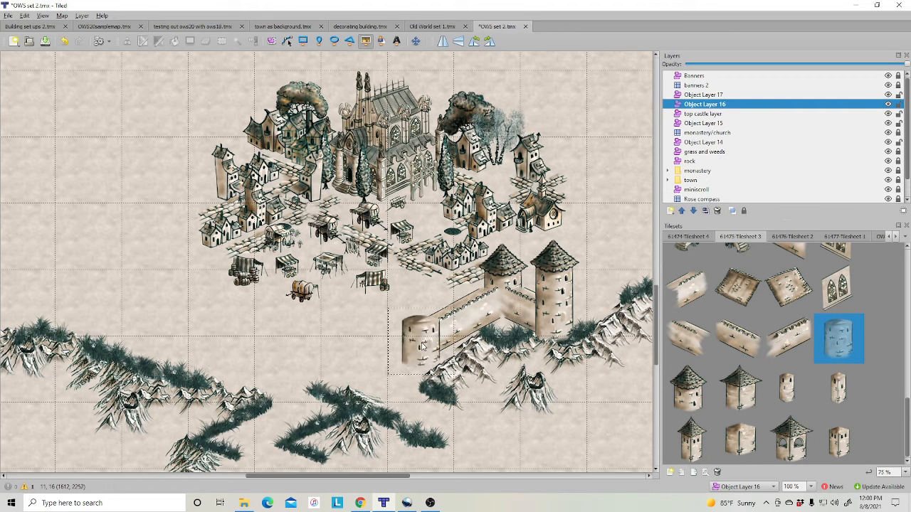
left_click(698, 402)
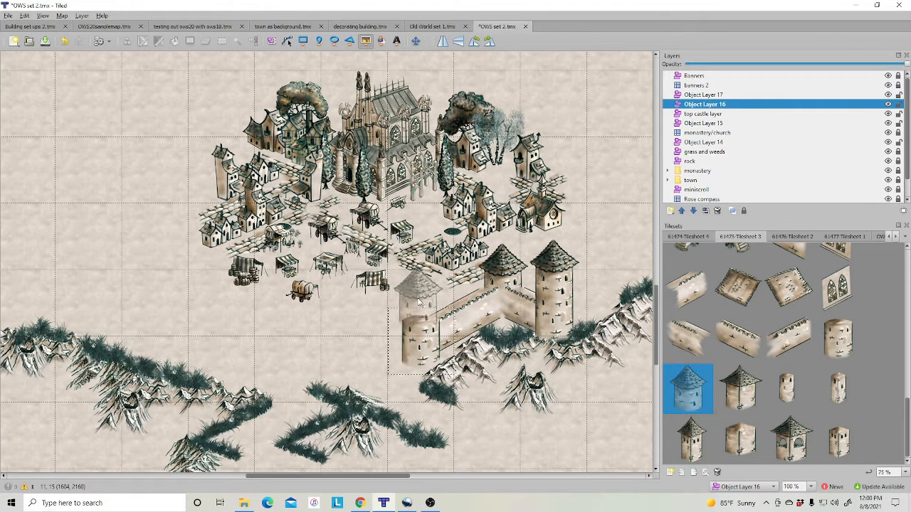
left_click(712, 94)
- Place the stone archway tile against the west side of the westernmost tower on Object Layer 17
scroll(767, 341, "down", 5)
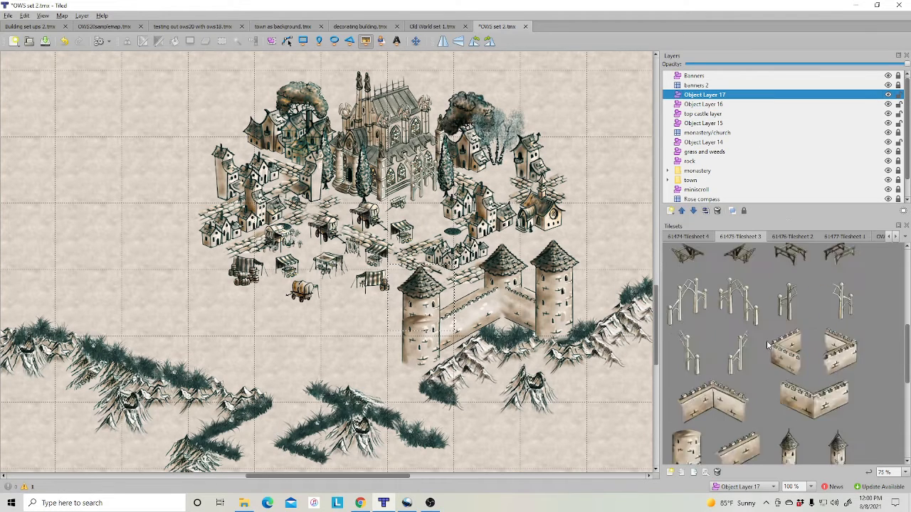
left_click(687, 283)
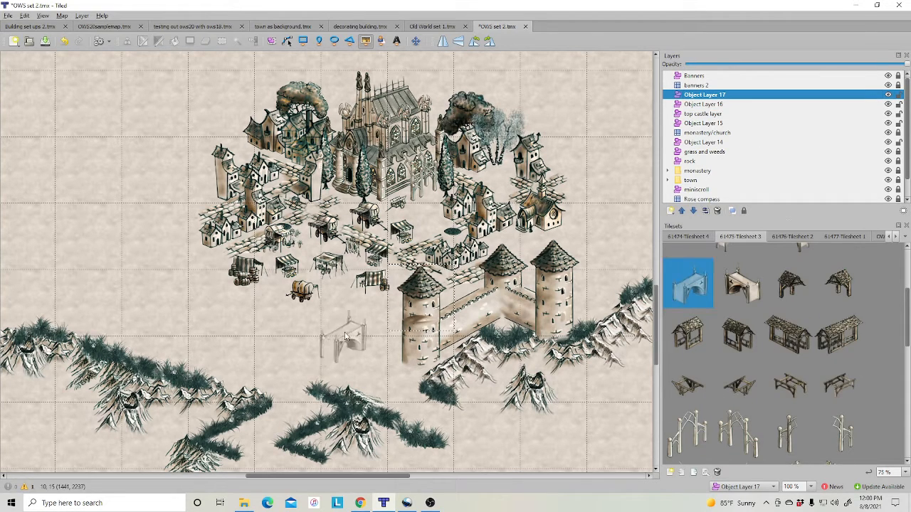
left_click(391, 342)
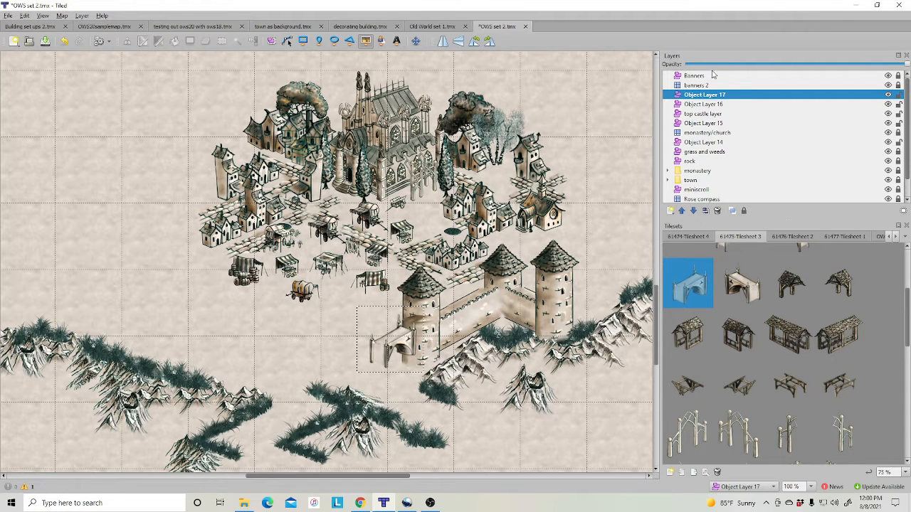
- Add an object layer above Object Layer 17 and place a round tower base over the archway's west end
right_click(705, 96)
mouse_move(715, 101)
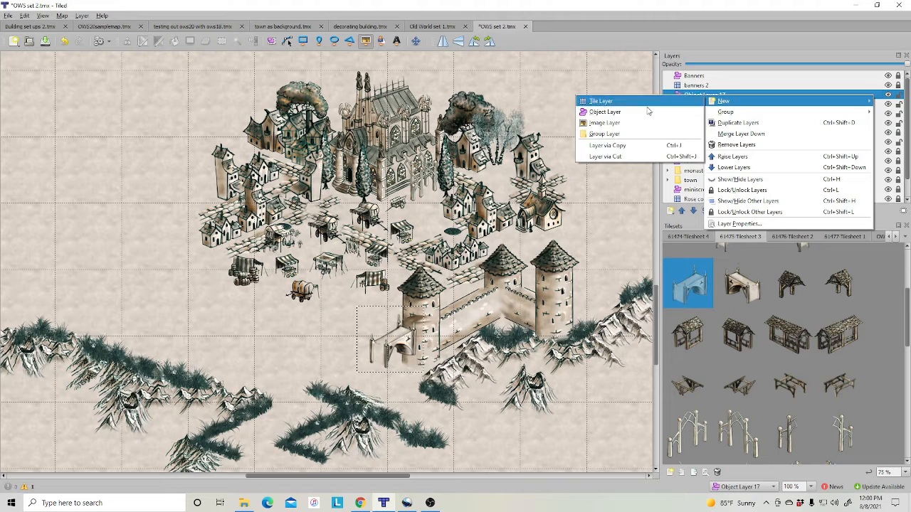
left_click(604, 112)
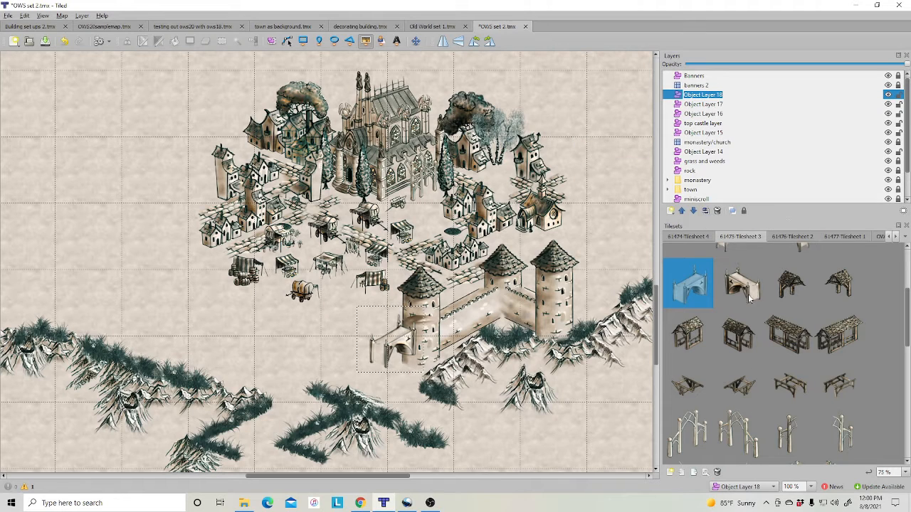
scroll(757, 327, "down", 5)
left_click(682, 324)
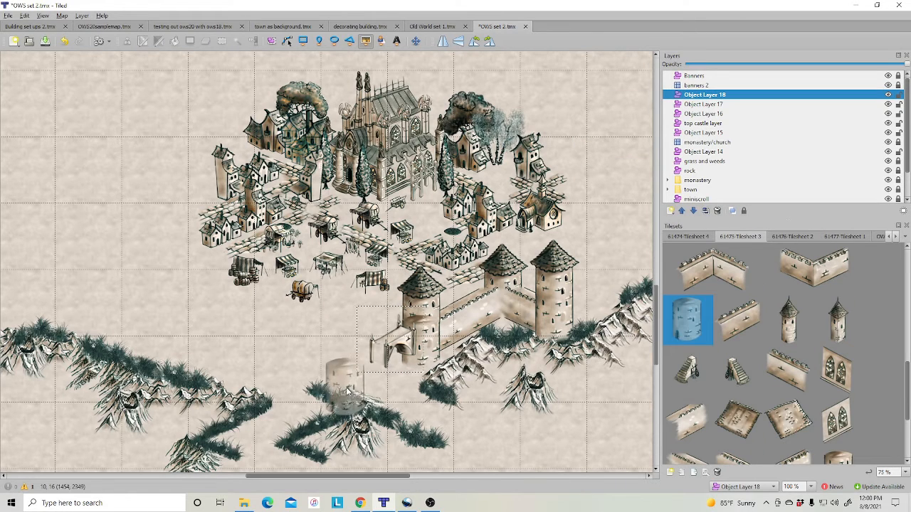
left_click(369, 380)
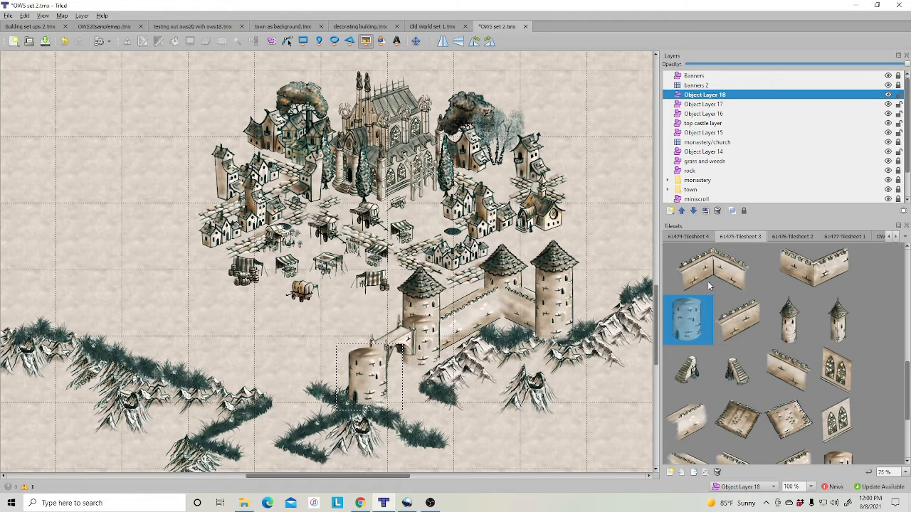
- Cap the tower base beside the archway with the large conical-roofed round tower tile
scroll(774, 342, "up", 2)
scroll(774, 342, "down", 1)
scroll(774, 343, "up", 1)
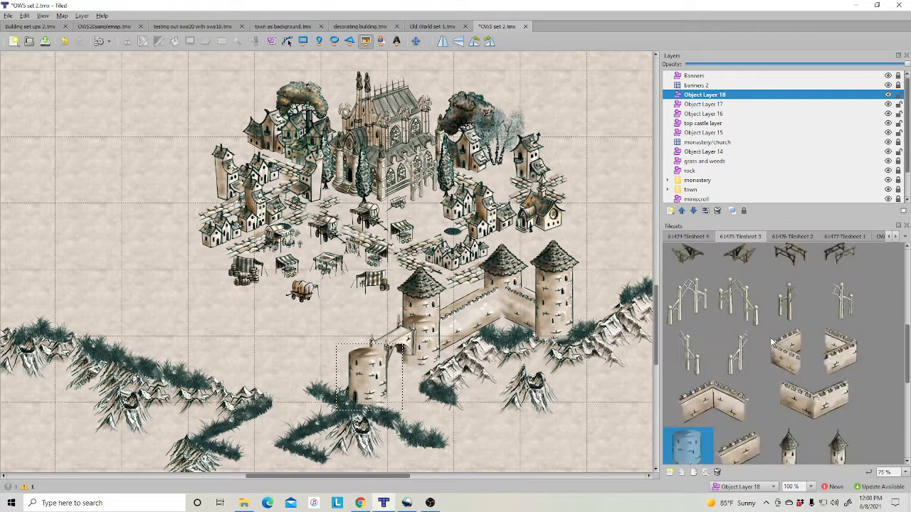
scroll(772, 345, "down", 1)
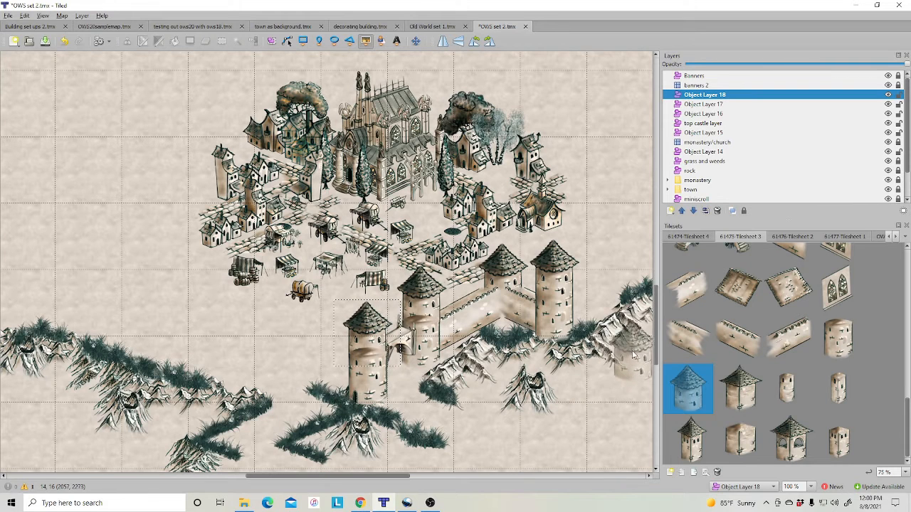
- Add an object layer directly above Object Layer 18 and move the archway tower's roofed top onto it
left_click(271, 41)
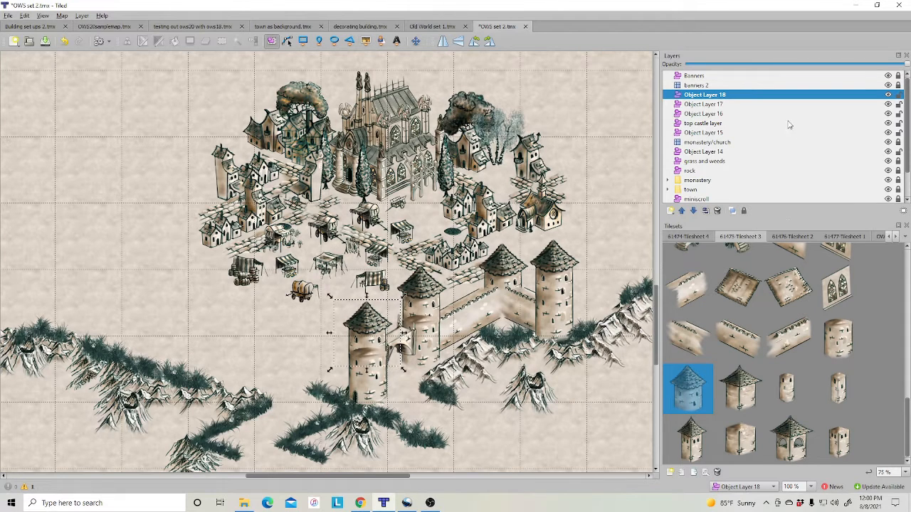
right_click(710, 98)
mouse_move(719, 99)
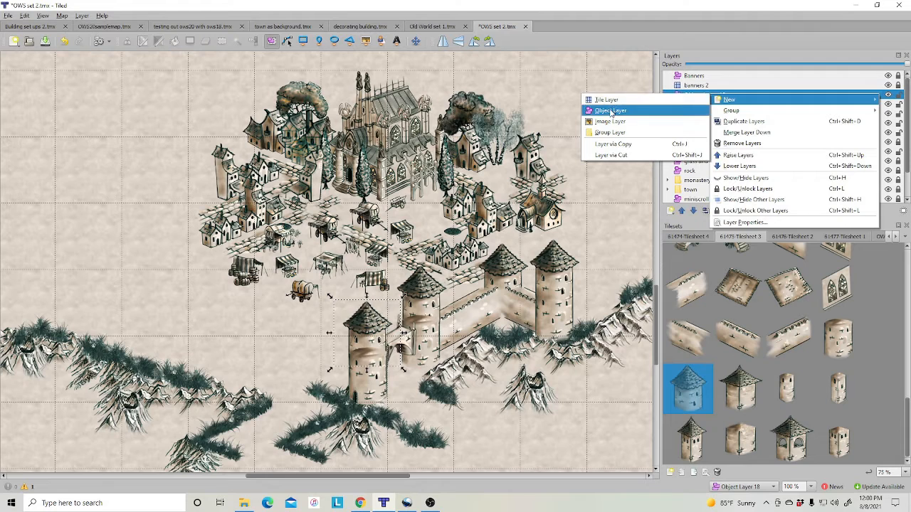
left_click(611, 111)
right_click(350, 313)
mouse_move(405, 394)
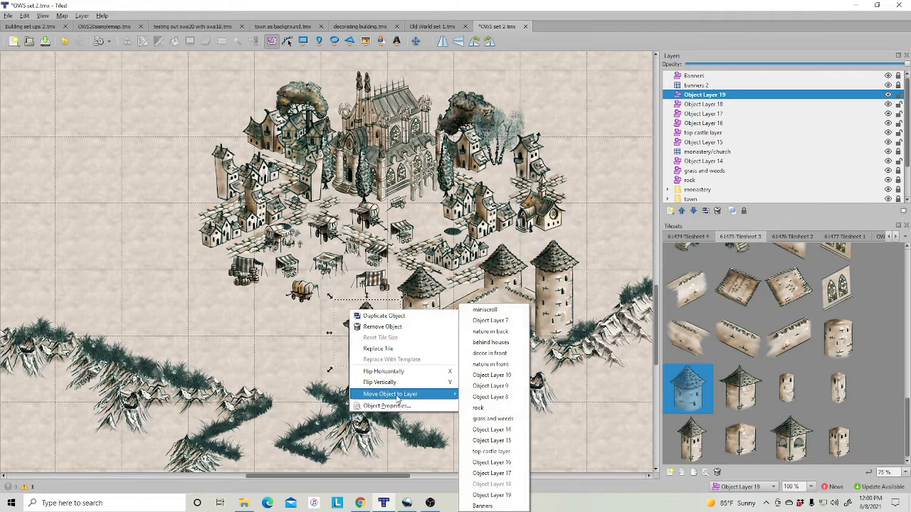
left_click(501, 495)
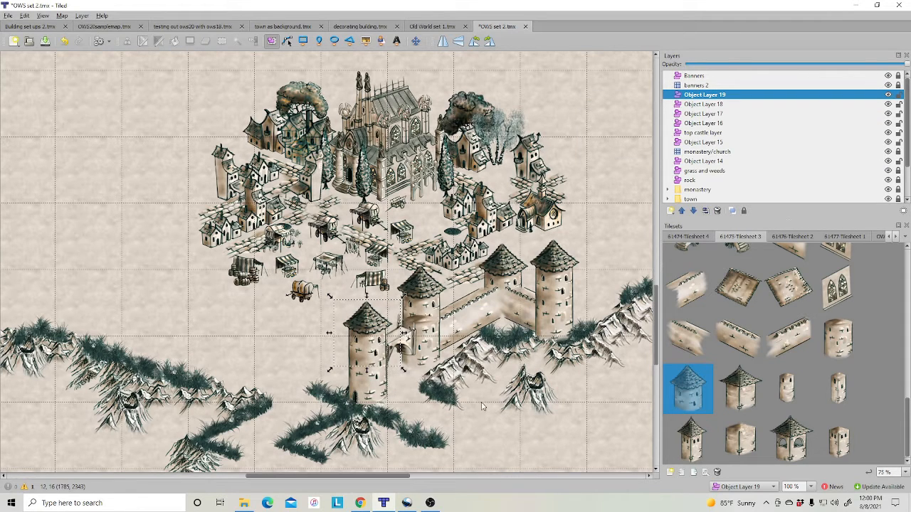
- Place a wall segment running northwest from behind the archway tower on Object Layer 17
left_click(702, 114)
left_click(680, 344)
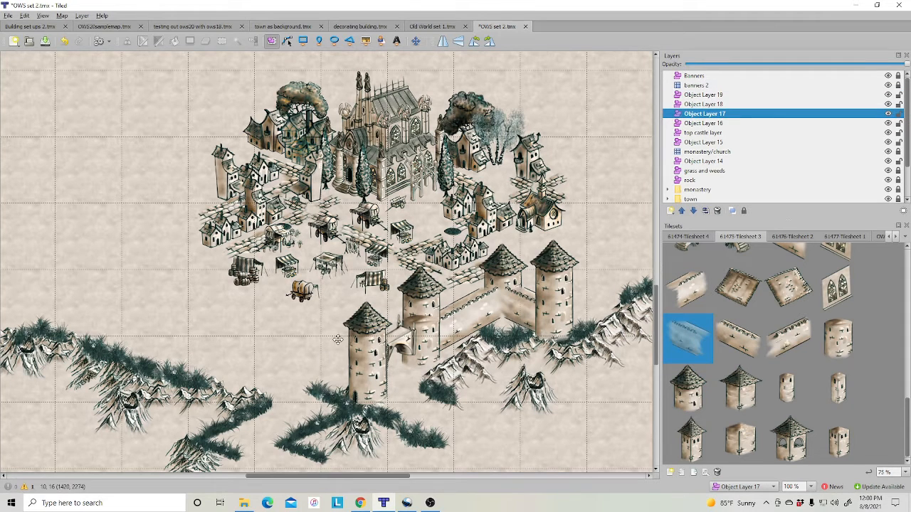
left_click(365, 41)
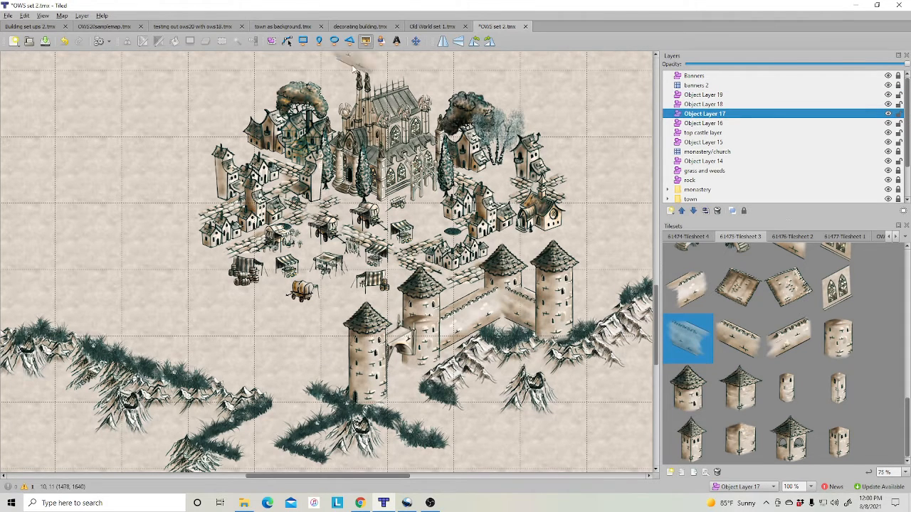
left_click(346, 377)
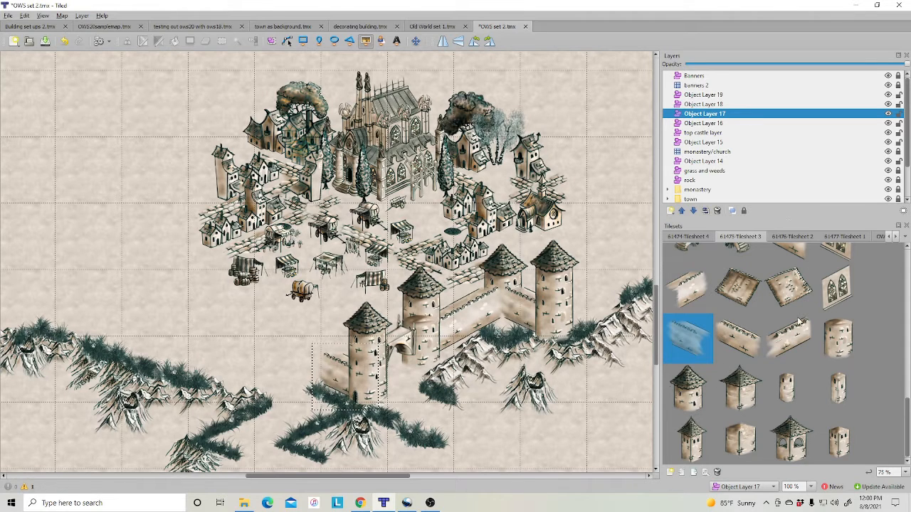
- Build a round tower at the new wall's west end, with the base on Object Layer 17 and the roofed top on Object Layer 18
left_click(833, 349)
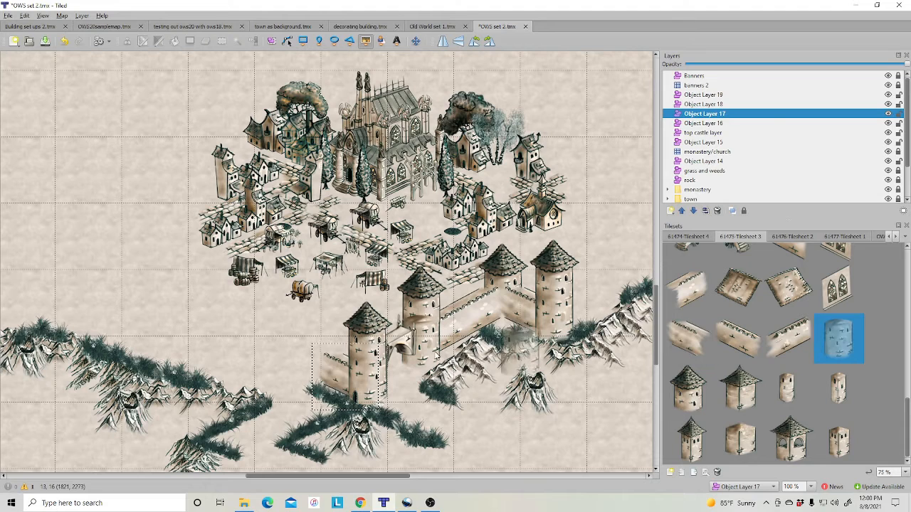
left_click(326, 363)
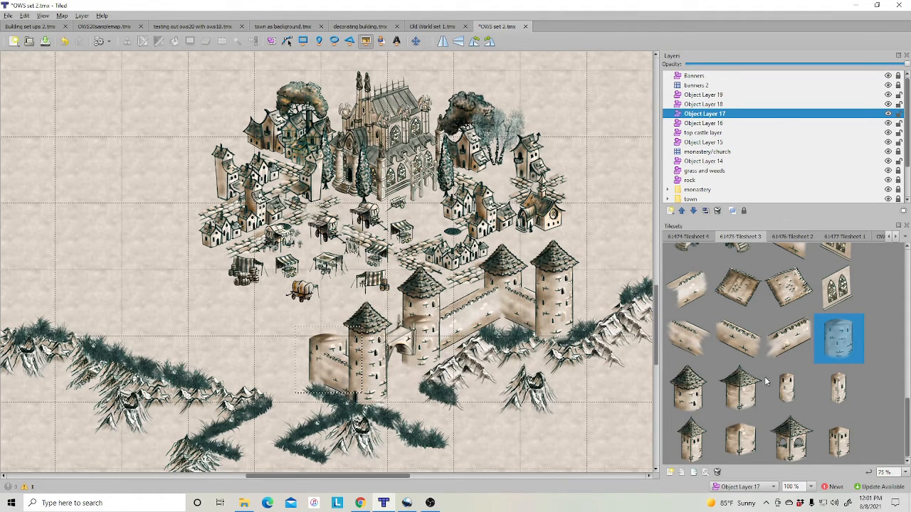
key("Up")
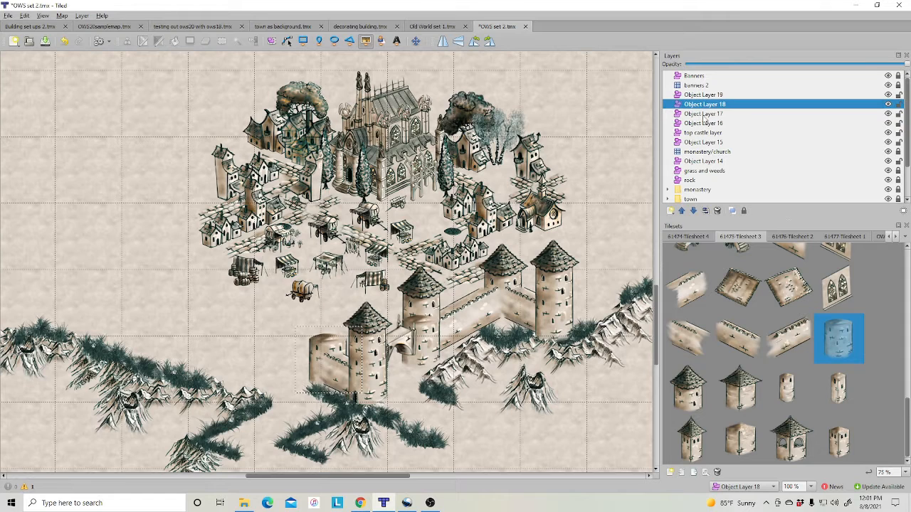
left_click(686, 399)
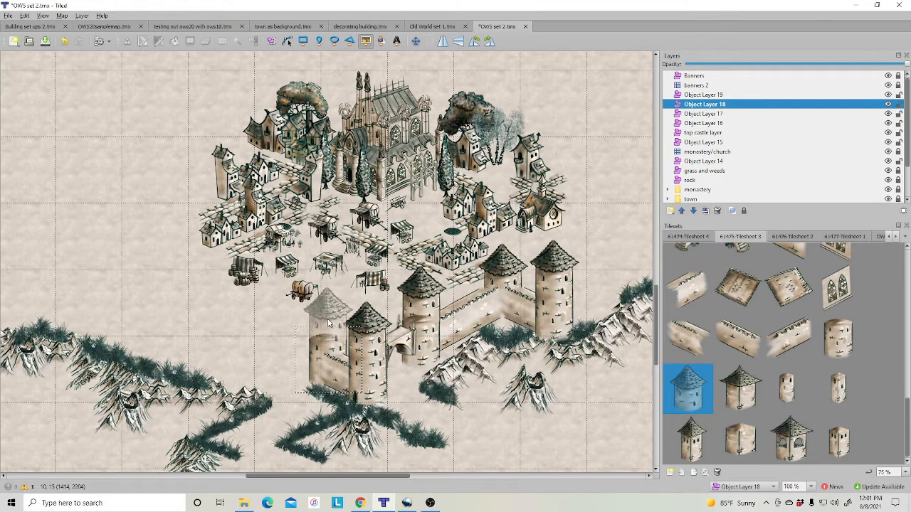
left_click(329, 324)
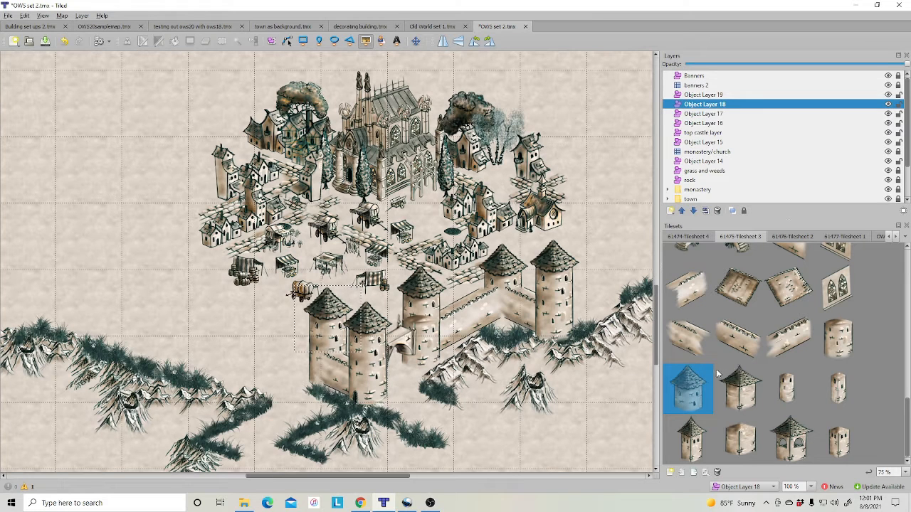
- Place a stone archway extending southwest from the westernmost round tower on Object Layer 18
scroll(782, 362, "up", 3)
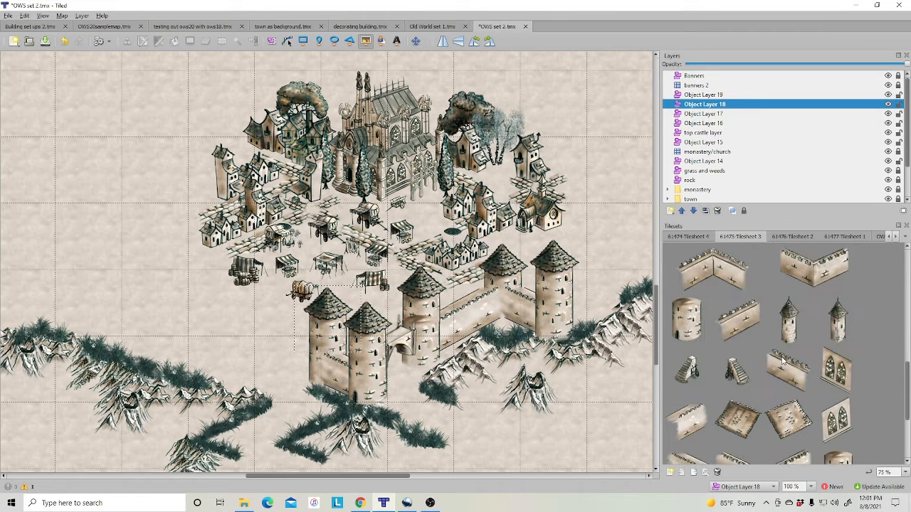
scroll(781, 360, "down", 5)
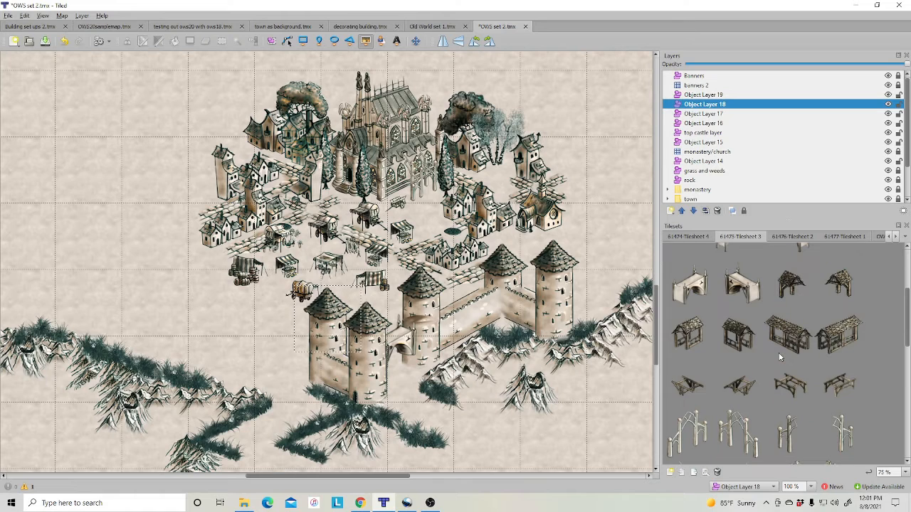
left_click(687, 288)
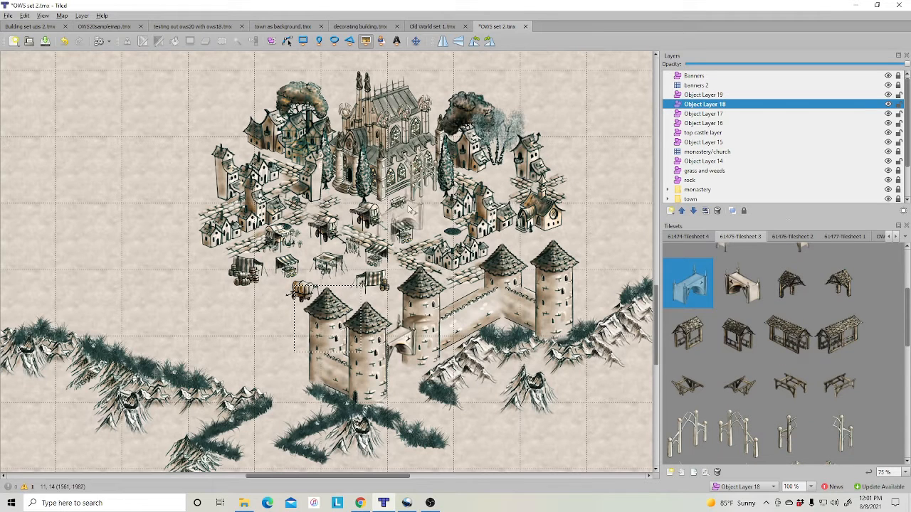
left_click(299, 354)
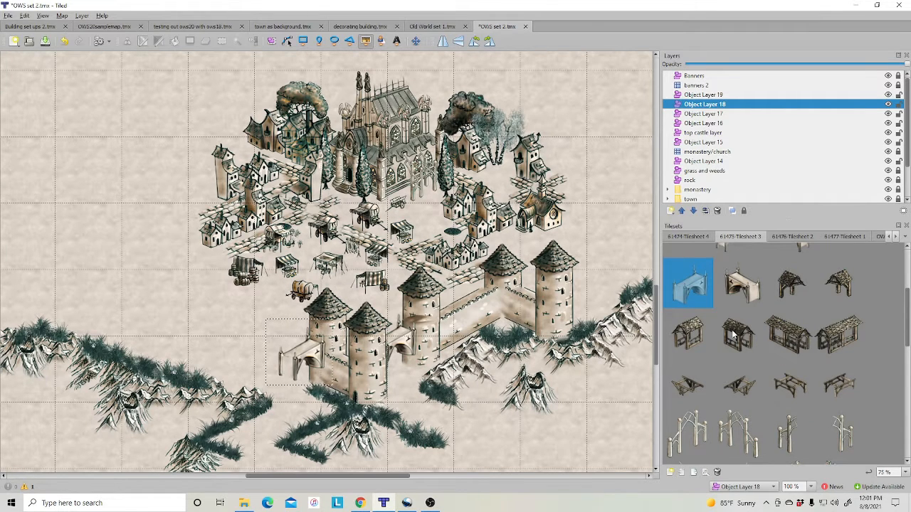
- Build a round tower at the new archway's west end, with the base on Object Layer 18 and the conical-roofed top on Object Layer 19
scroll(776, 420, "up", 4)
scroll(811, 362, "down", 1)
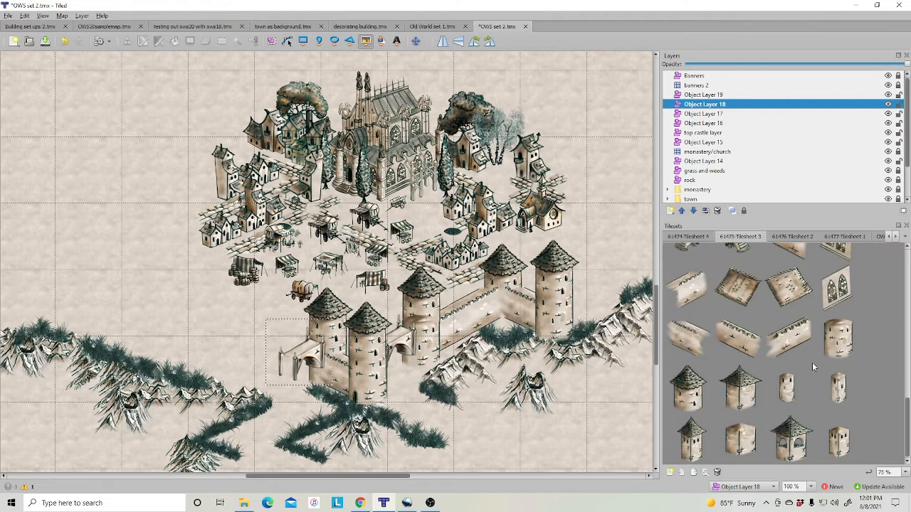
scroll(812, 363, "up", 1)
left_click(687, 318)
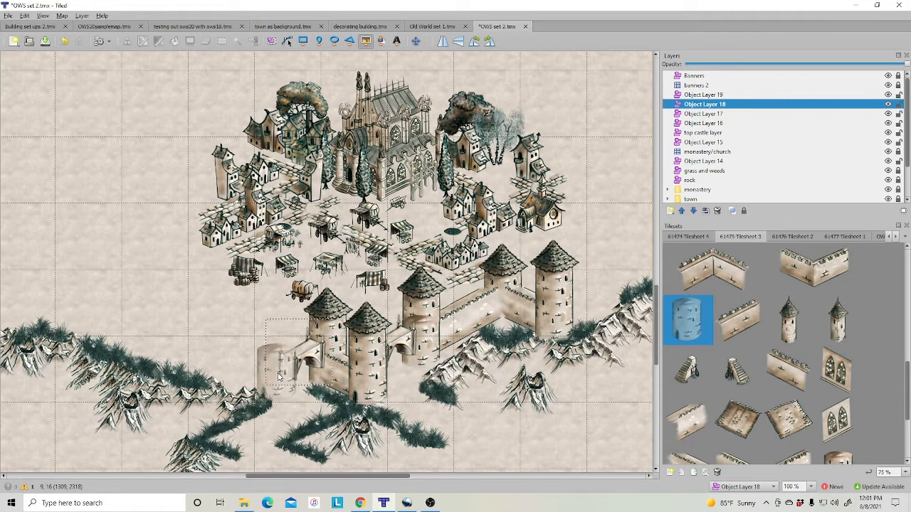
left_click(258, 396)
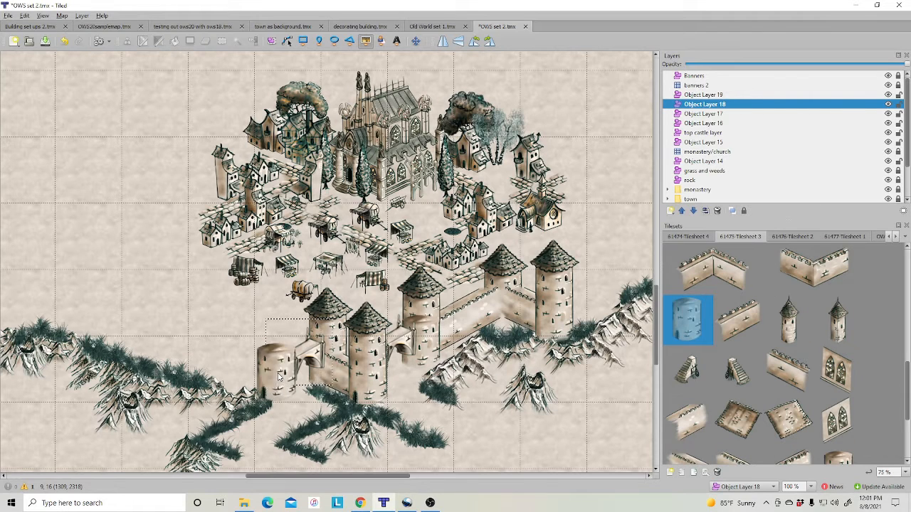
left_click(704, 97)
scroll(745, 385, "down", 3)
left_click(688, 390)
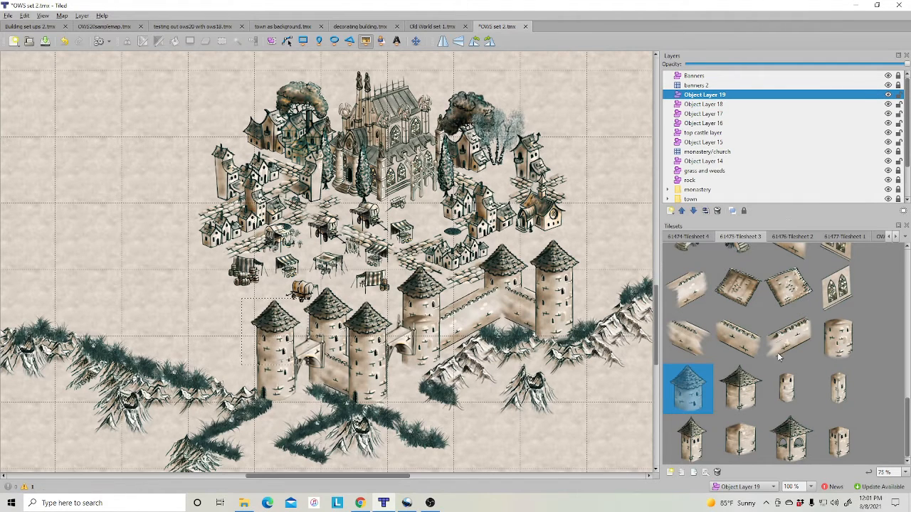
- Run a long wall of repeated segments northwest from the new tower on Object Layer 16 and end it with a round tower base
left_click(702, 124)
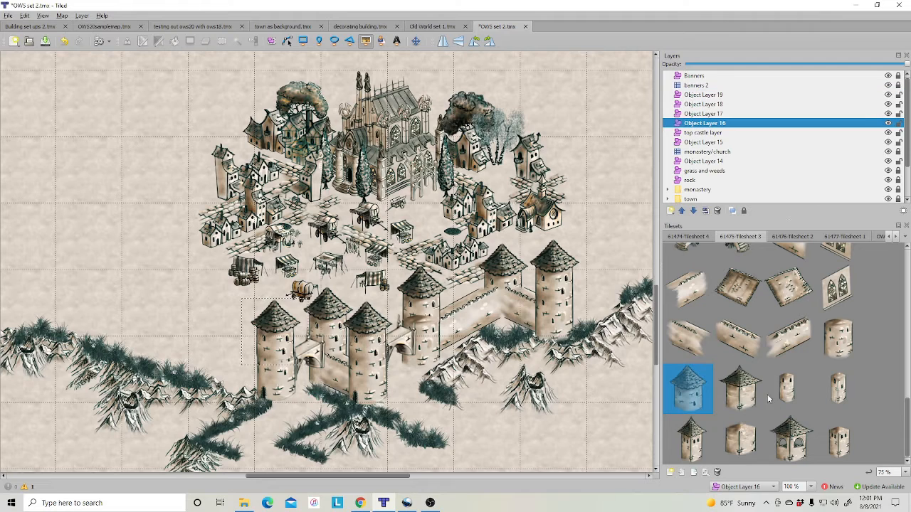
left_click(687, 338)
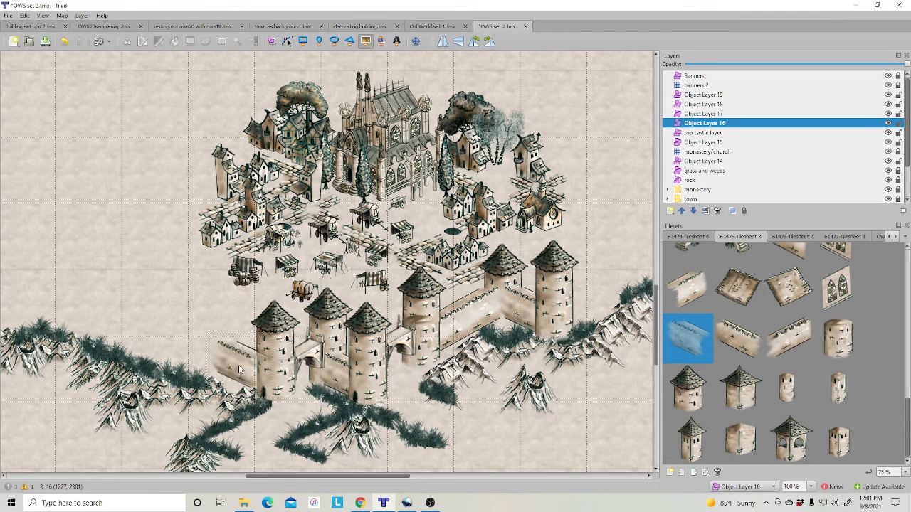
left_click(206, 349)
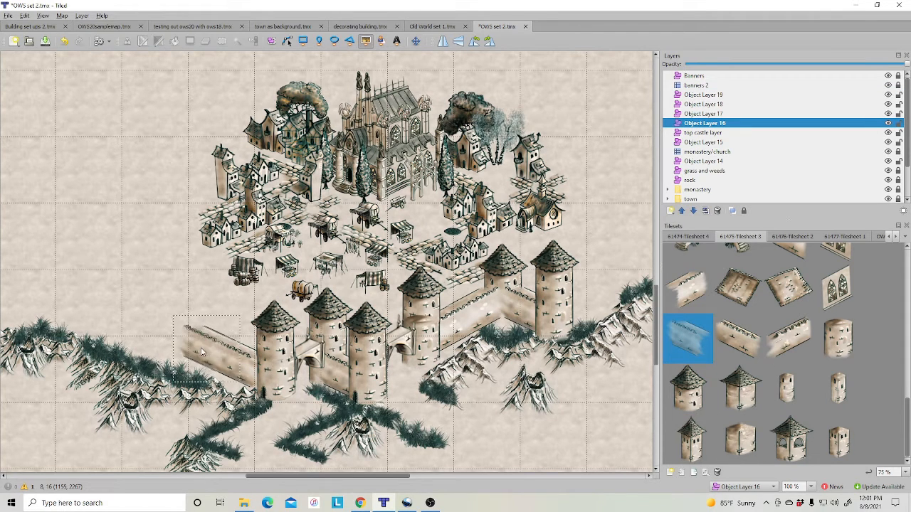
left_click(174, 335)
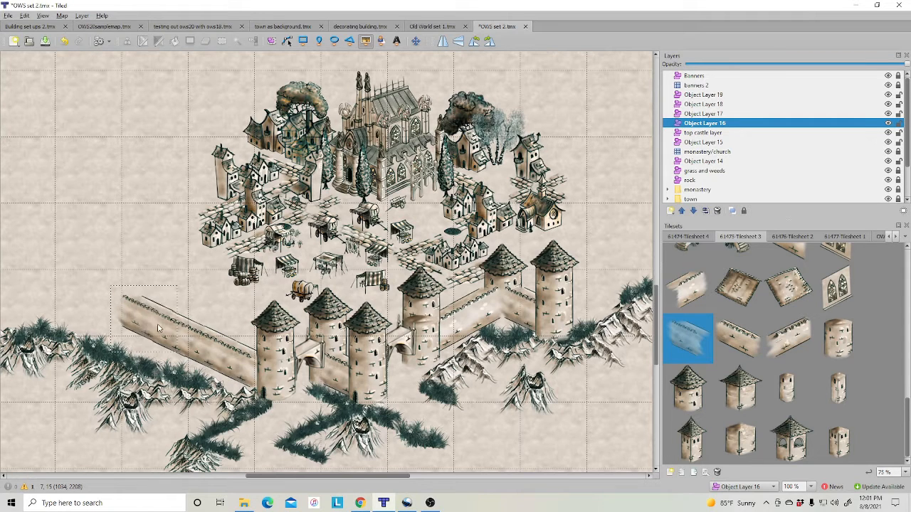
left_click(132, 308)
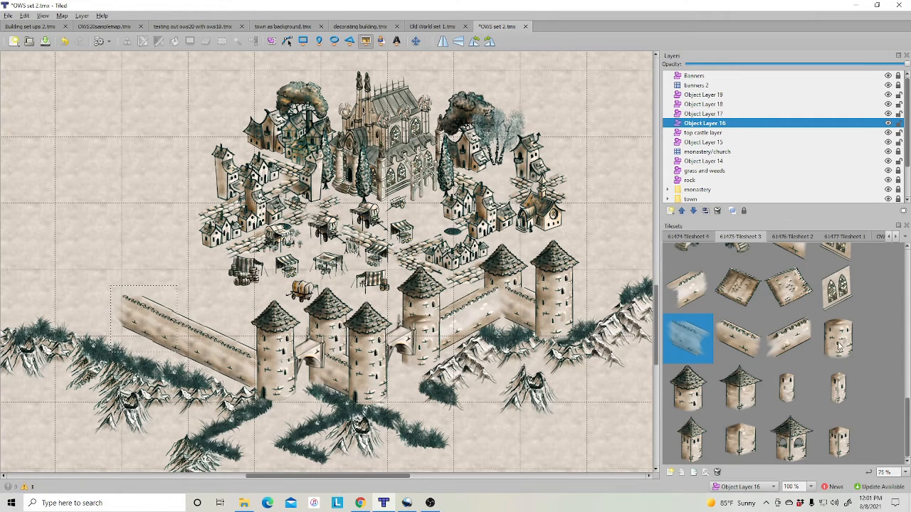
left_click(838, 346)
left_click(126, 299)
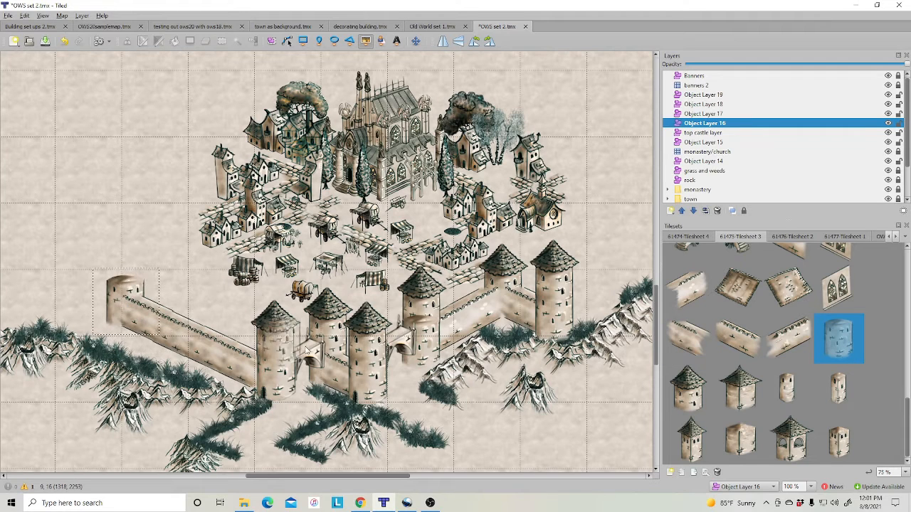
- Extend the castle wall northeast from the easternmost tower on Object Layer 16 and align the last segment with the one before it
left_click(692, 302)
middle_click_drag(606, 344, 432, 360)
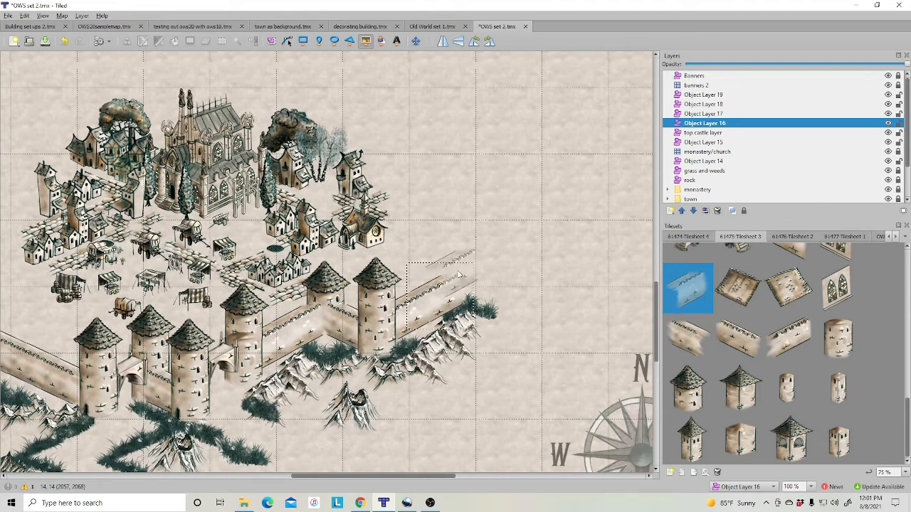
left_click(495, 264)
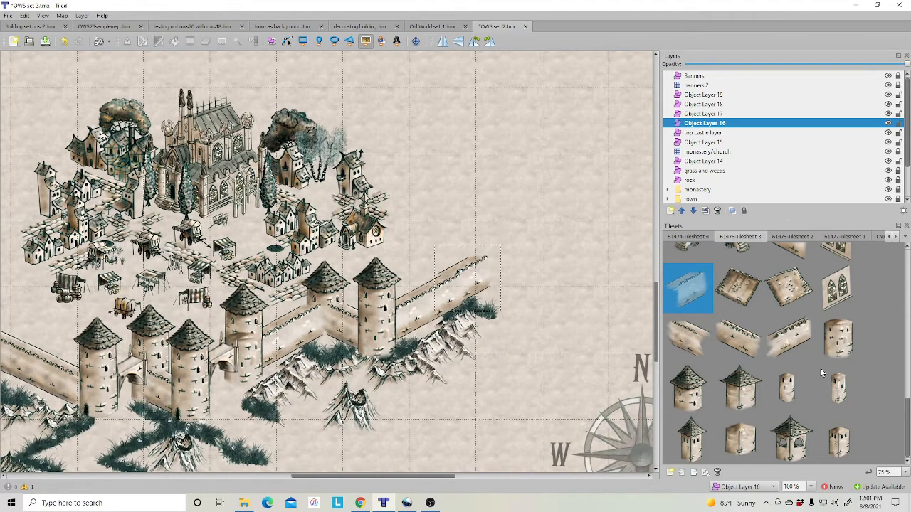
left_click(271, 41)
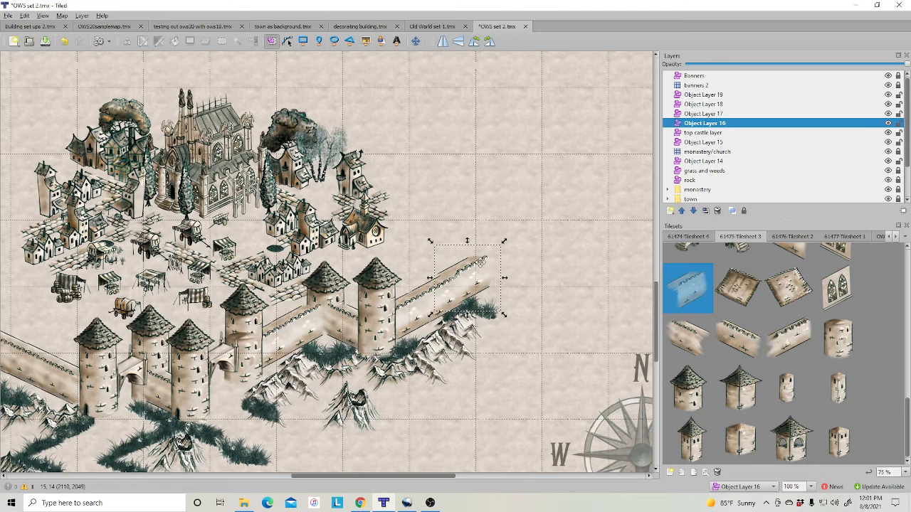
left_click_drag(481, 262, 483, 265)
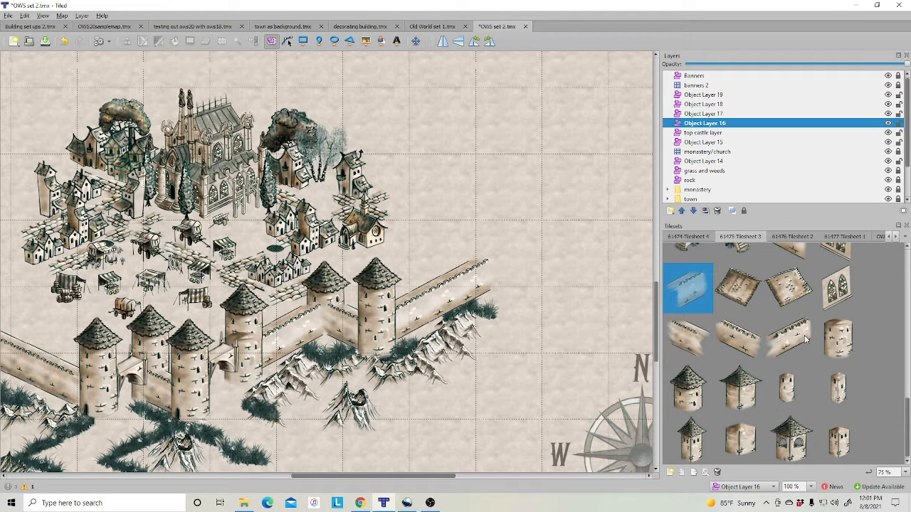
- Place a round tower base at the northeast wall's end and continue the wall one segment beyond it on Object Layer 16
left_click(838, 344)
left_click(365, 41)
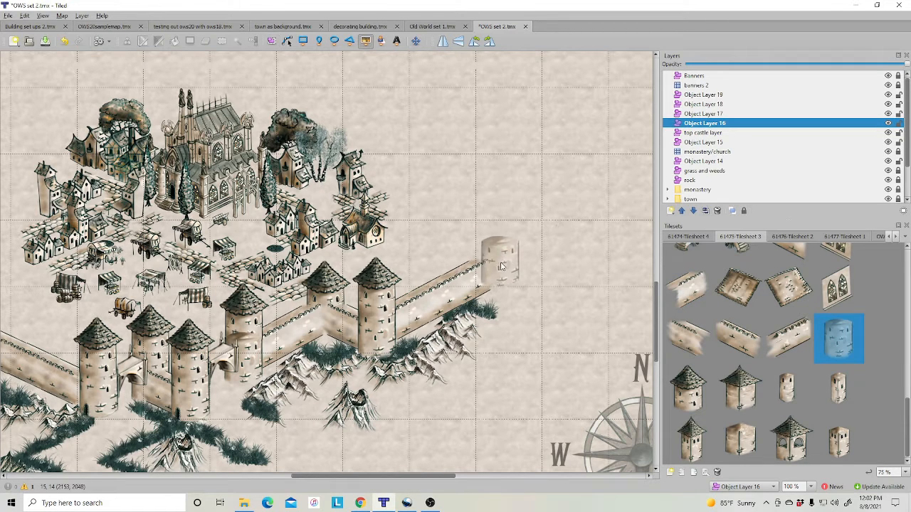
left_click(491, 288)
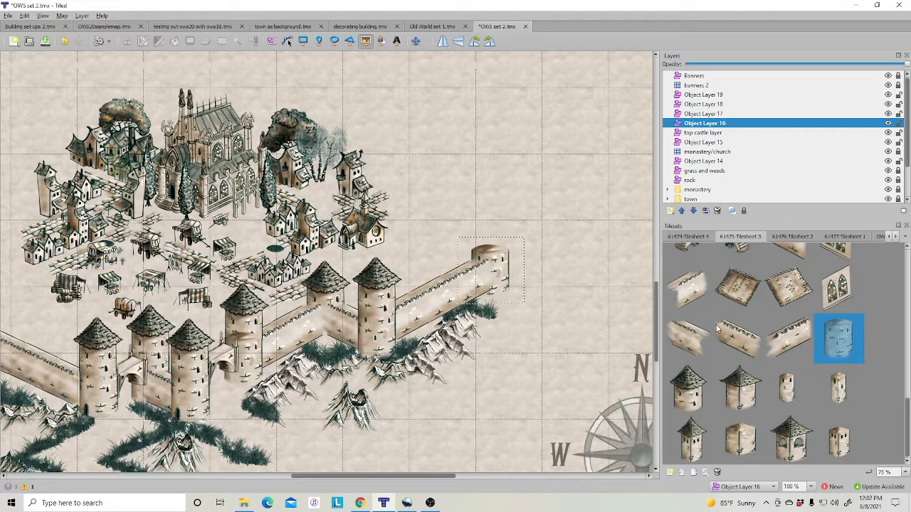
left_click(687, 288)
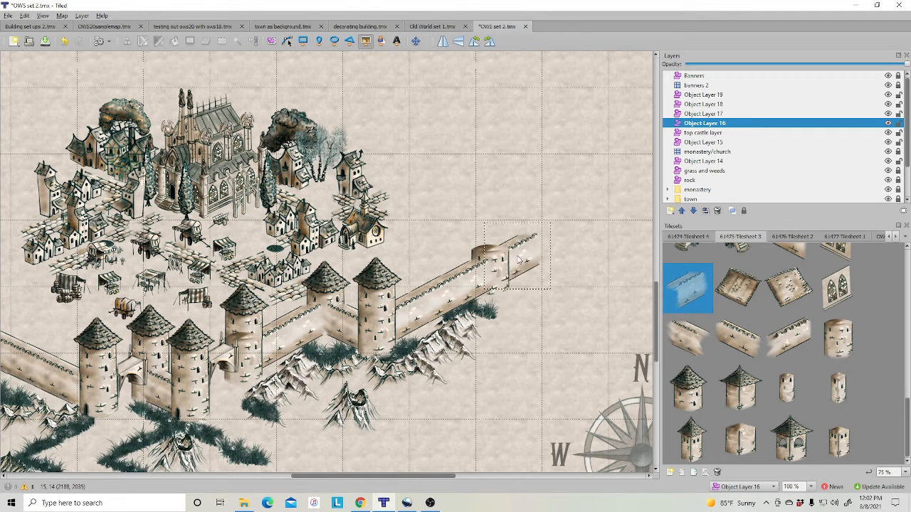
- Cap the tower bases on the far east and far west walls with large conical-roofed round tower tiles on Object Layer 17
left_click(704, 114)
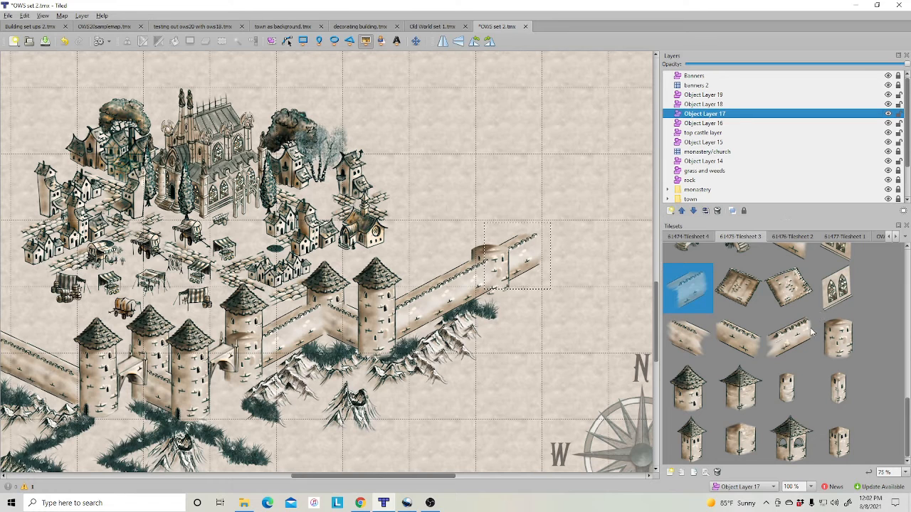
left_click(689, 390)
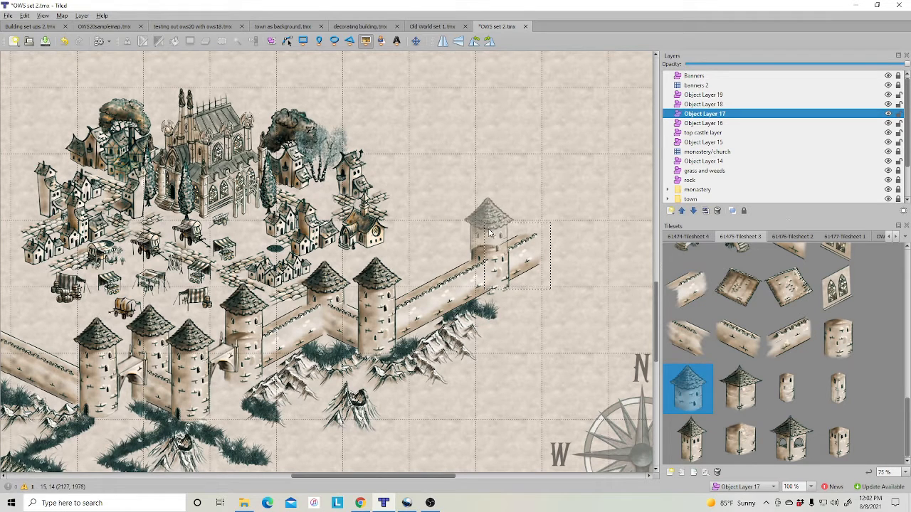
middle_click_drag(306, 426, 612, 399)
left_click(279, 250)
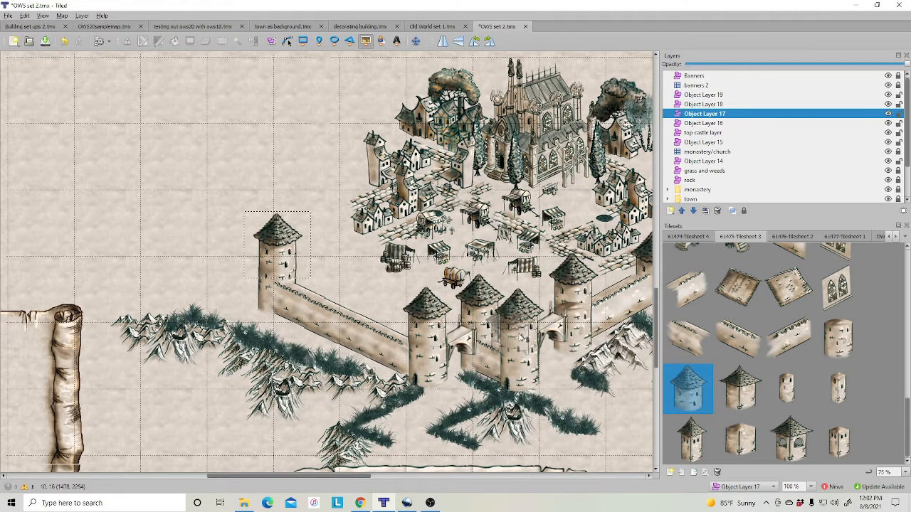
- Add a wall segment northwest of the far west tower on Object Layer 16 and put a round tower base at its end
left_click(700, 123)
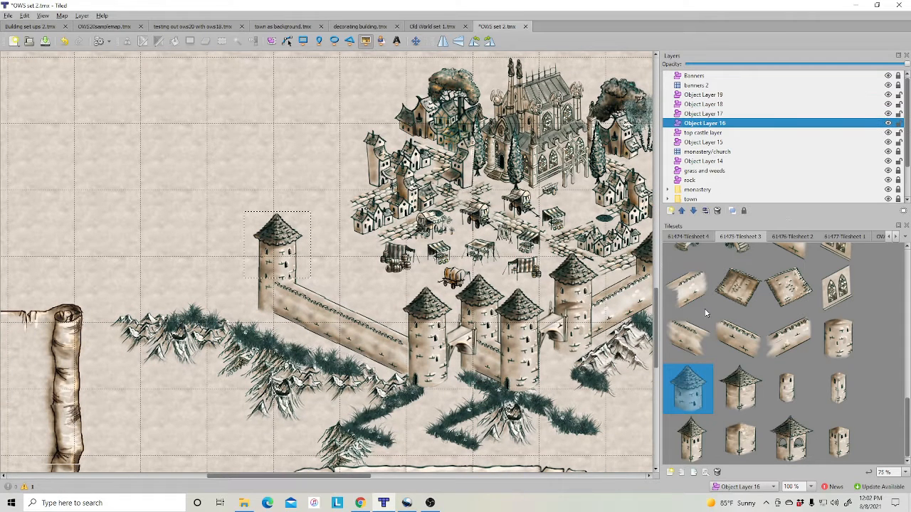
left_click(687, 338)
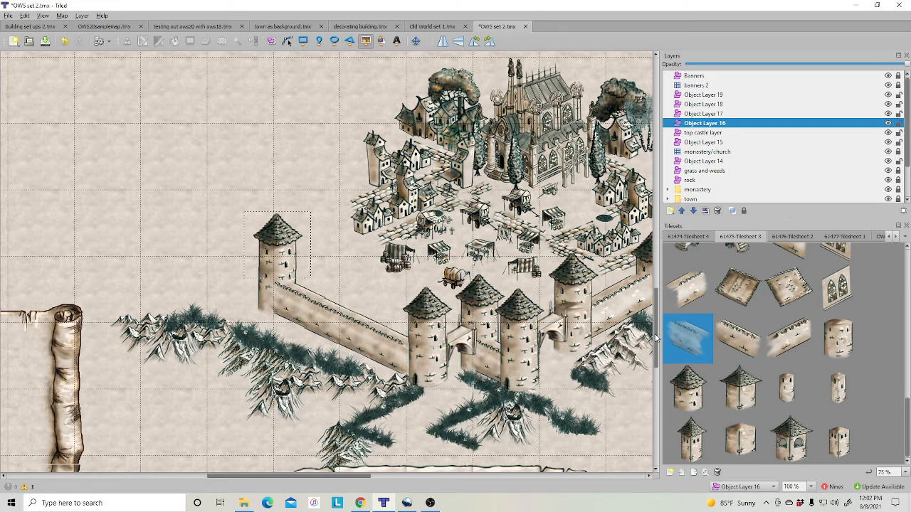
left_click(250, 286)
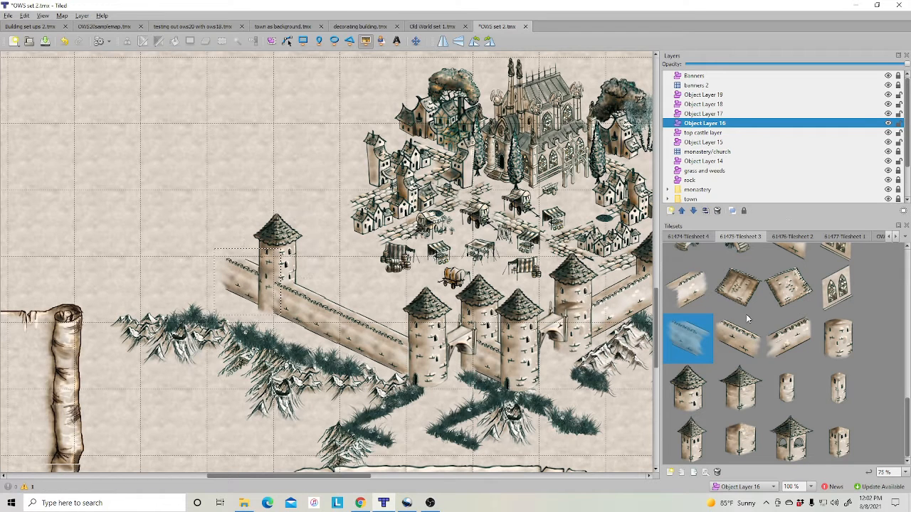
left_click(694, 294)
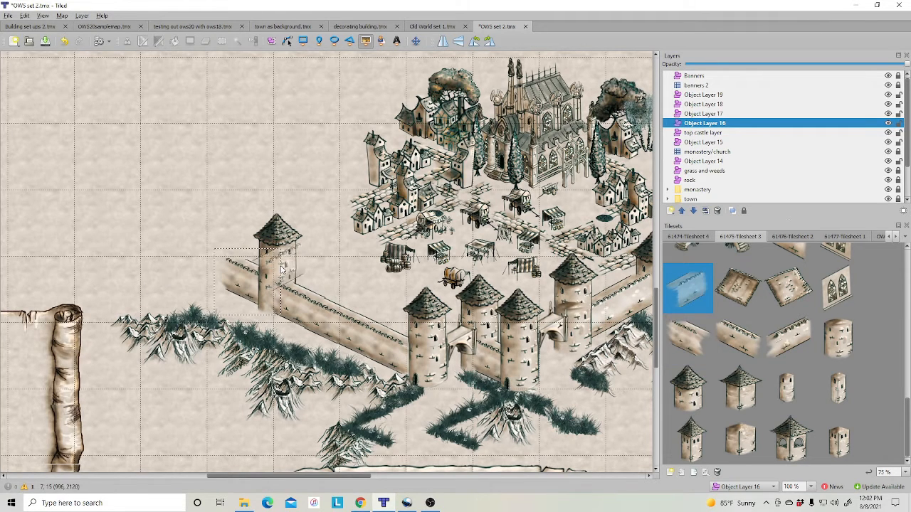
left_click(838, 338)
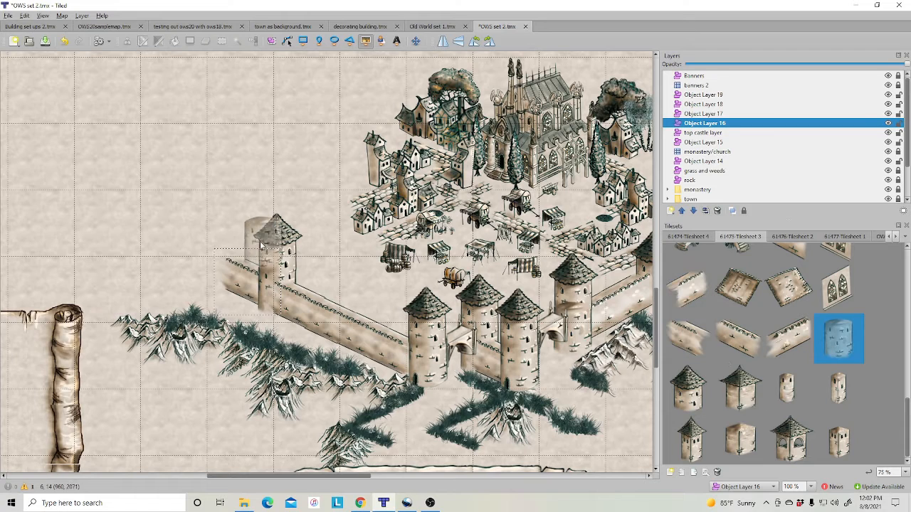
left_click(226, 266)
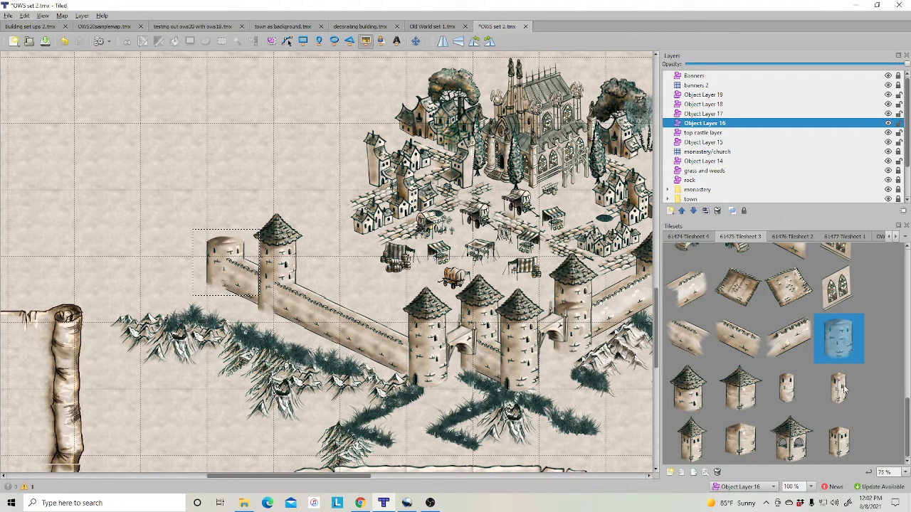
- On Object Layer 17, place a wall segment running southwest from the new tower base and cap the base with the conical-roofed top
left_click(688, 288)
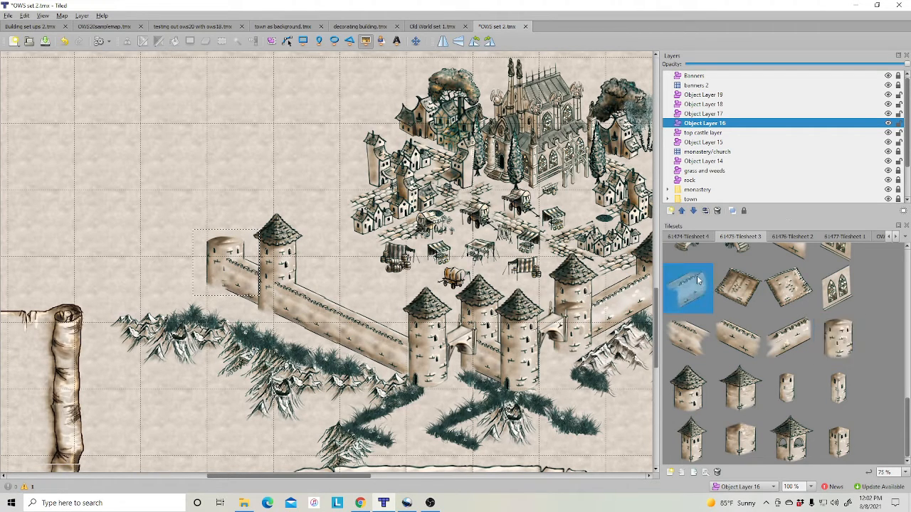
left_click(712, 114)
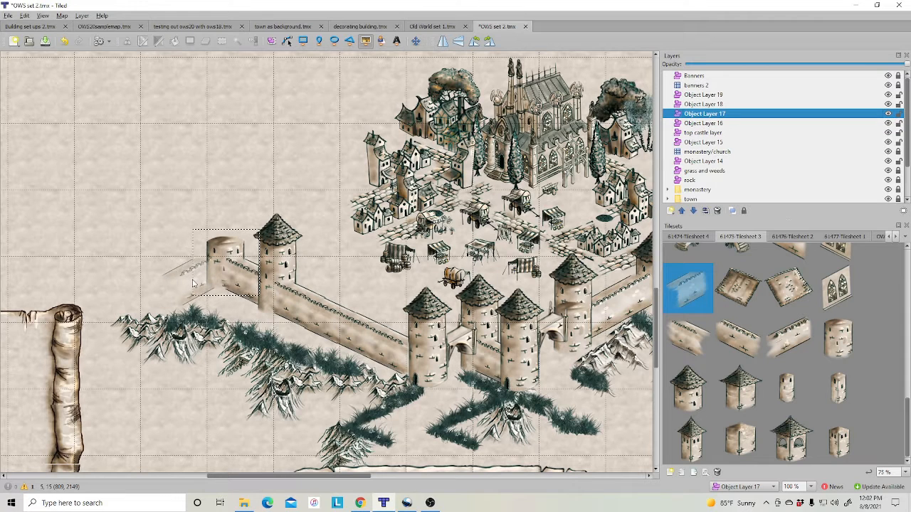
left_click(195, 283)
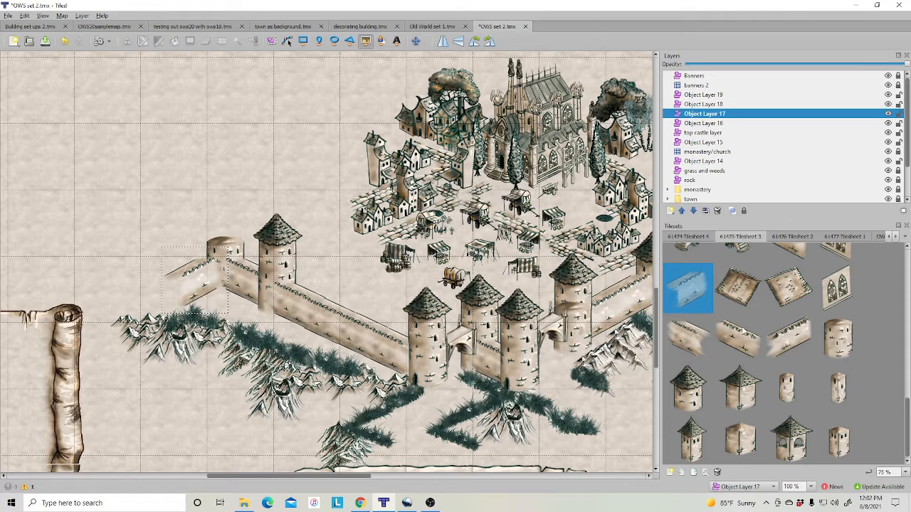
left_click(690, 392)
left_click(225, 220)
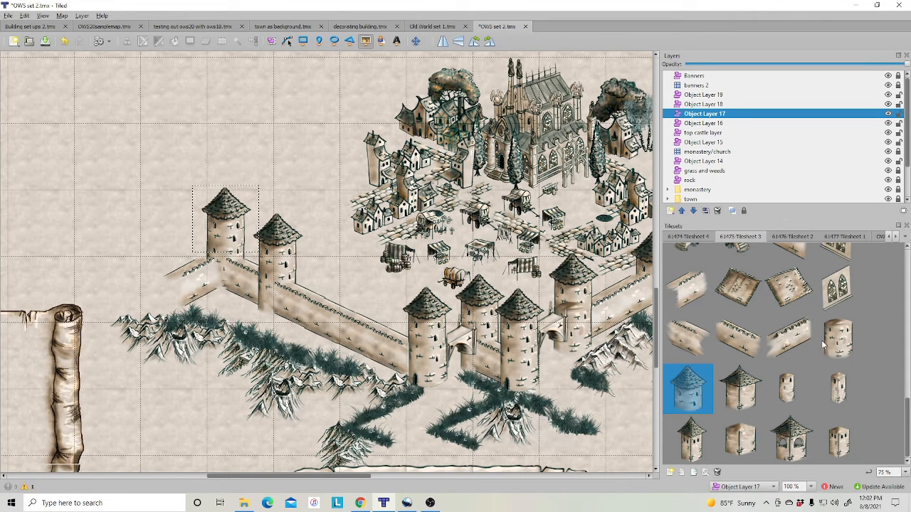
- On Object Layer 14, extend the town's western stone path southwest and pave both castle gateways with the wide cobblestone path tile
left_click(703, 161)
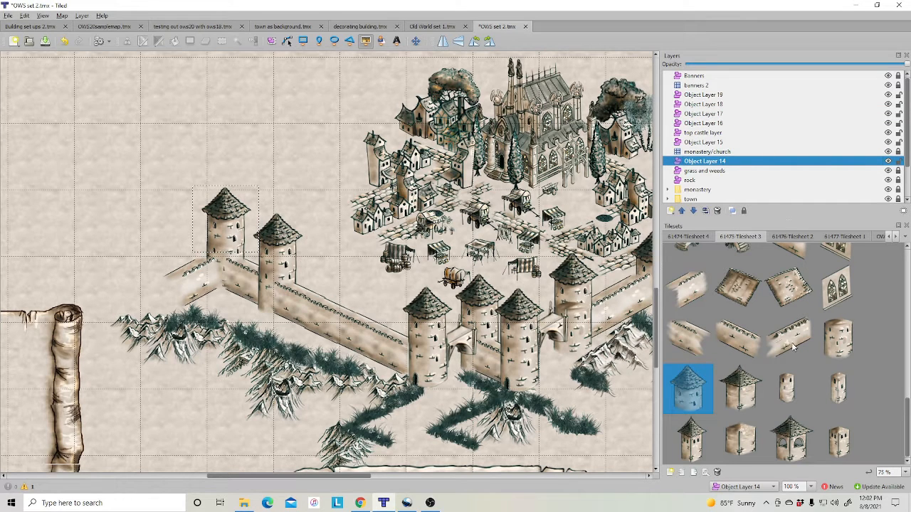
left_click(790, 236)
scroll(780, 324, "down", 10)
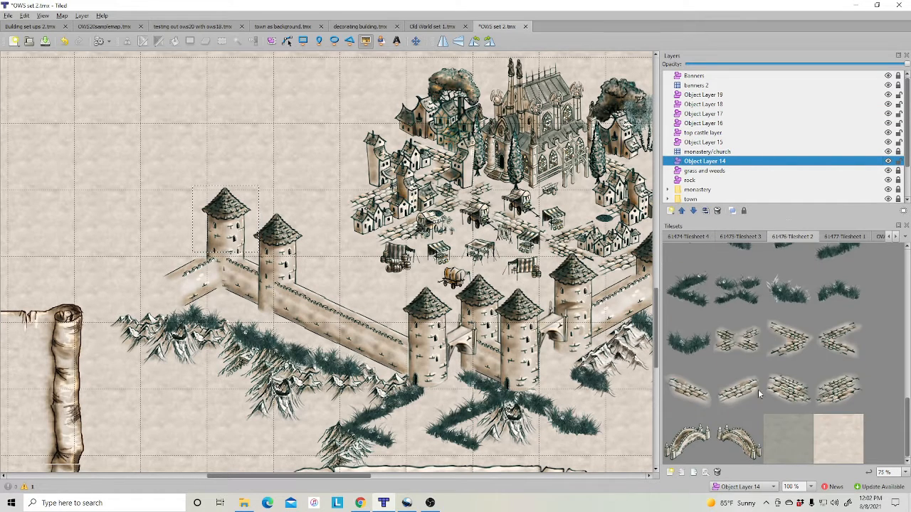
left_click(733, 390)
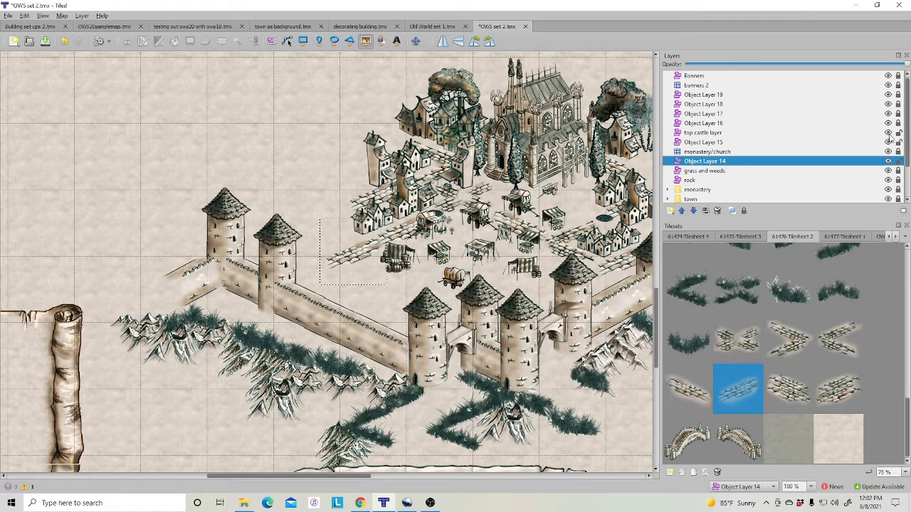
left_click(788, 399)
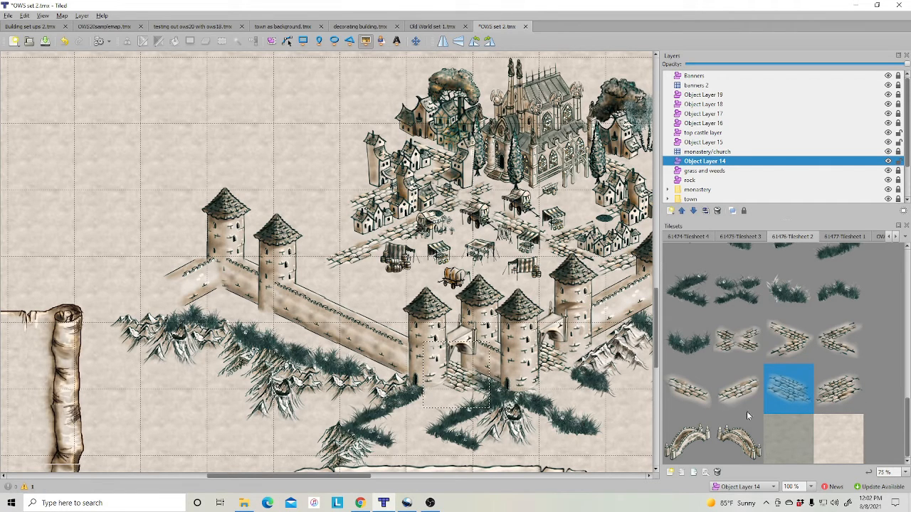
- Lay an angled stone path corner west of the gate towers and extend it northeast with a straight path tile
left_click(800, 349)
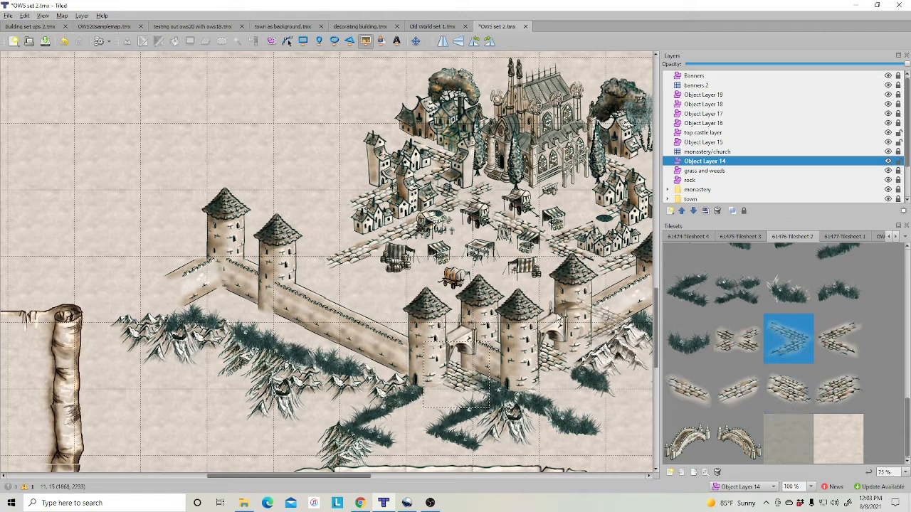
left_click(375, 291)
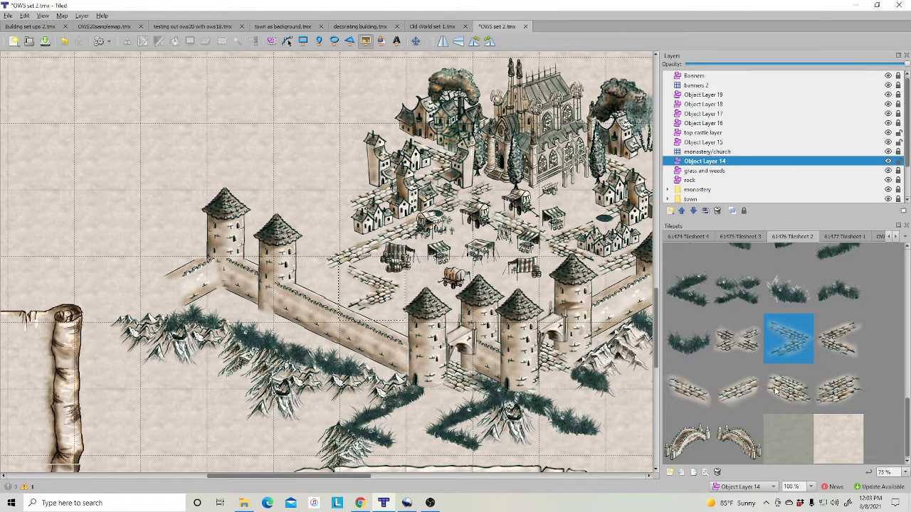
left_click(738, 389)
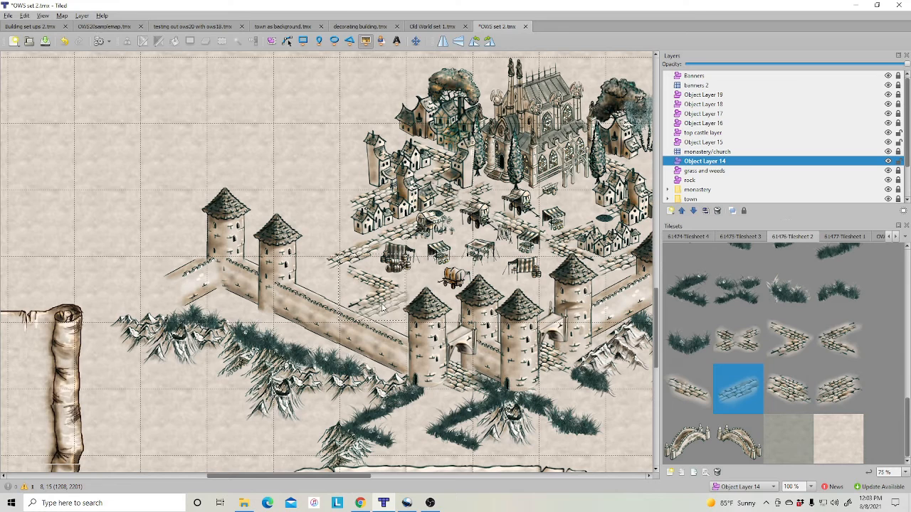
left_click(420, 278)
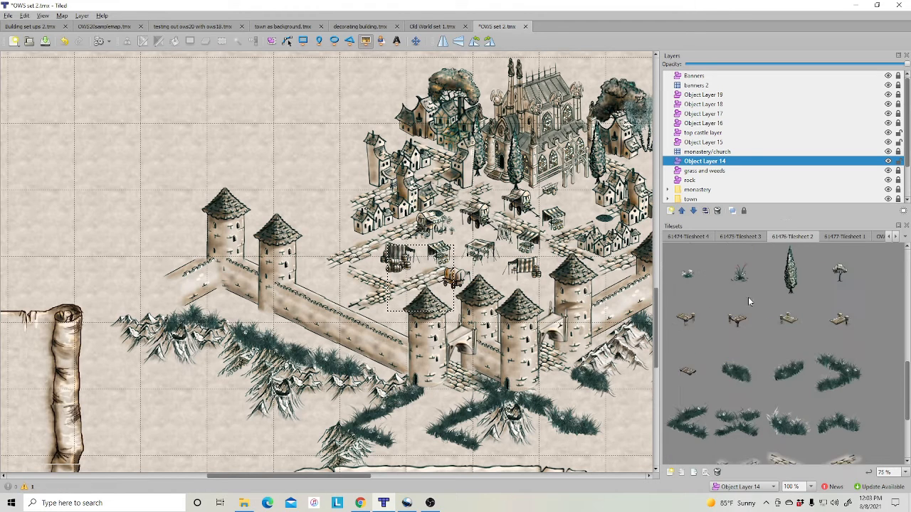
- Place the fountain from 61477 Tilesheet 1 on Object Layer 19, over the new path west of the gate towers
left_click(738, 236)
scroll(741, 315, "up", 3)
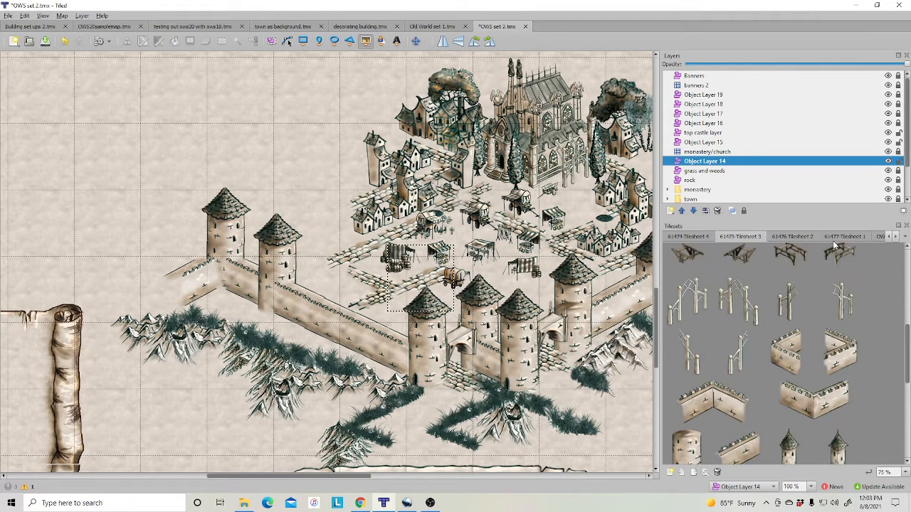
left_click(844, 236)
scroll(767, 305, "down", 6)
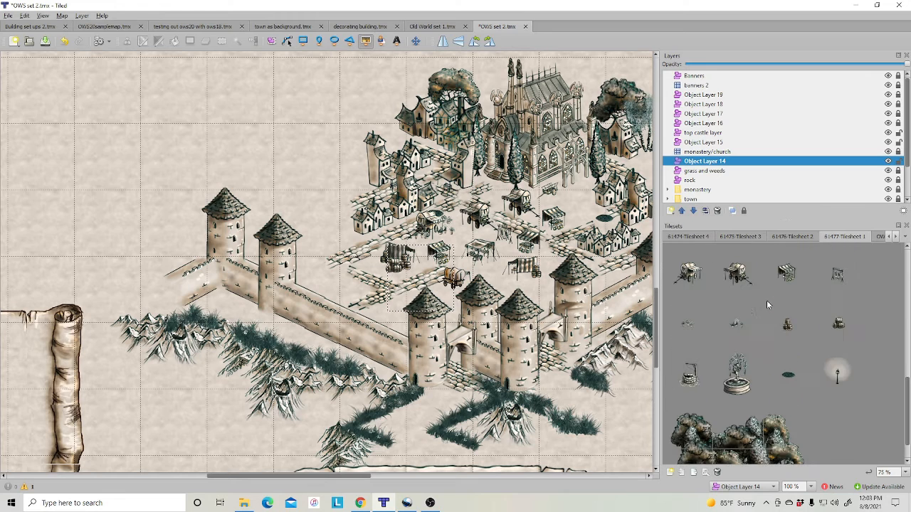
left_click(737, 374)
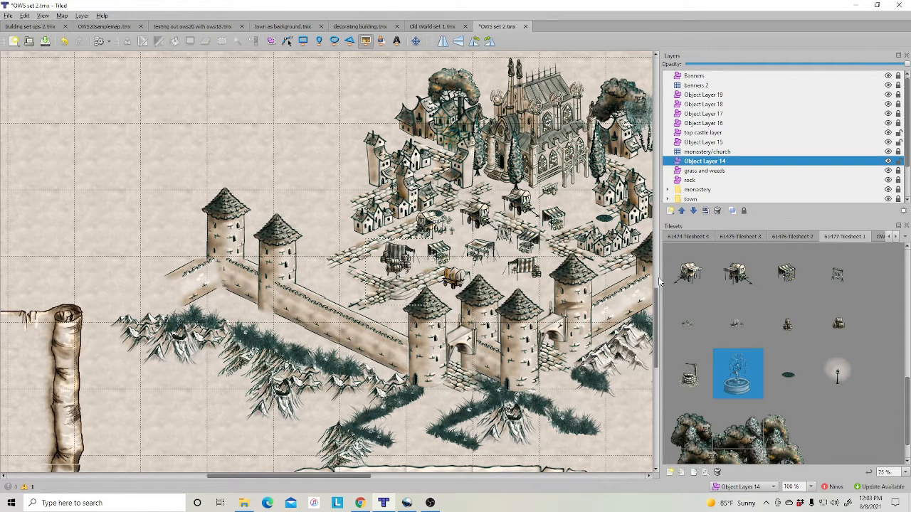
left_click(707, 96)
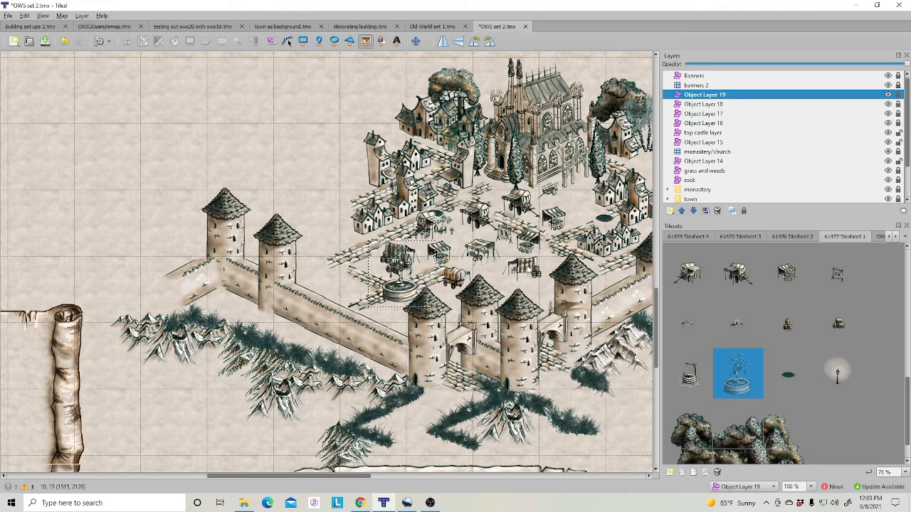
- On Object Layer 15, place water wells east of the market stalls, west of the town houses and by the northwest houses
left_click(688, 377)
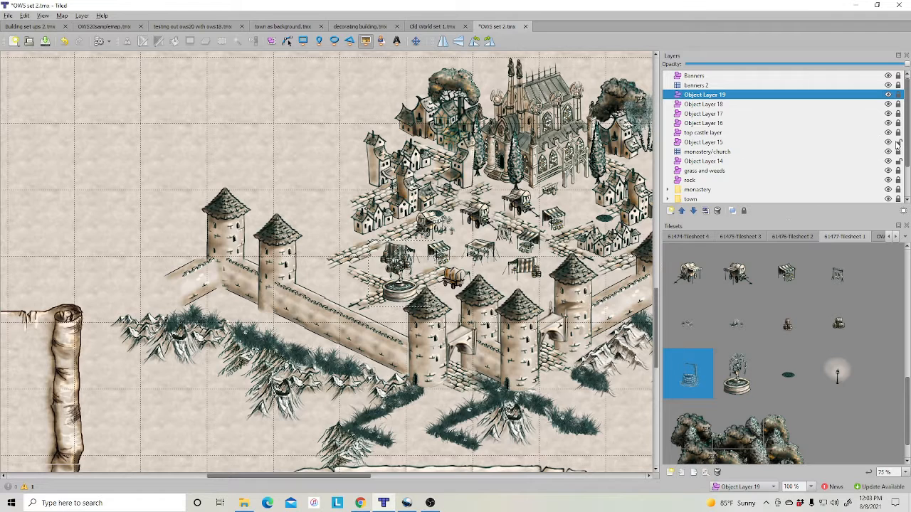
left_click(818, 142)
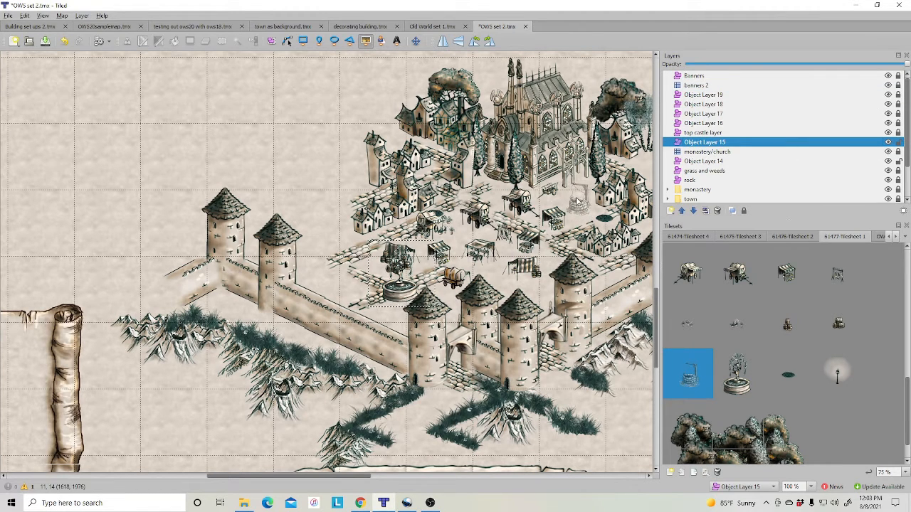
left_click(577, 202)
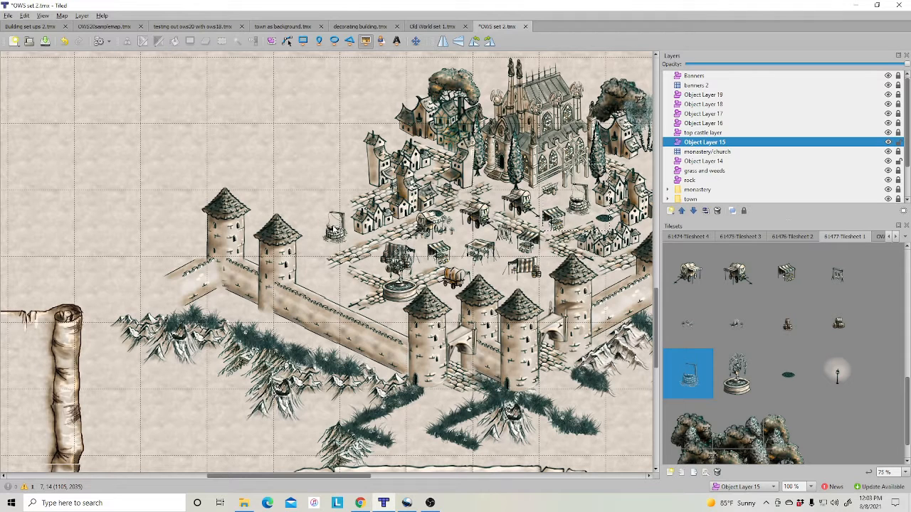
left_click(333, 228)
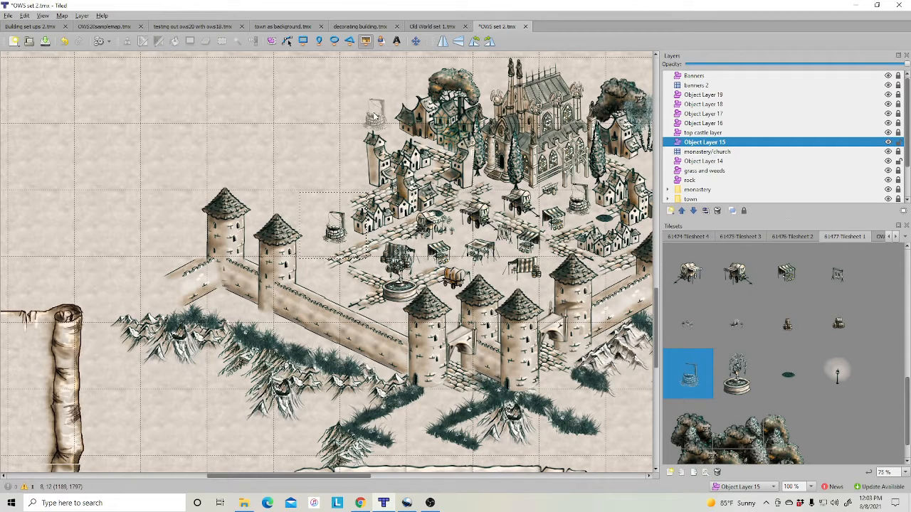
- Make Object Layer 14 the active layer and bring the whole walled town into view
left_click(703, 162)
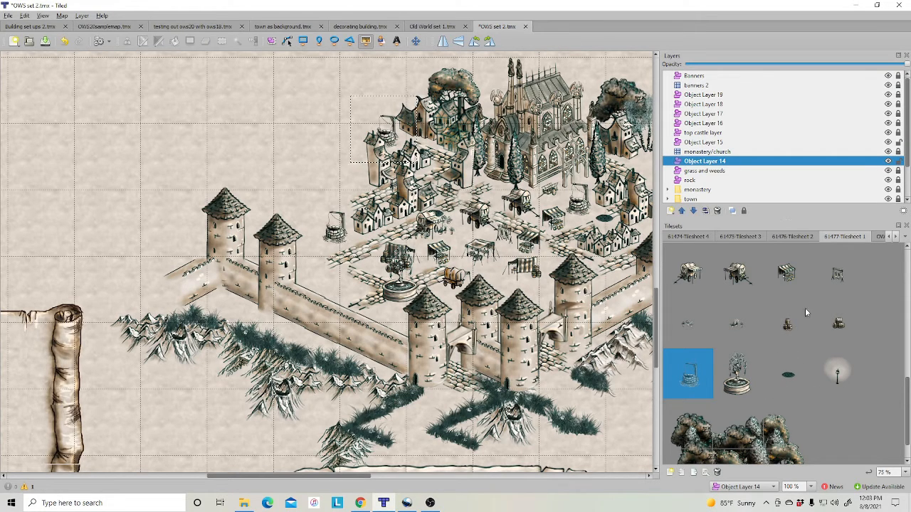
scroll(816, 331, "down", 1)
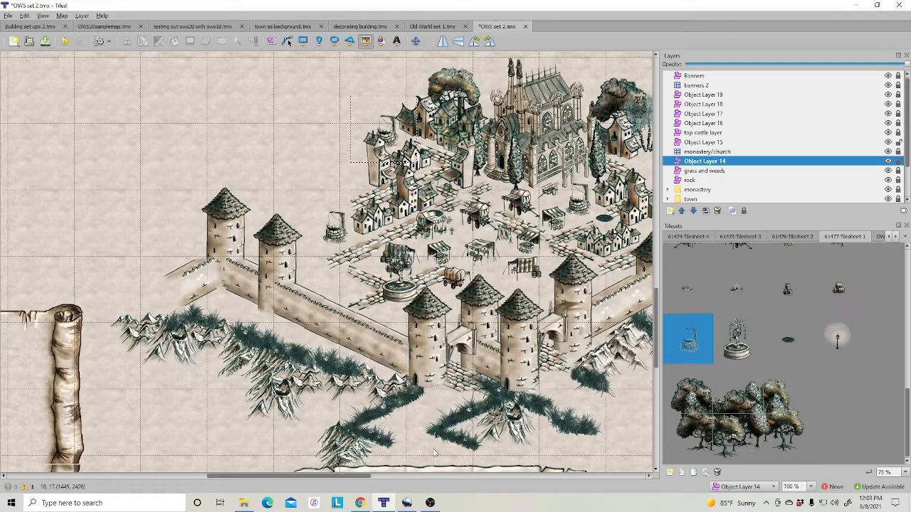
left_click_drag(268, 476, 319, 476)
scroll(351, 464, "down", 2, "ctrl")
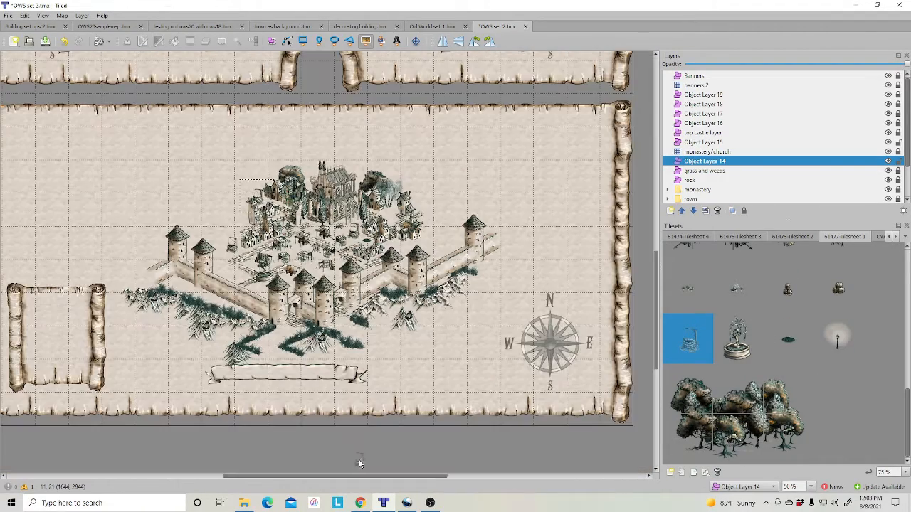